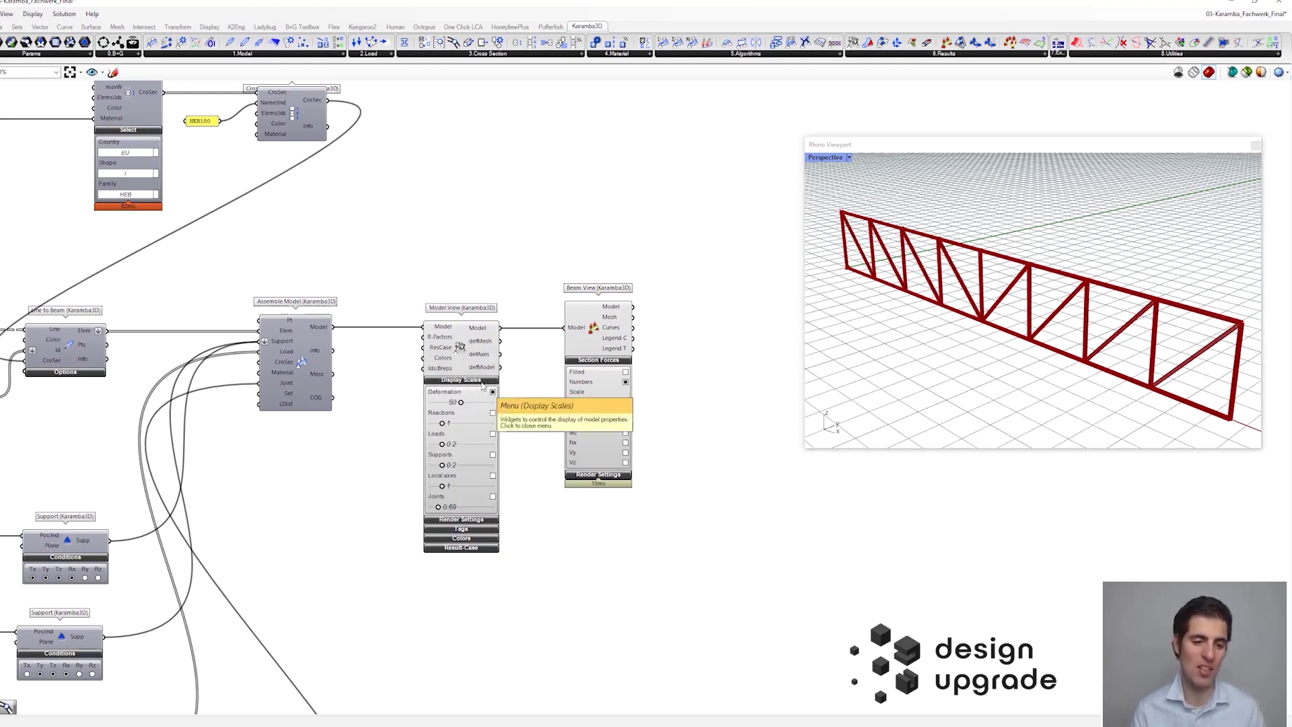
# - Collapse the Model View's display scales, add a Karamba3D Analyze component and feed it the assembled model
pyautogui.click(487, 381)
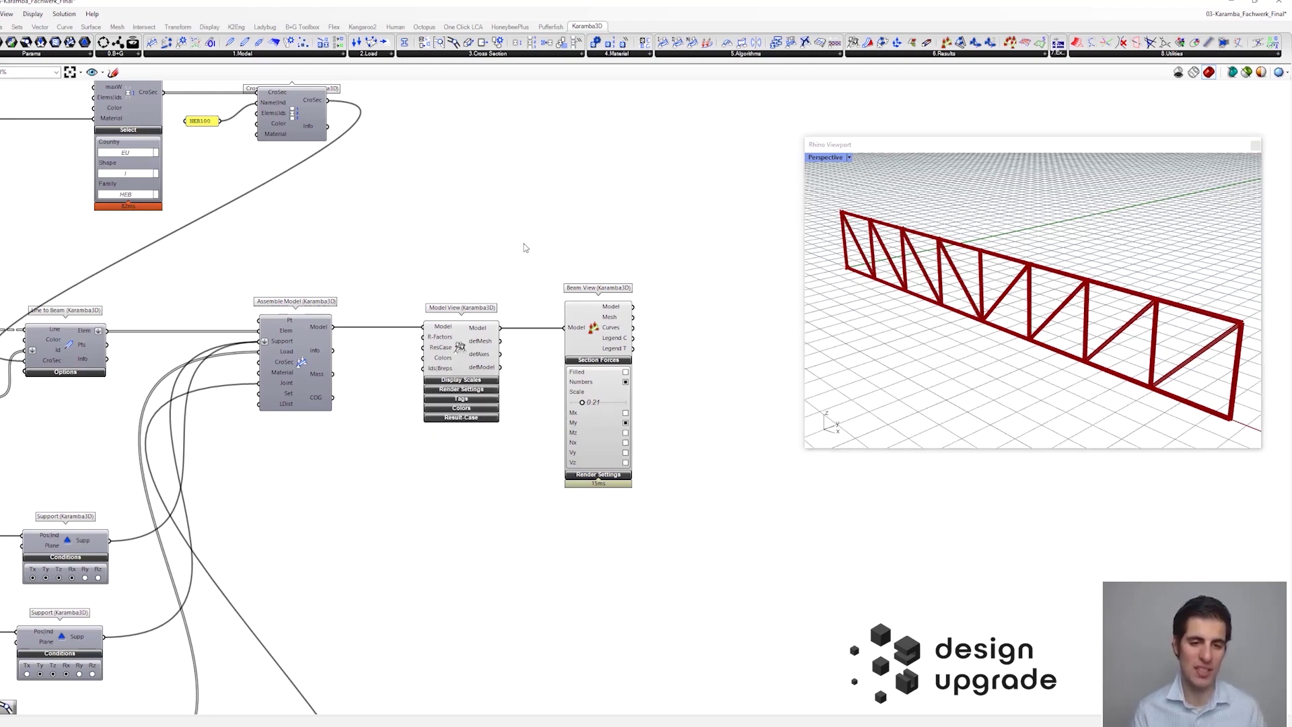
pyautogui.click(739, 54)
pyautogui.moveTo(748, 80); pyautogui.dragTo(462, 195)
pyautogui.moveTo(375, 251); pyautogui.dragTo(453, 277, button='right')
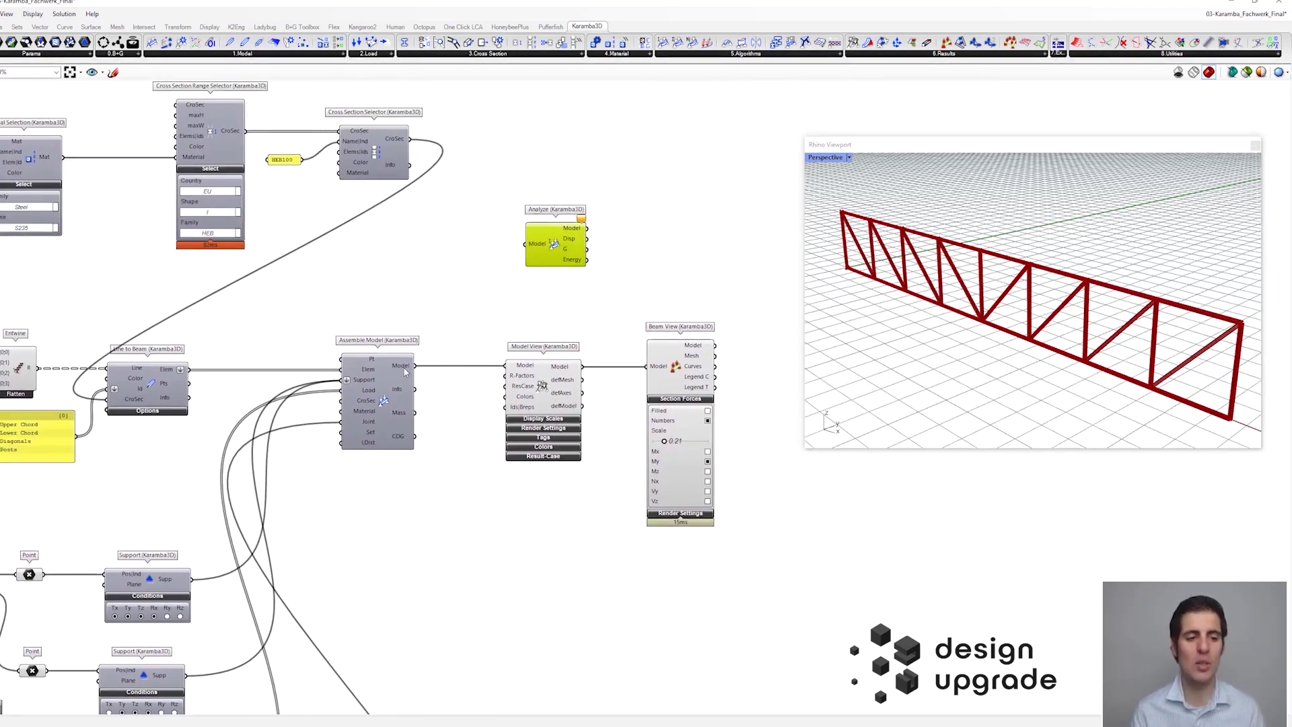
pyautogui.moveTo(405, 372)
pyautogui.moveTo(415, 371); pyautogui.dragTo(560, 232)
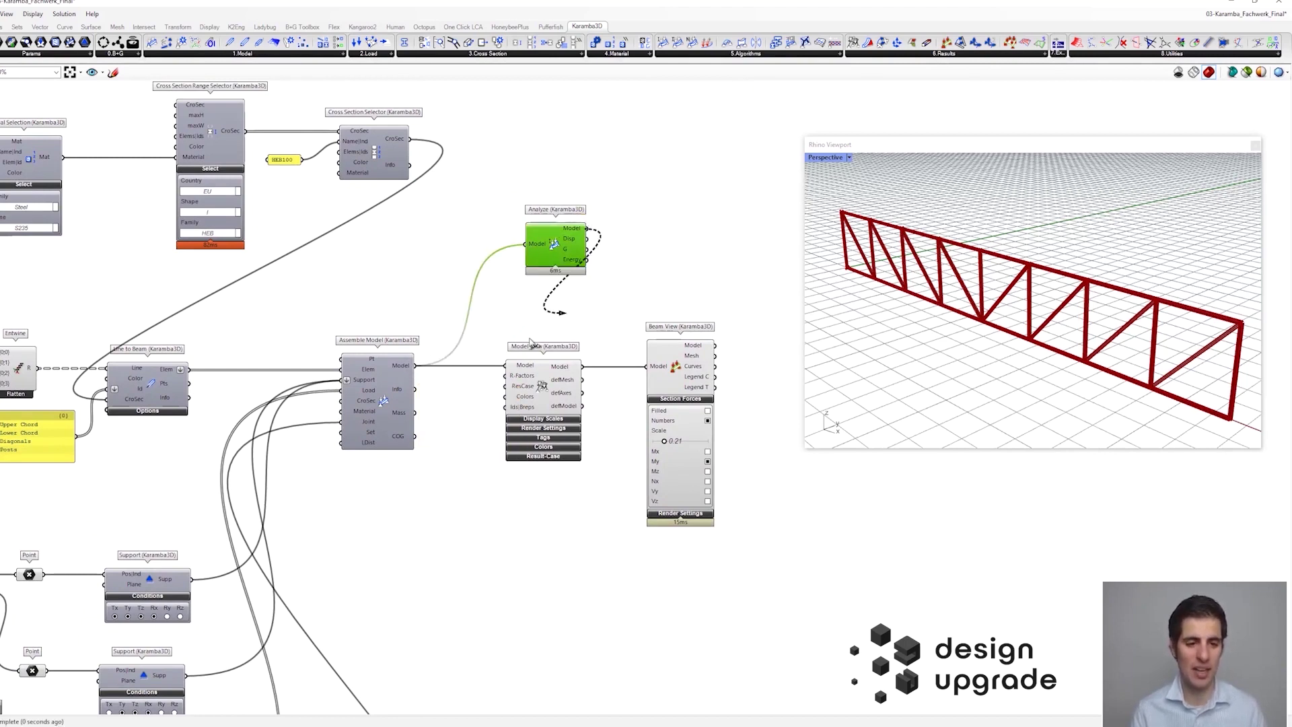
# - Connect the analyzed model to Model View and line up Analyze, Model View and Beam View after Assemble Model
pyautogui.click(611, 264)
pyautogui.moveTo(587, 228); pyautogui.dragTo(505, 365)
pyautogui.moveTo(563, 239); pyautogui.dragTo(484, 295)
pyautogui.moveTo(793, 438); pyautogui.dragTo(547, 355)
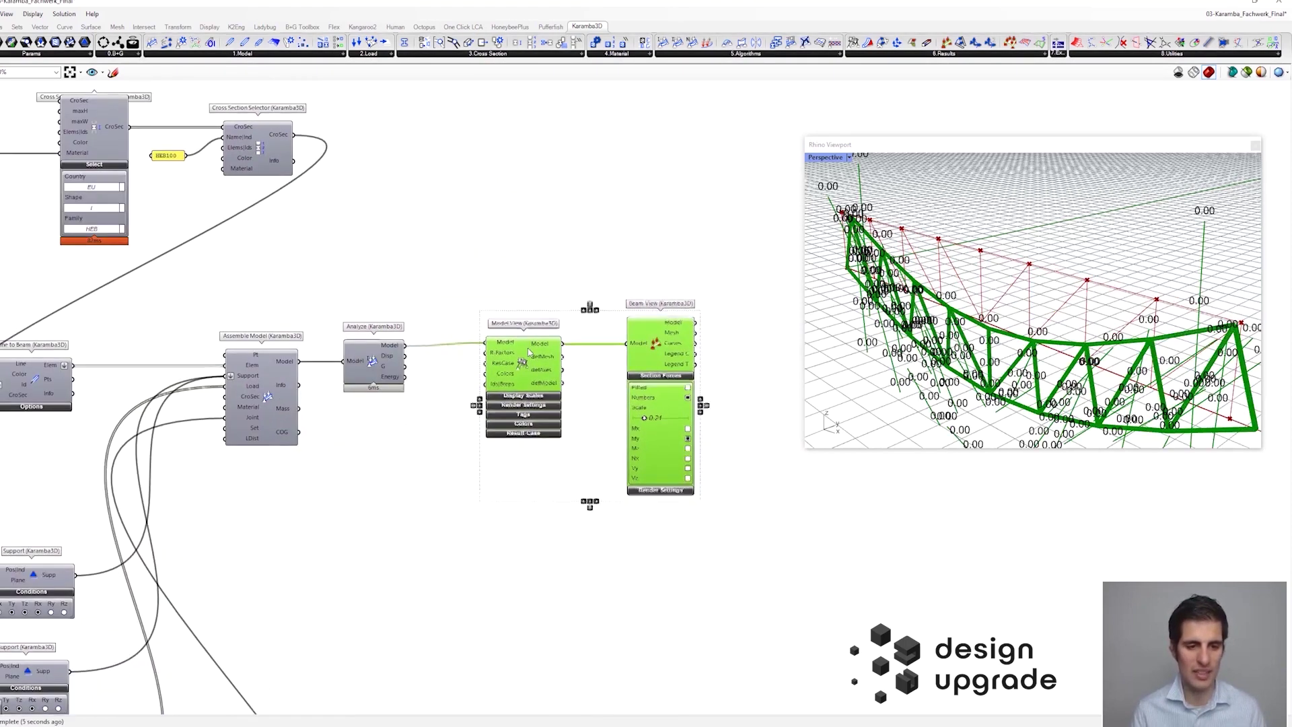
pyautogui.moveTo(528, 348); pyautogui.dragTo(528, 351)
# - Turn off the numbers and the My moment display in Beam View and collapse its section forces options
pyautogui.moveTo(1022, 294); pyautogui.dragTo(1040, 321, button='right')
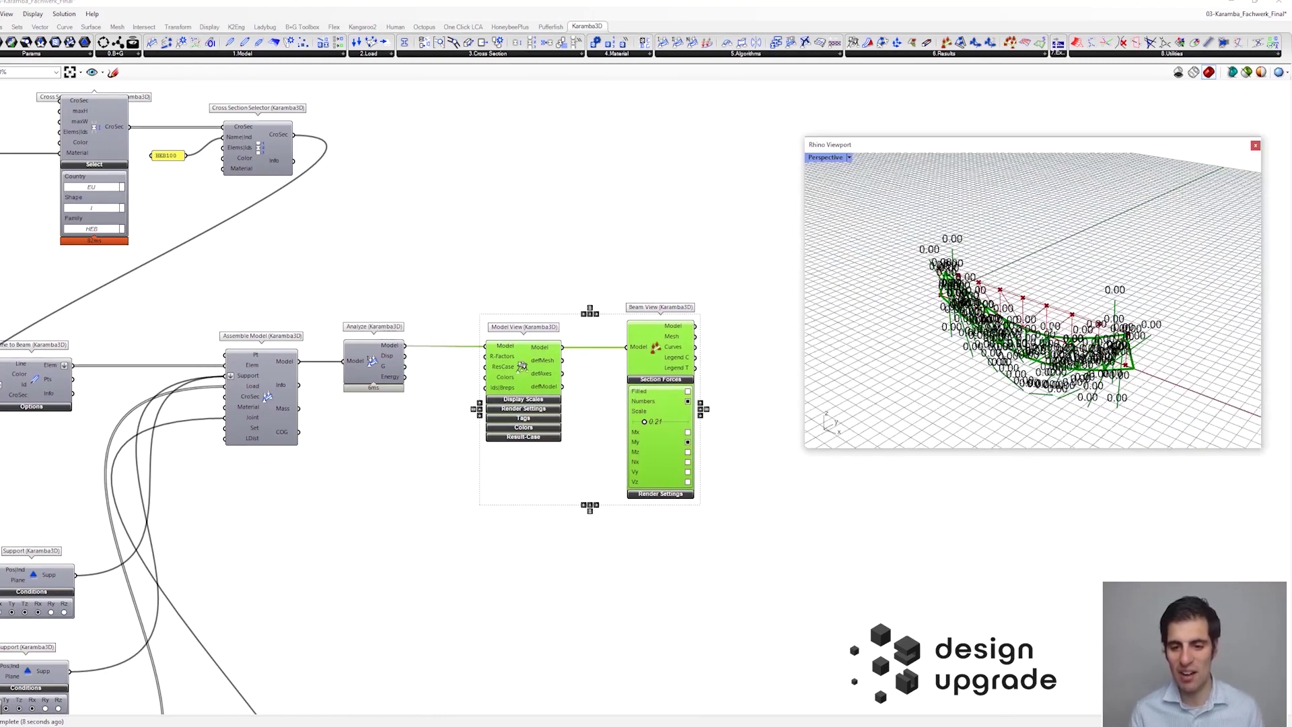
pyautogui.scroll(2, 757, 404)
pyautogui.click(661, 402)
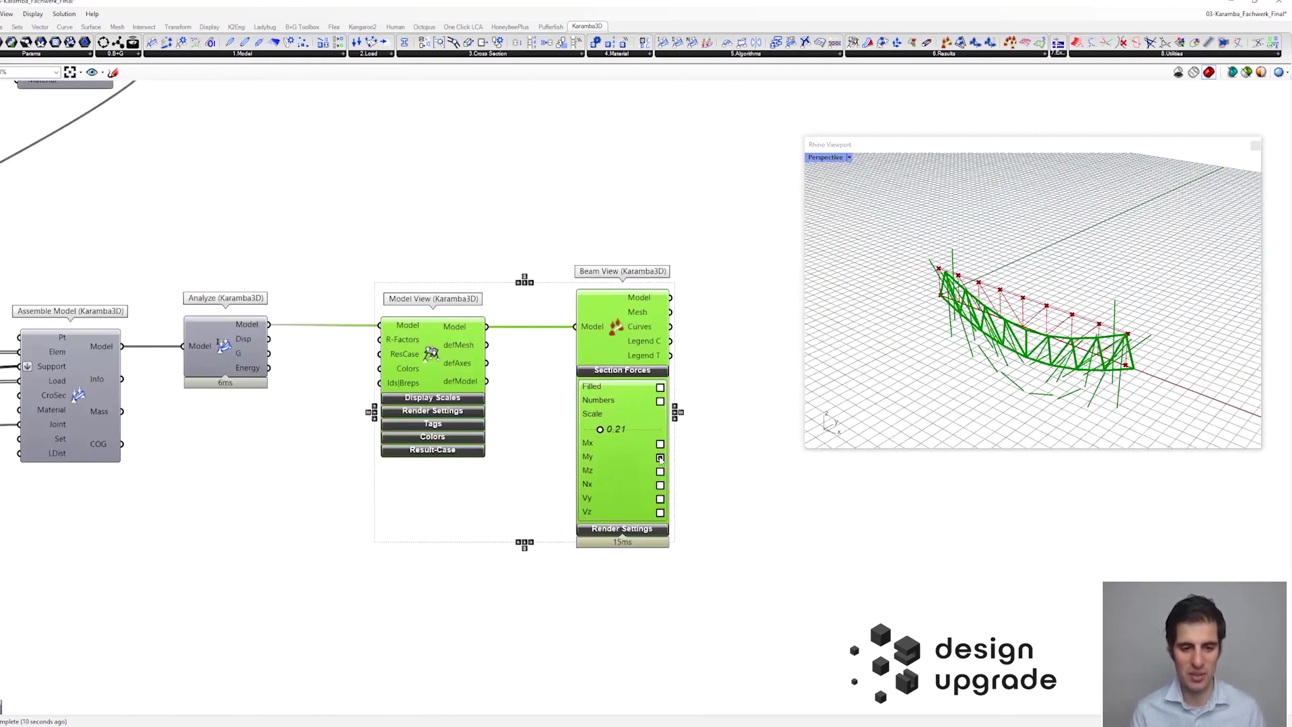
pyautogui.click(660, 458)
pyautogui.scroll(-1, 680, 414)
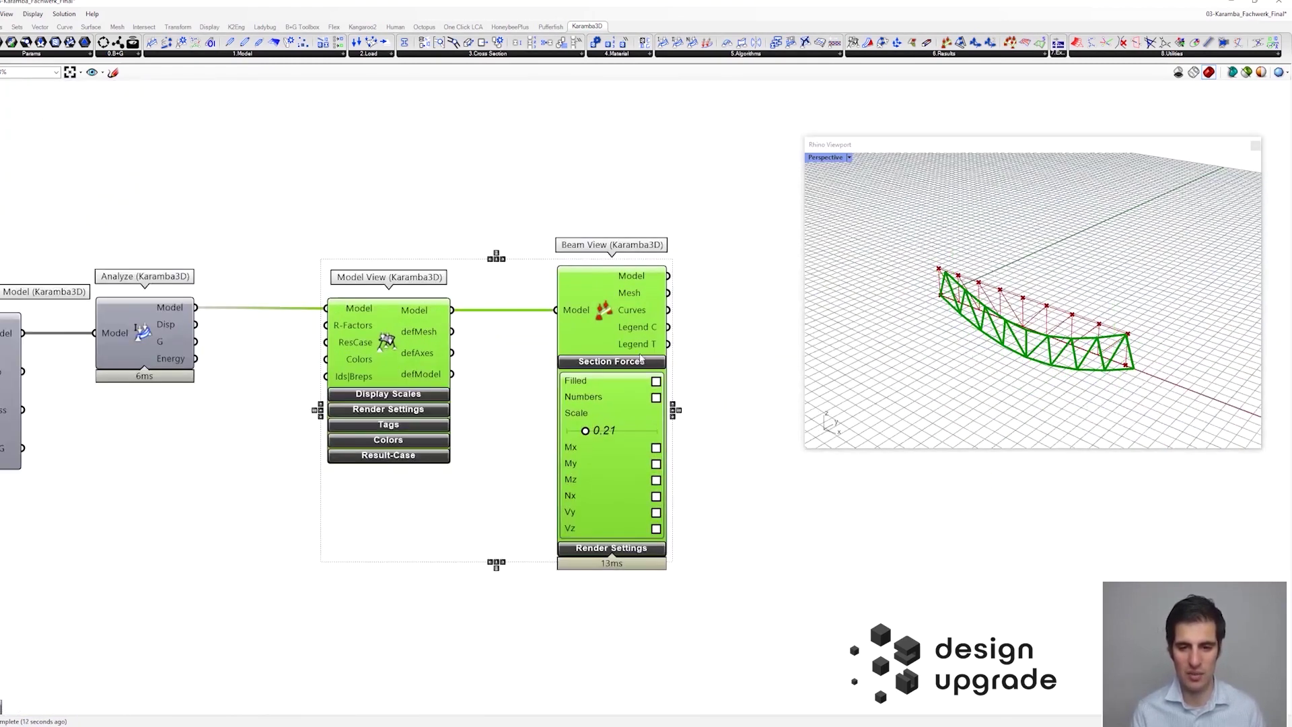
pyautogui.click(641, 360)
# - Turn off the preview of the point and curve parameters fed by the truss cluster
pyautogui.moveTo(996, 310); pyautogui.dragTo(1049, 310, button='right')
pyautogui.scroll(-5, 1056, 321)
pyautogui.click(474, 308)
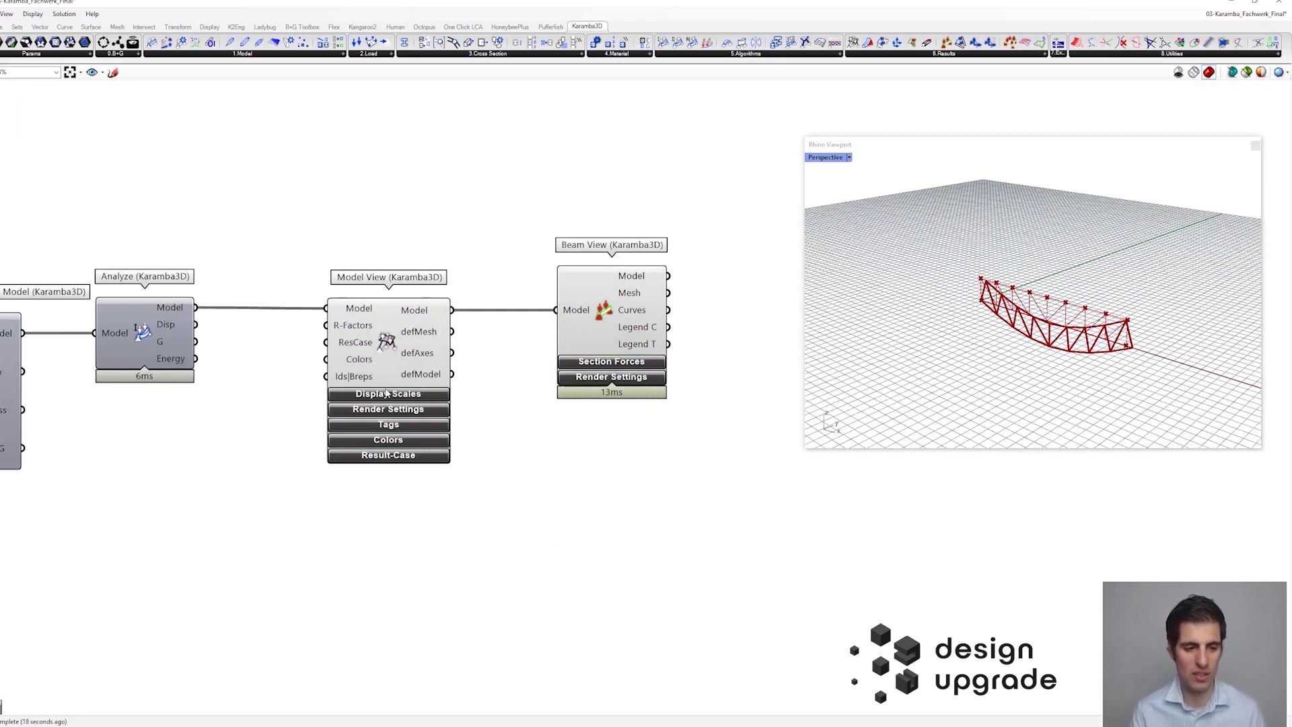
pyautogui.scroll(-6, 319, 369)
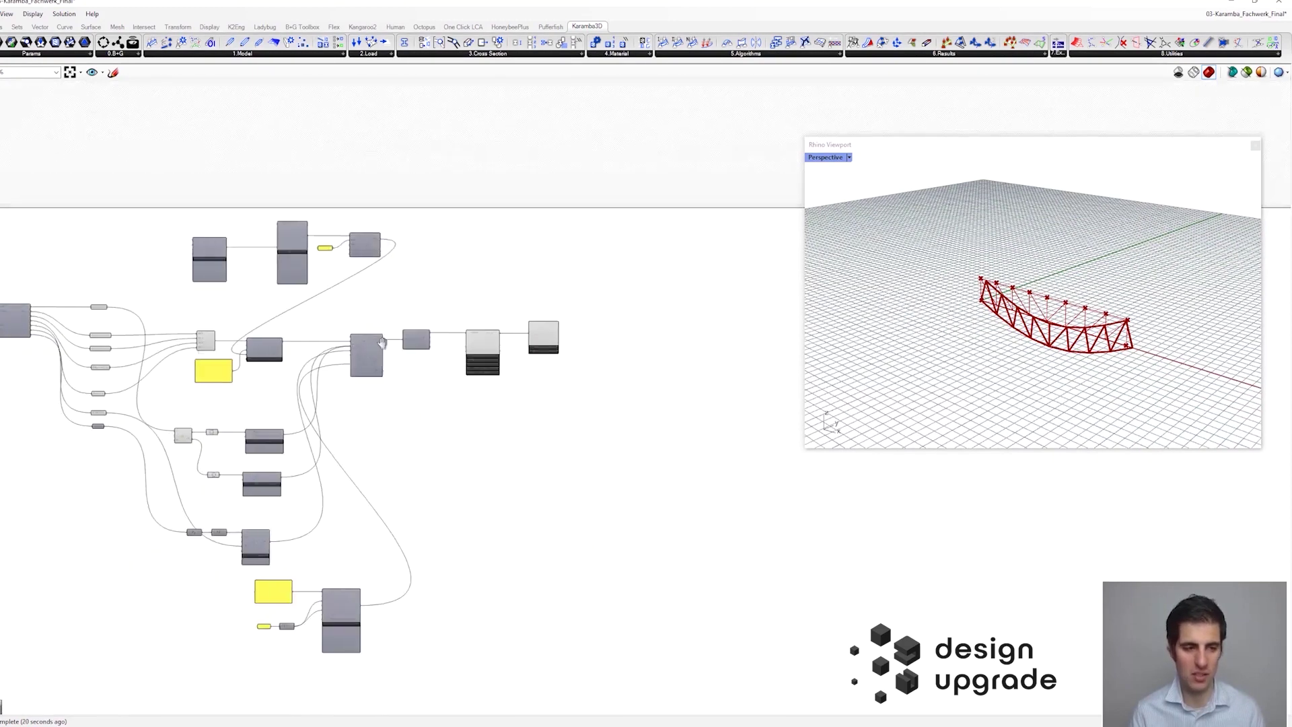
pyautogui.moveTo(329, 272); pyautogui.dragTo(282, 426)
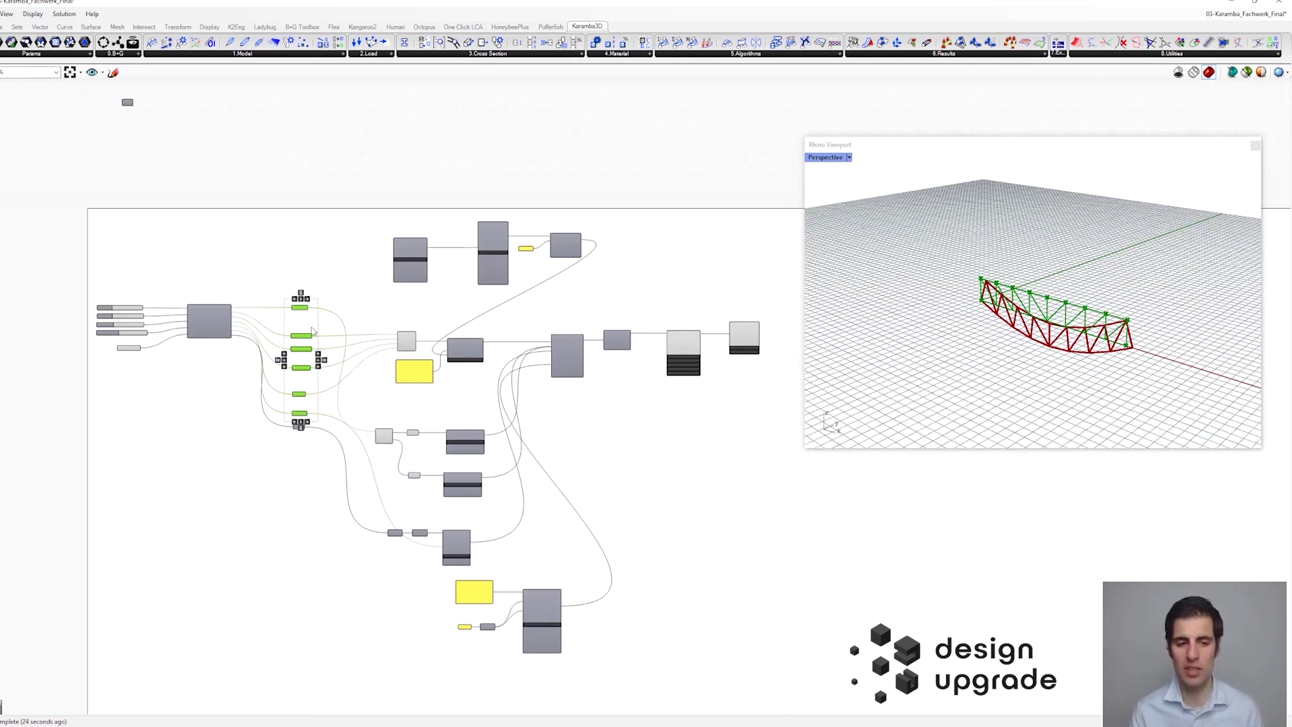
pyautogui.scroll(5, 302, 291)
pyautogui.rightClick(303, 289)
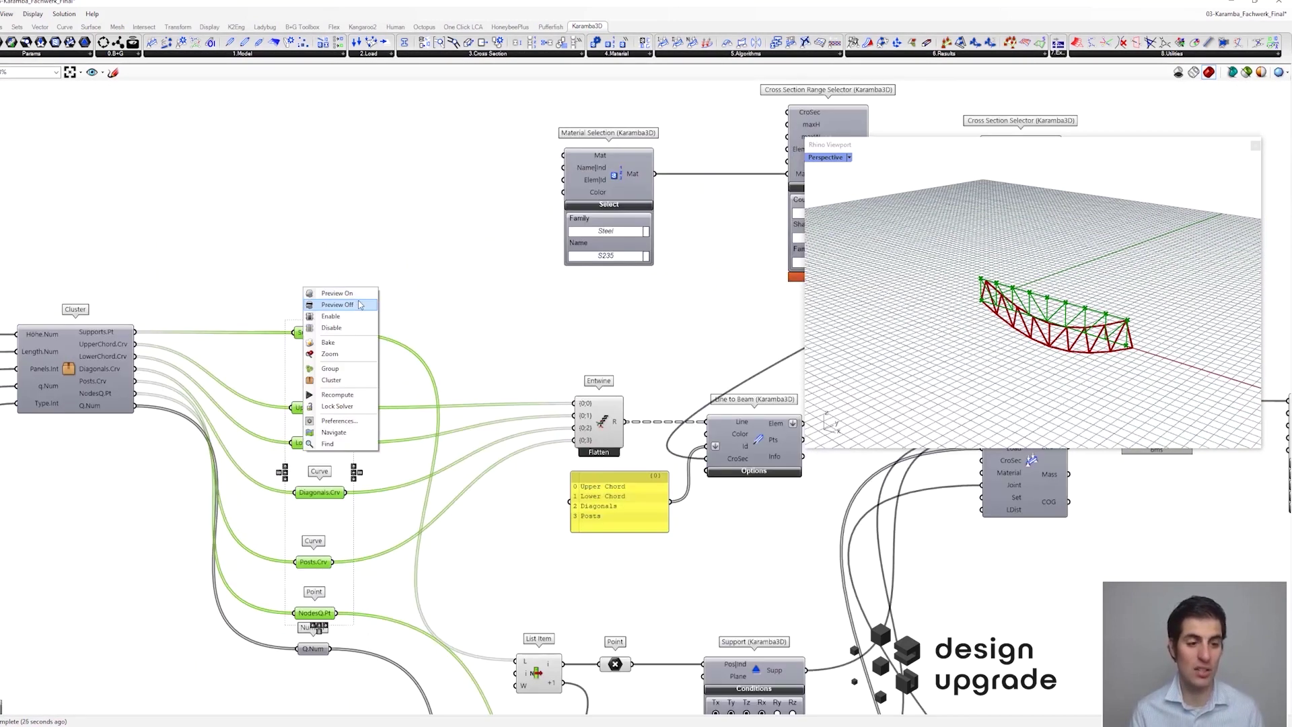
pyautogui.click(358, 305)
pyautogui.scroll(-5, 252, 313)
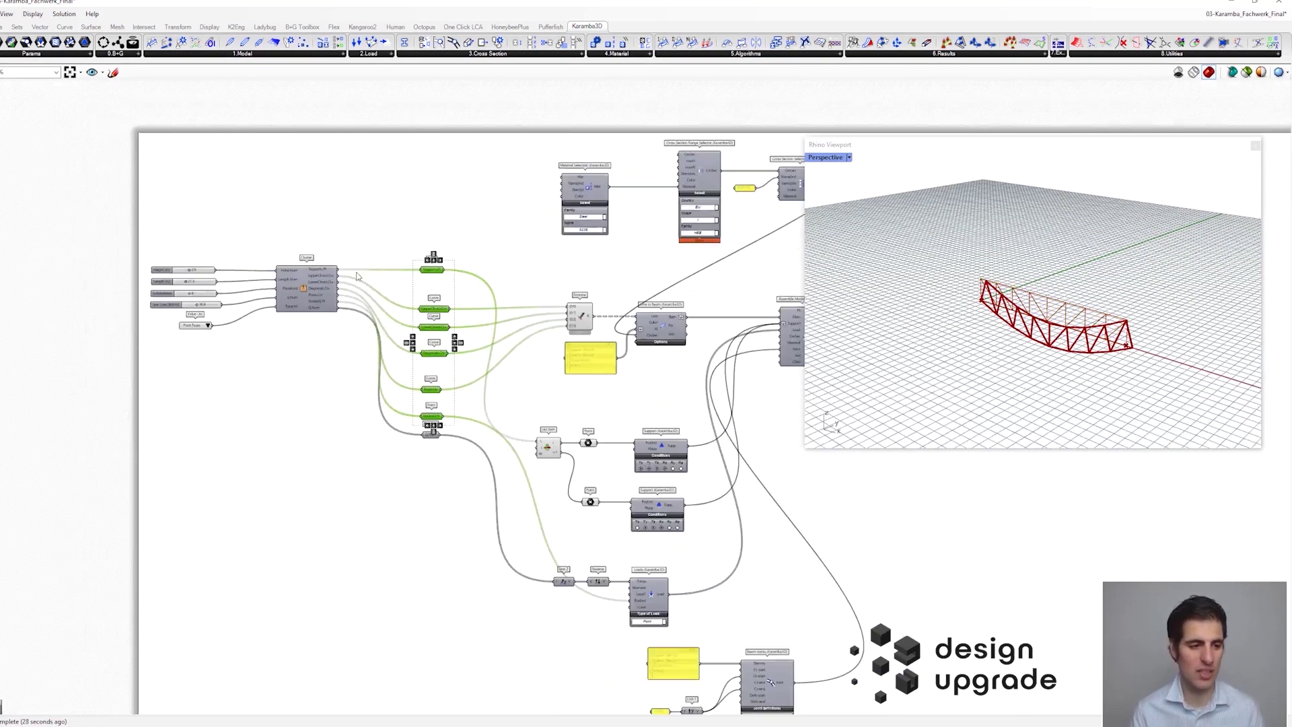
# - Turn off the preview of the Entwine component so its undeformed truss lines are hidden
pyautogui.scroll(-3, 387, 286)
pyautogui.scroll(4, 404, 340)
pyautogui.click(406, 336)
pyautogui.click(489, 242)
pyautogui.middleClick(482, 227)
pyautogui.click(482, 236)
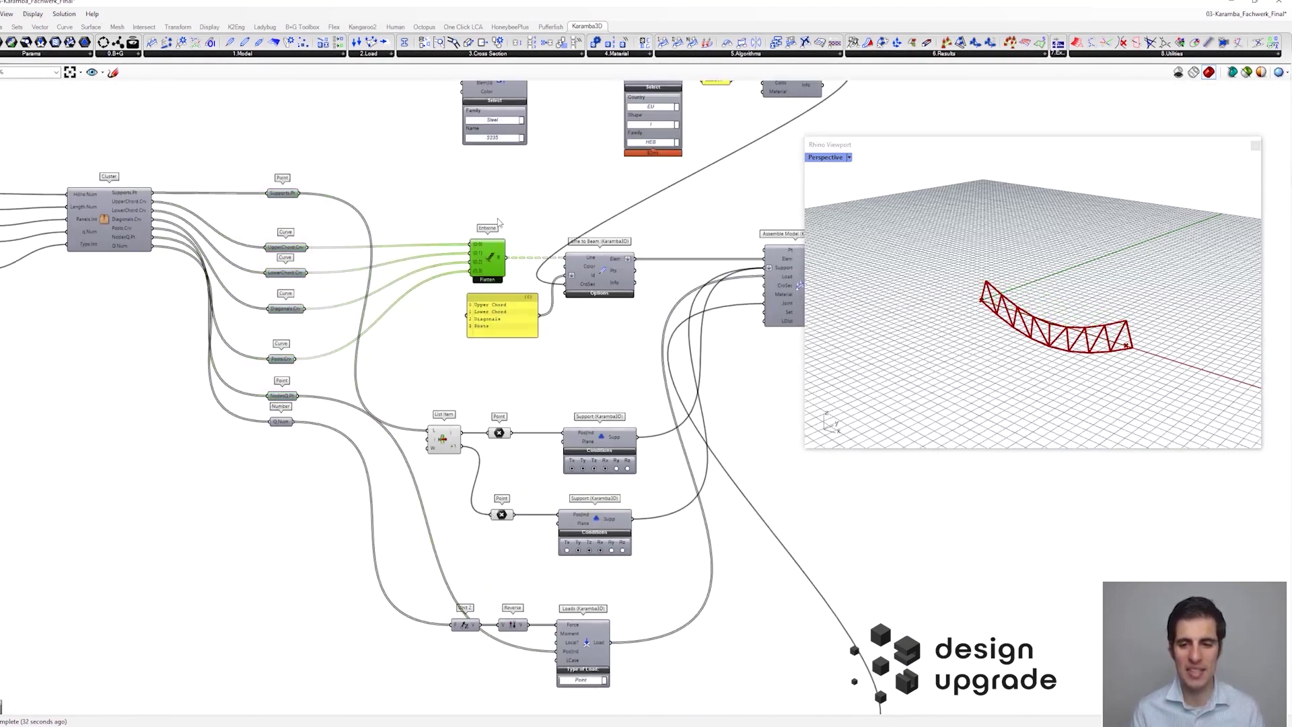
# - Adjust the truss parameters to height 2.0 m, length 15.2 m and 6 subdivisions, and change the line load
pyautogui.moveTo(499, 219); pyautogui.dragTo(400, 226, button='right')
pyautogui.scroll(4, 1044, 305)
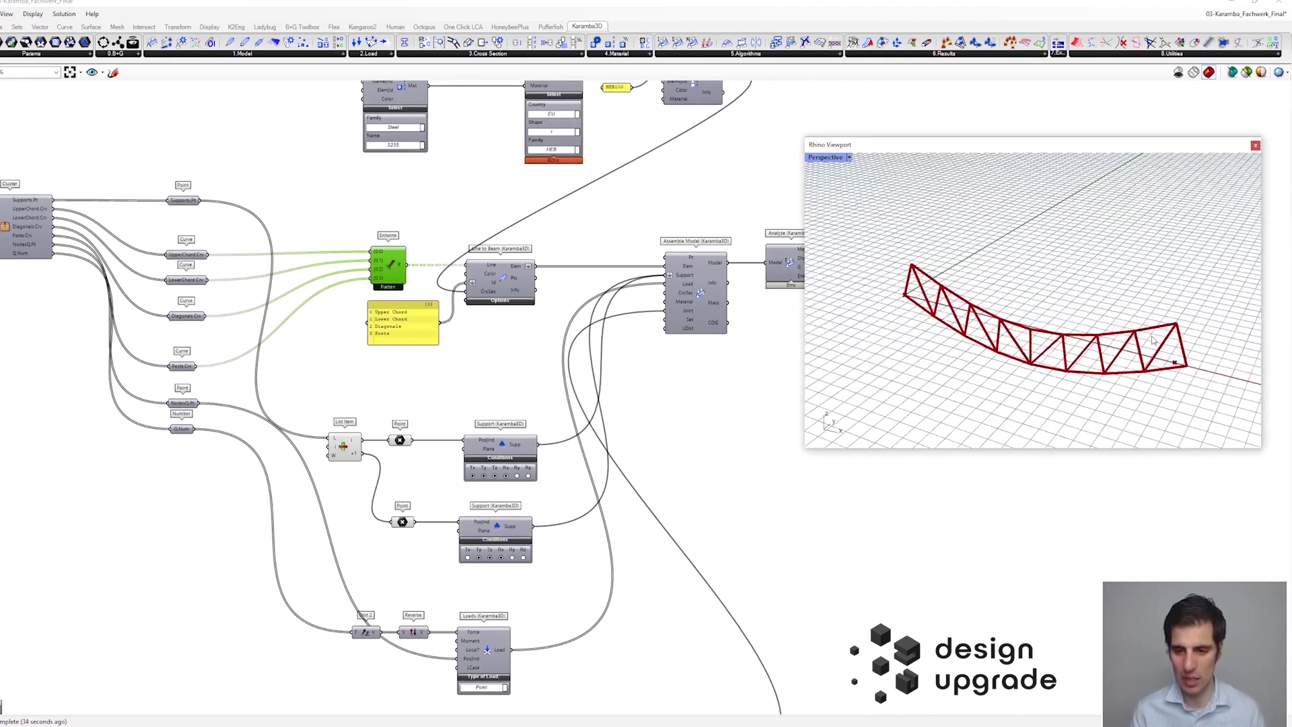
pyautogui.moveTo(108, 286); pyautogui.dragTo(388, 315, button='right')
pyautogui.scroll(1, 79, 253)
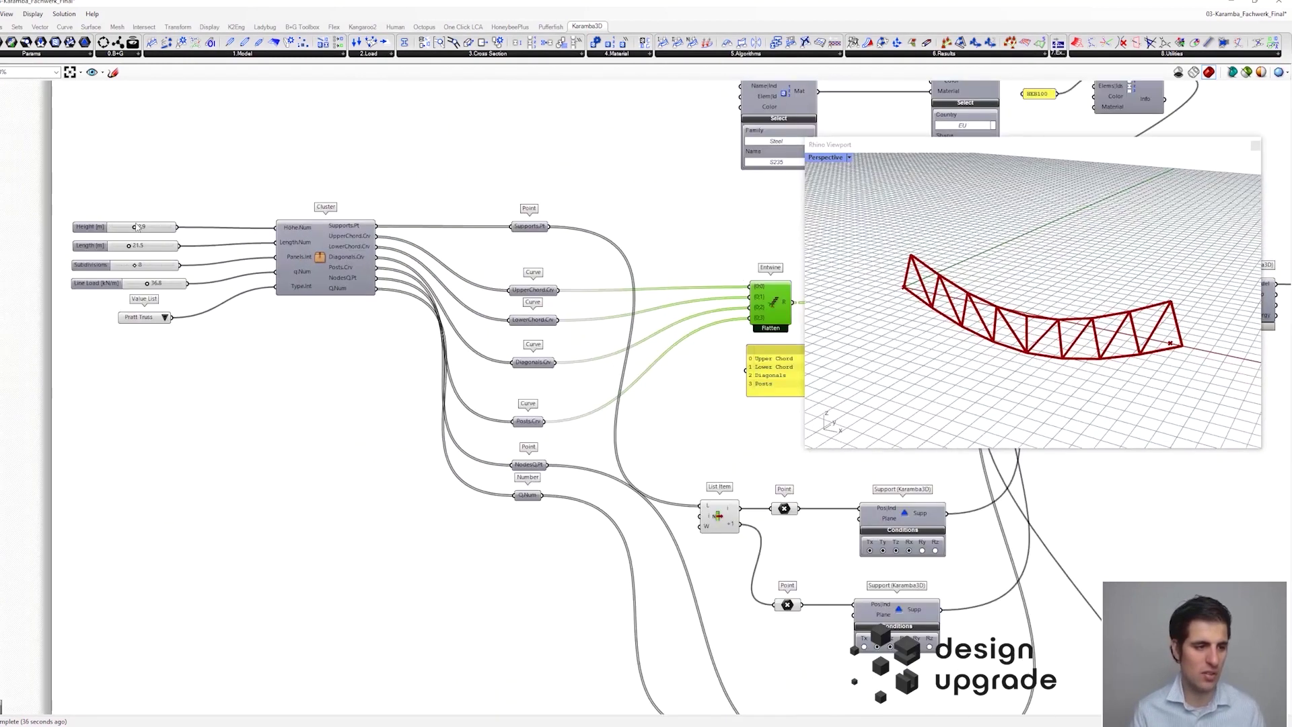
pyautogui.moveTo(135, 228); pyautogui.dragTo(125, 266)
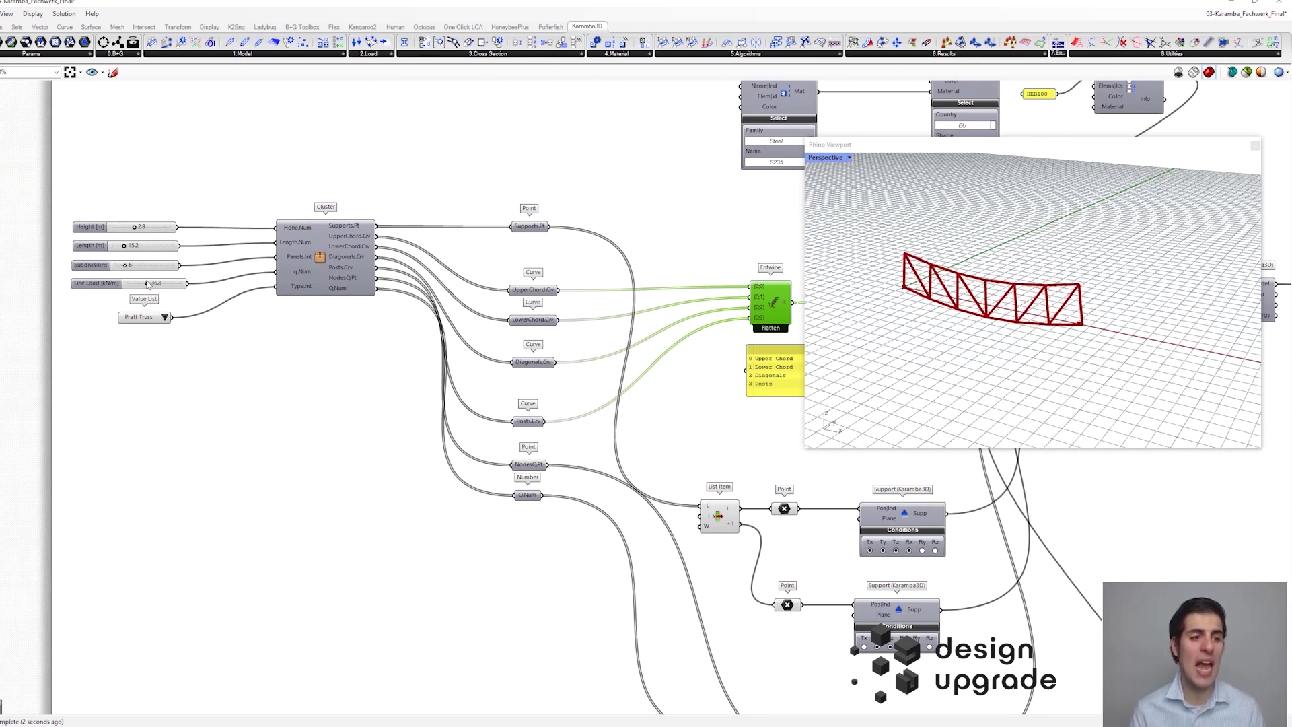
pyautogui.moveTo(147, 284)
pyautogui.mouseDown()
pyautogui.moveTo(168, 286)
pyautogui.moveTo(149, 294)
pyautogui.mouseUp()
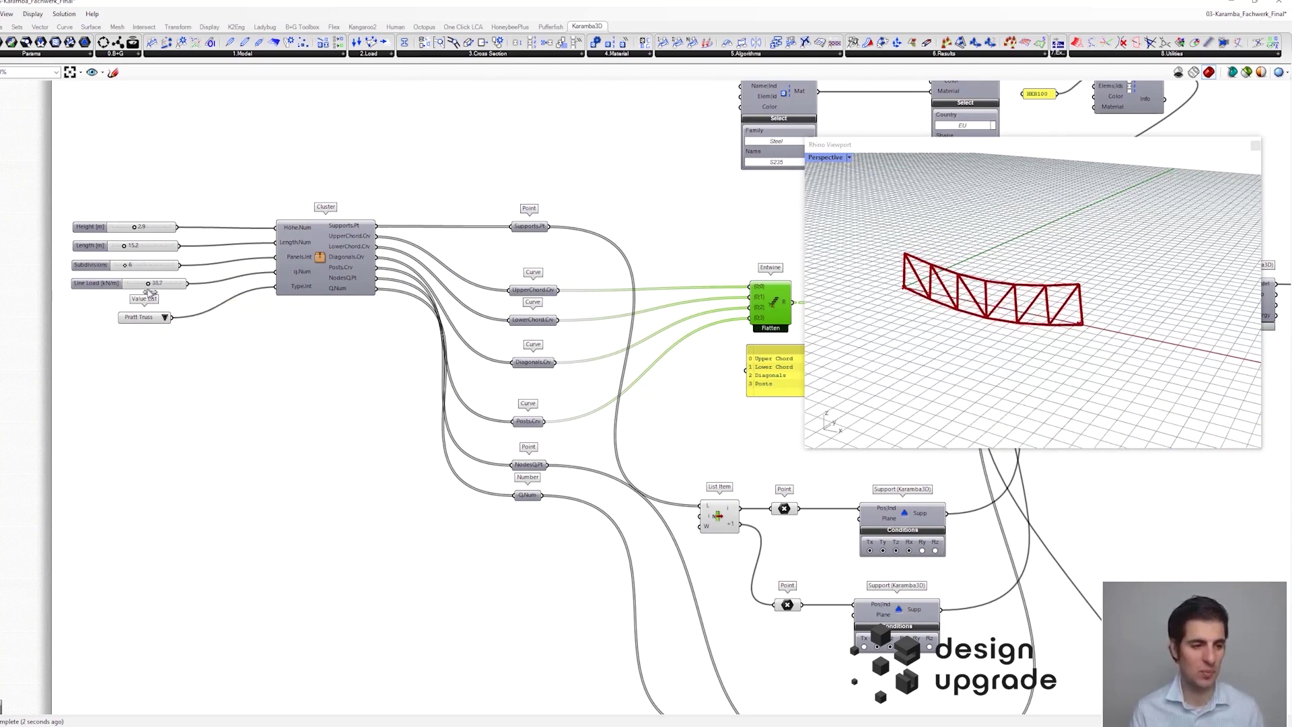
# - Expand Beam View's section forces and display My as filled diagrams with numbers at a scale of 0.02
pyautogui.scroll(-5, 393, 205)
pyautogui.scroll(3, 604, 283)
pyautogui.moveTo(792, 236); pyautogui.dragTo(566, 315, button='right')
pyautogui.scroll(3, 604, 283)
pyautogui.click(628, 322)
pyautogui.click(646, 323)
pyautogui.click(640, 314)
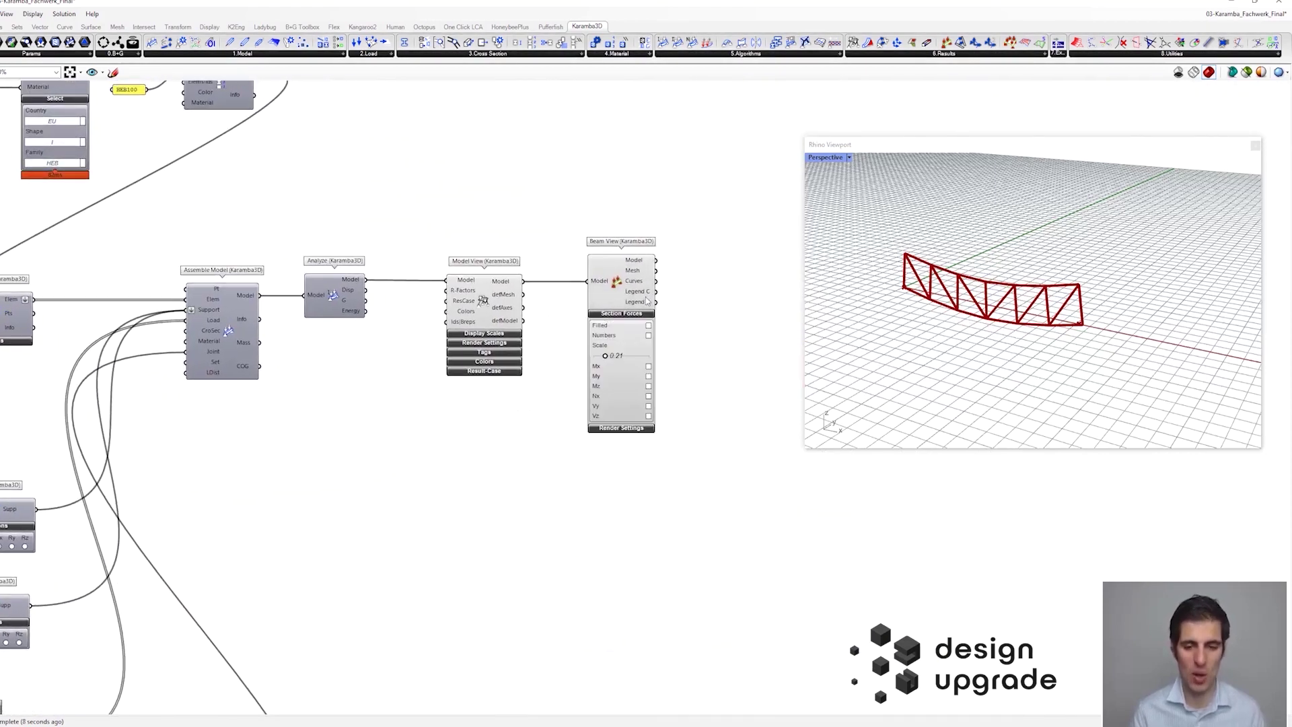
pyautogui.scroll(1, 647, 301)
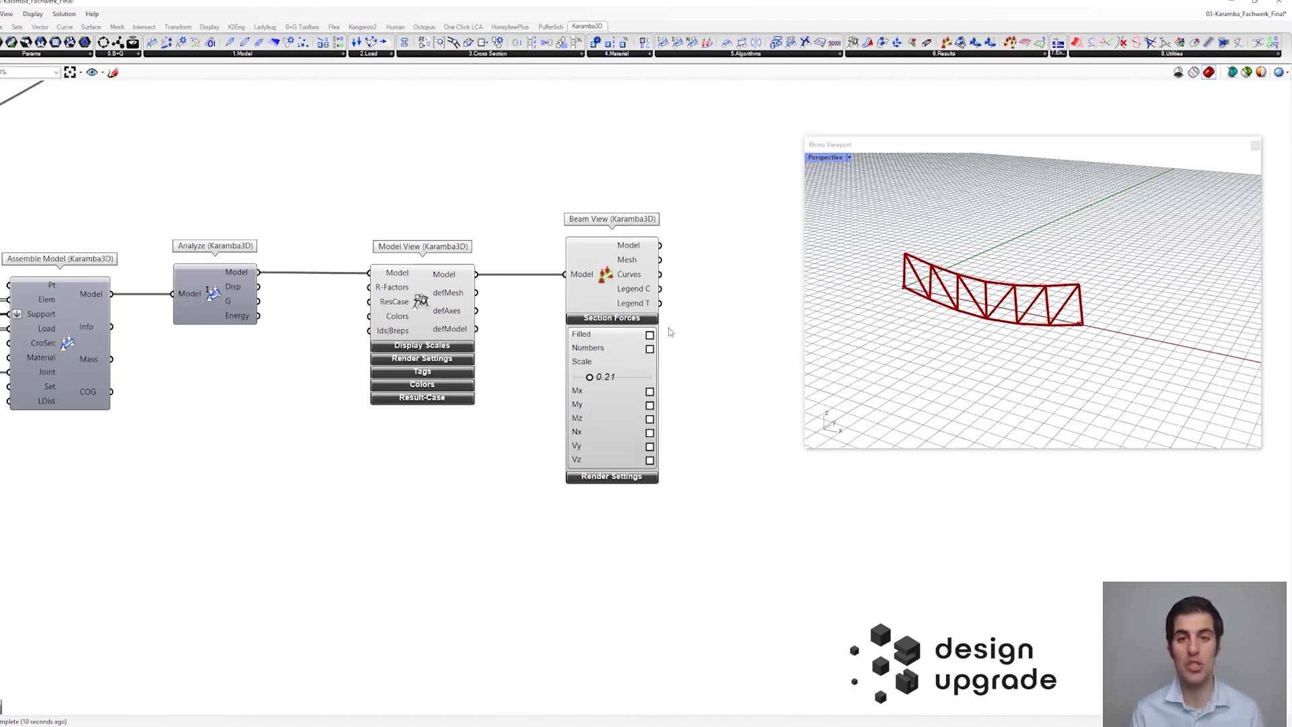
pyautogui.click(649, 405)
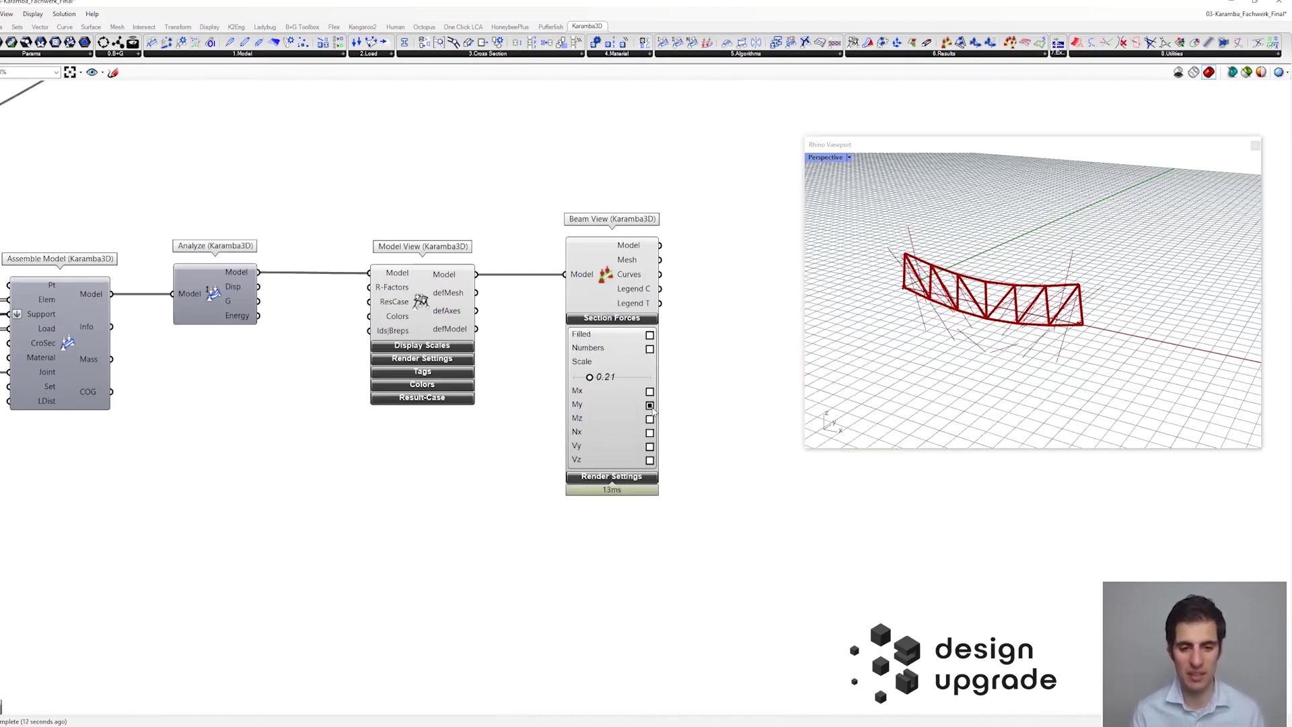
pyautogui.click(649, 349)
pyautogui.click(650, 335)
pyautogui.moveTo(589, 377); pyautogui.dragTo(577, 381)
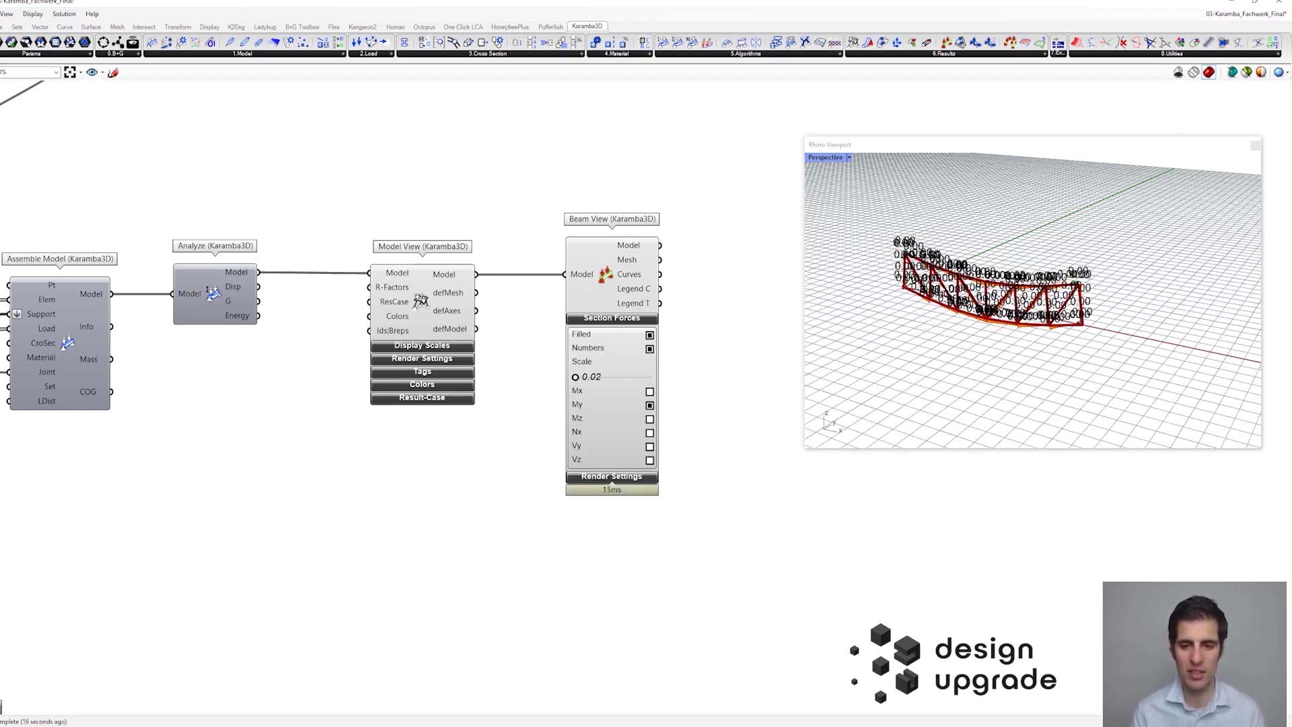
# - Examine the bending moment diagram on the deformed truss and the beam joints component in the definition
pyautogui.scroll(5, 1057, 307)
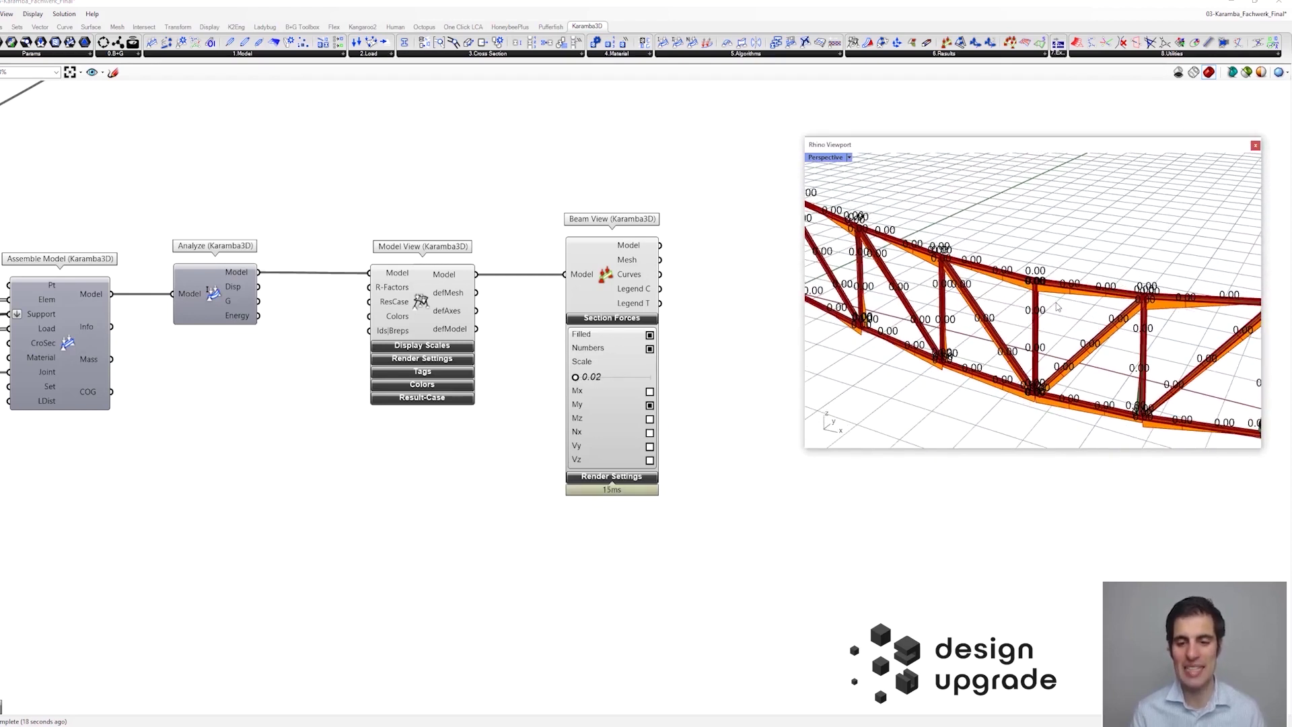
pyautogui.scroll(-5, 1049, 300)
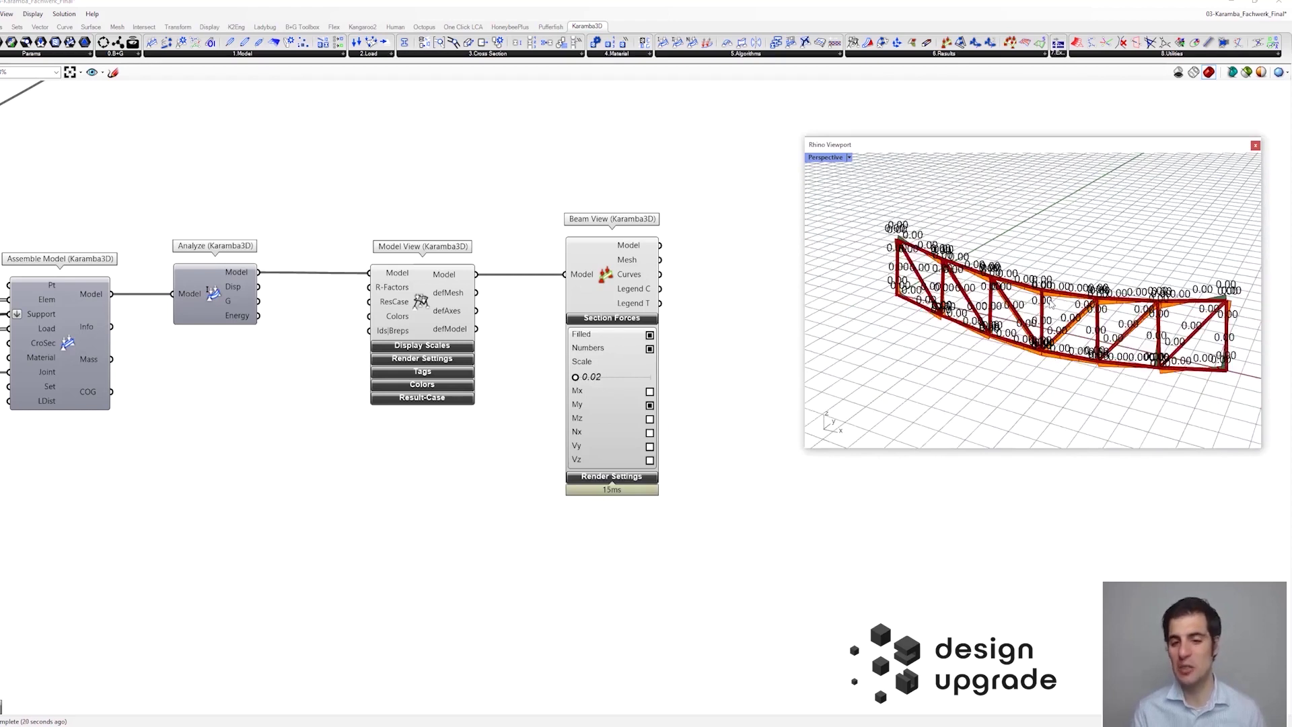
pyautogui.scroll(-4, 504, 405)
pyautogui.moveTo(336, 472); pyautogui.dragTo(436, 300, button='right')
pyautogui.scroll(-1, 436, 300)
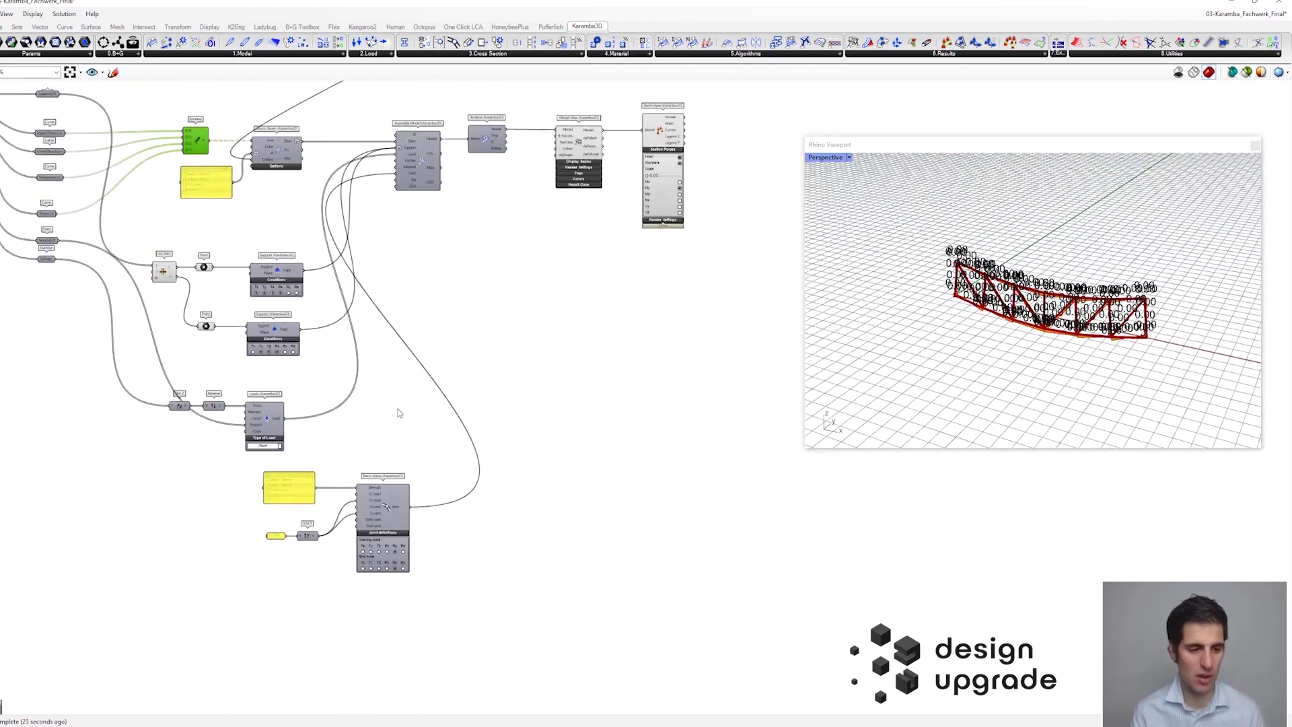
pyautogui.moveTo(463, 615); pyautogui.dragTo(224, 460)
pyautogui.click(623, 348)
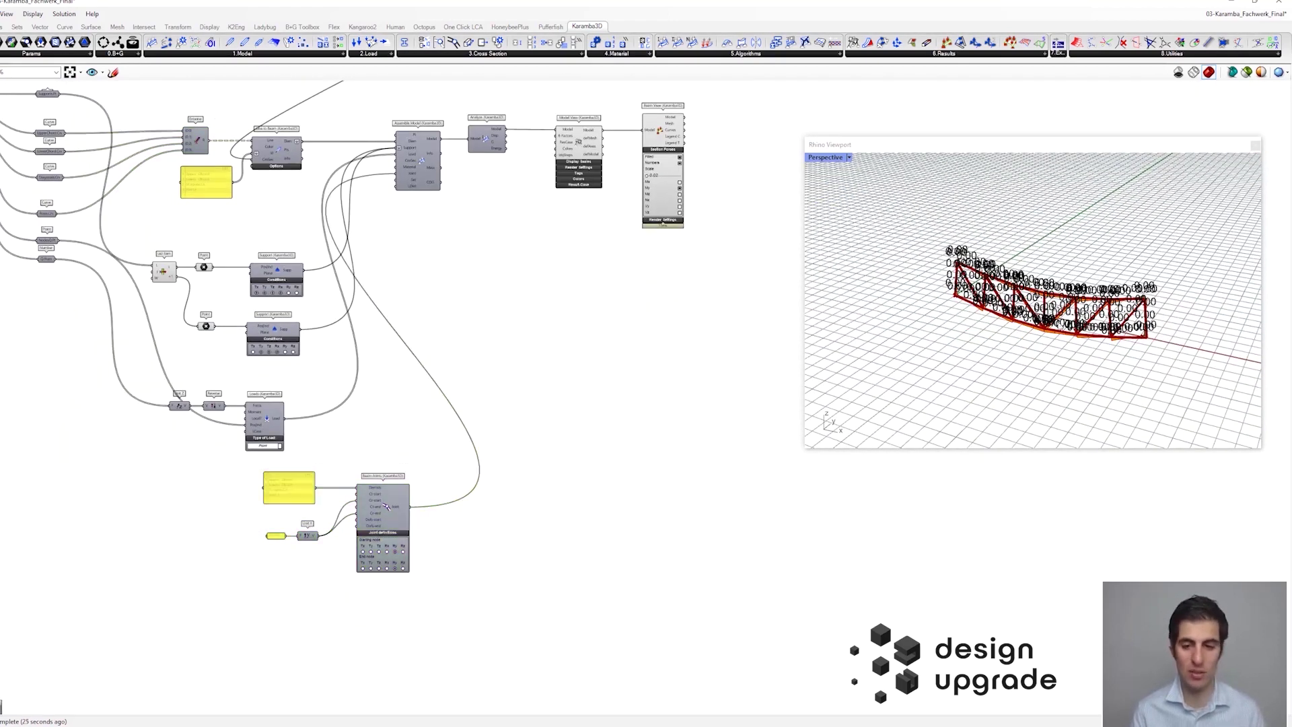
pyautogui.scroll(3, 1059, 329)
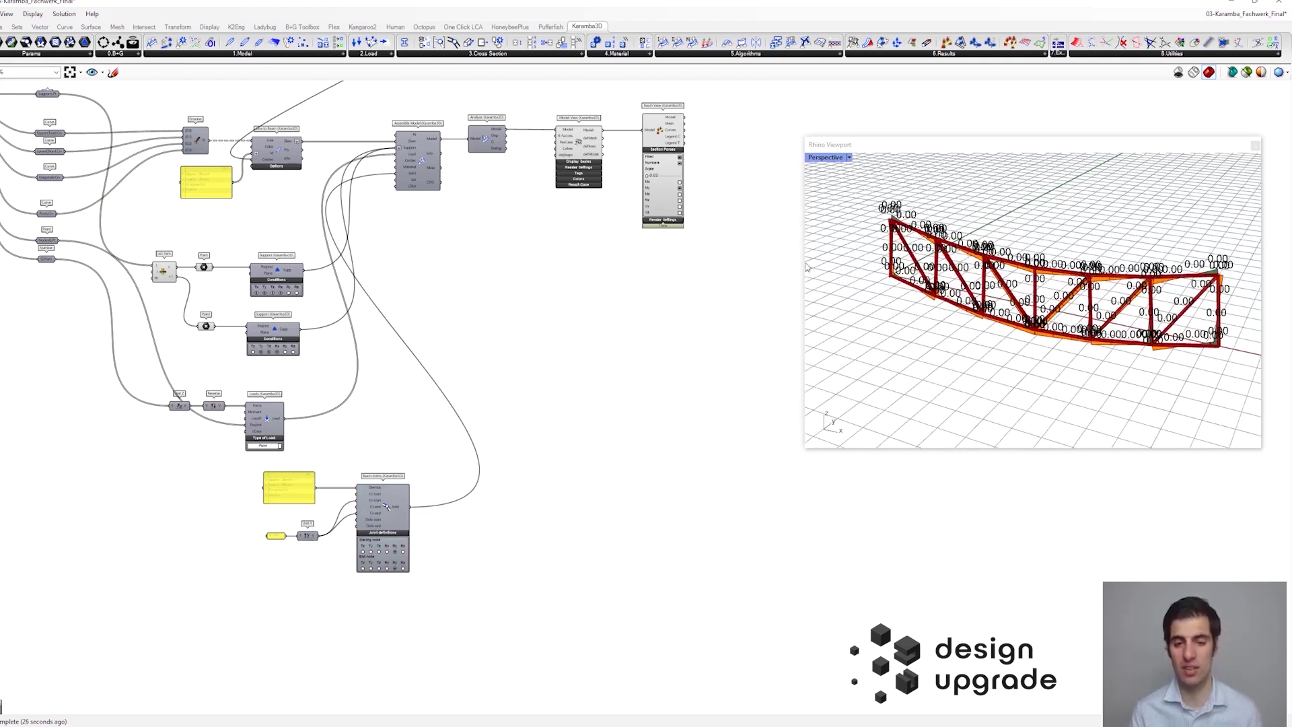
# - Switch the Beam View section force display from My to Nx
pyautogui.moveTo(727, 141); pyautogui.dragTo(681, 277, button='right')
pyautogui.scroll(2, 678, 254)
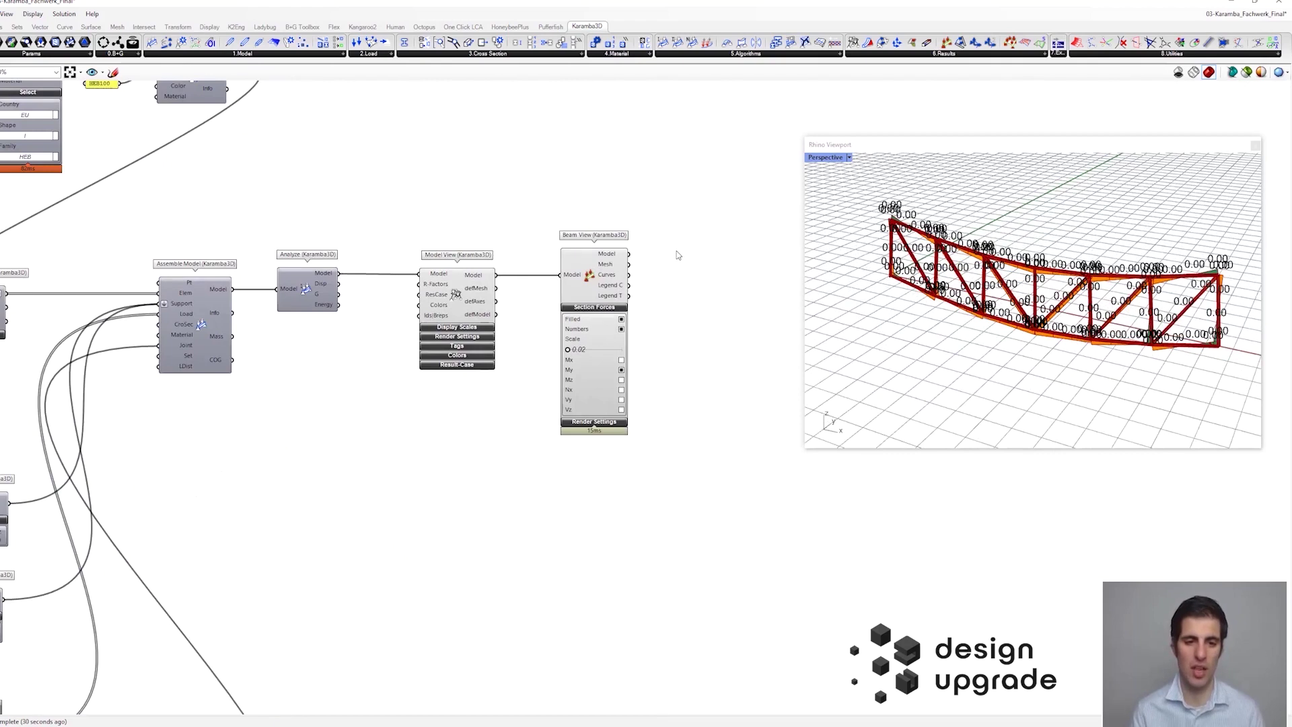
pyautogui.scroll(2, 596, 350)
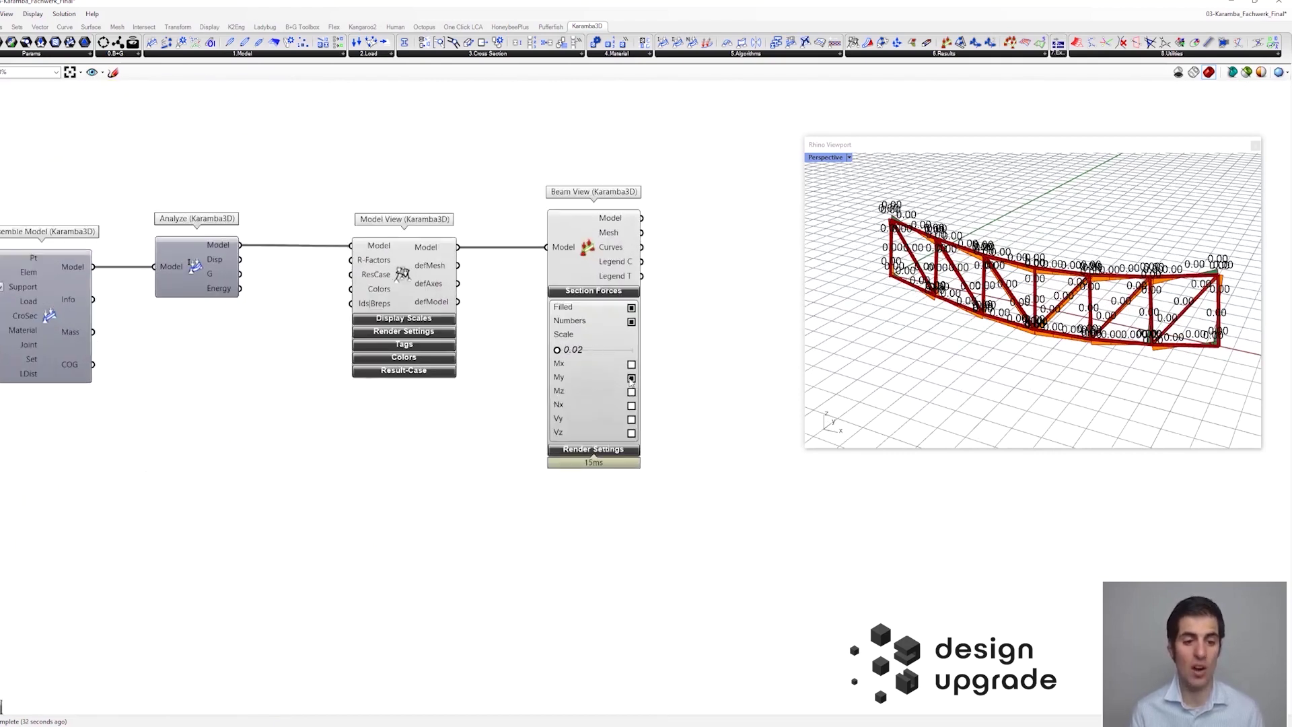
pyautogui.click(632, 379)
pyautogui.click(631, 405)
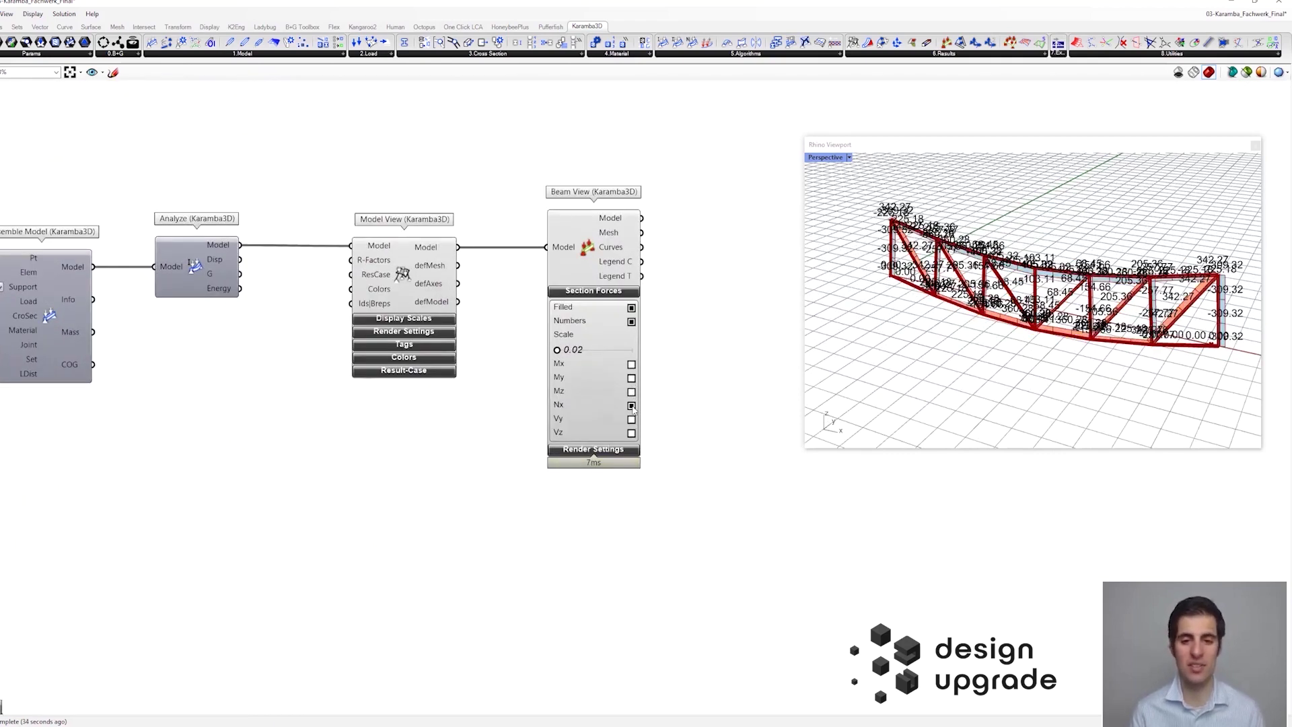
# - Examine the Nx diagram with the filled display switched off and back on, and hide the force numbers
pyautogui.scroll(2, 659, 283)
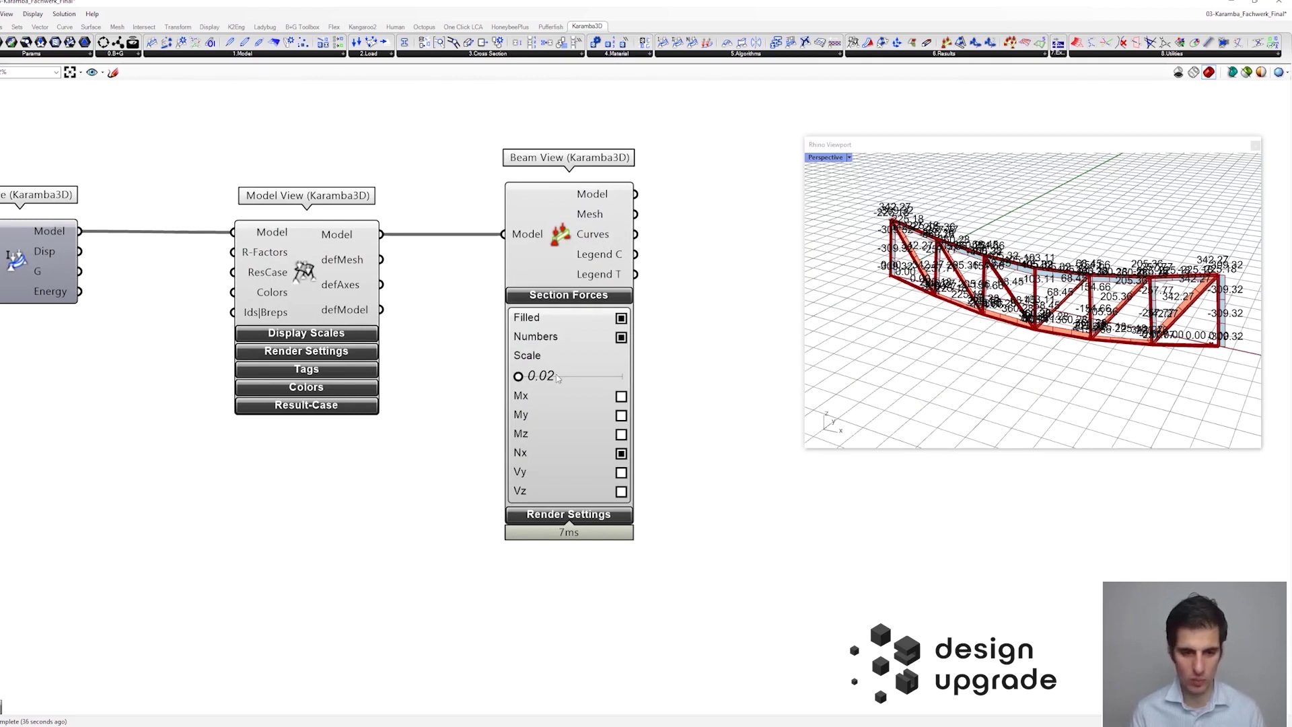
pyautogui.scroll(3, 964, 288)
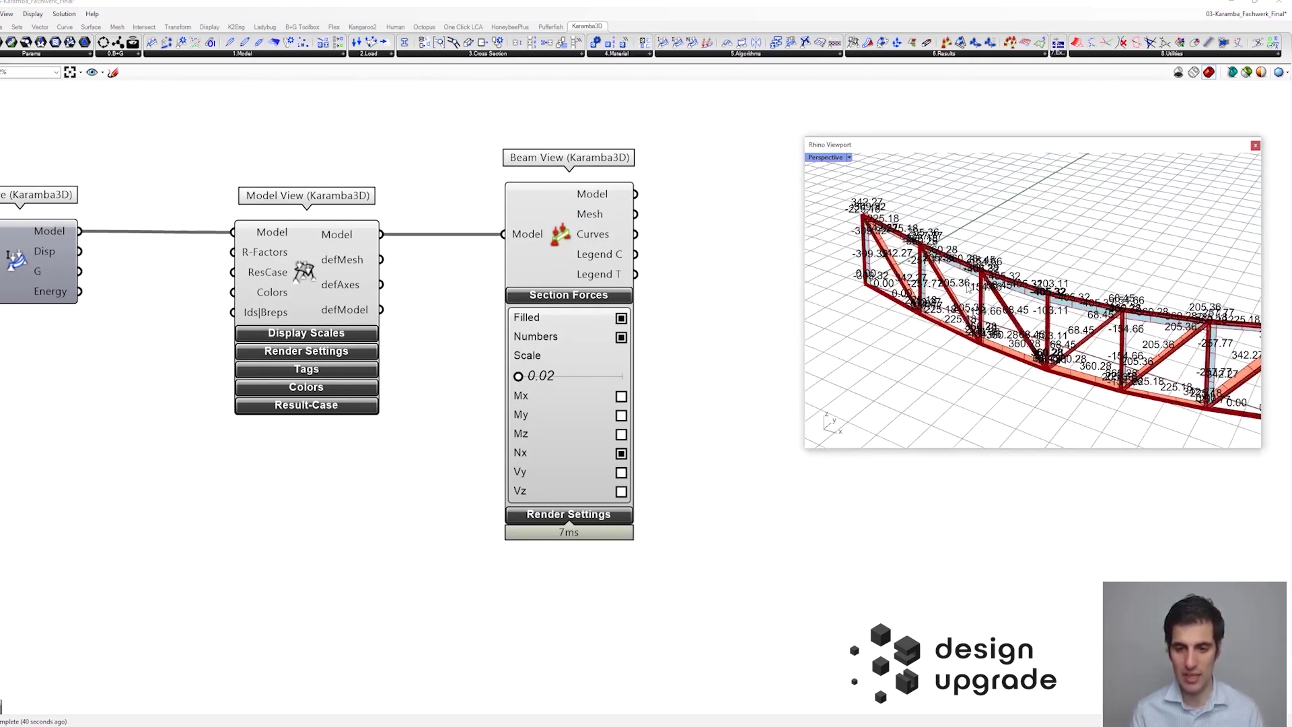
pyautogui.scroll(-4, 964, 288)
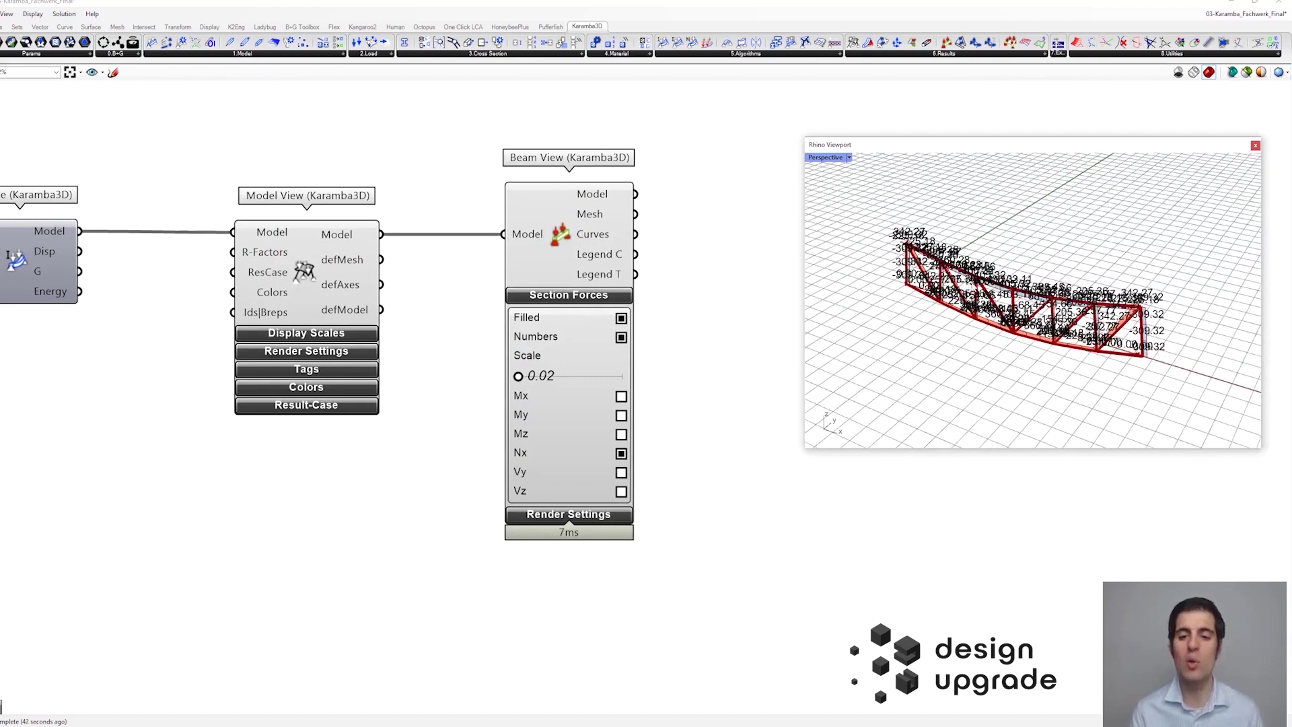
pyautogui.moveTo(964, 288); pyautogui.dragTo(944, 274, button='right')
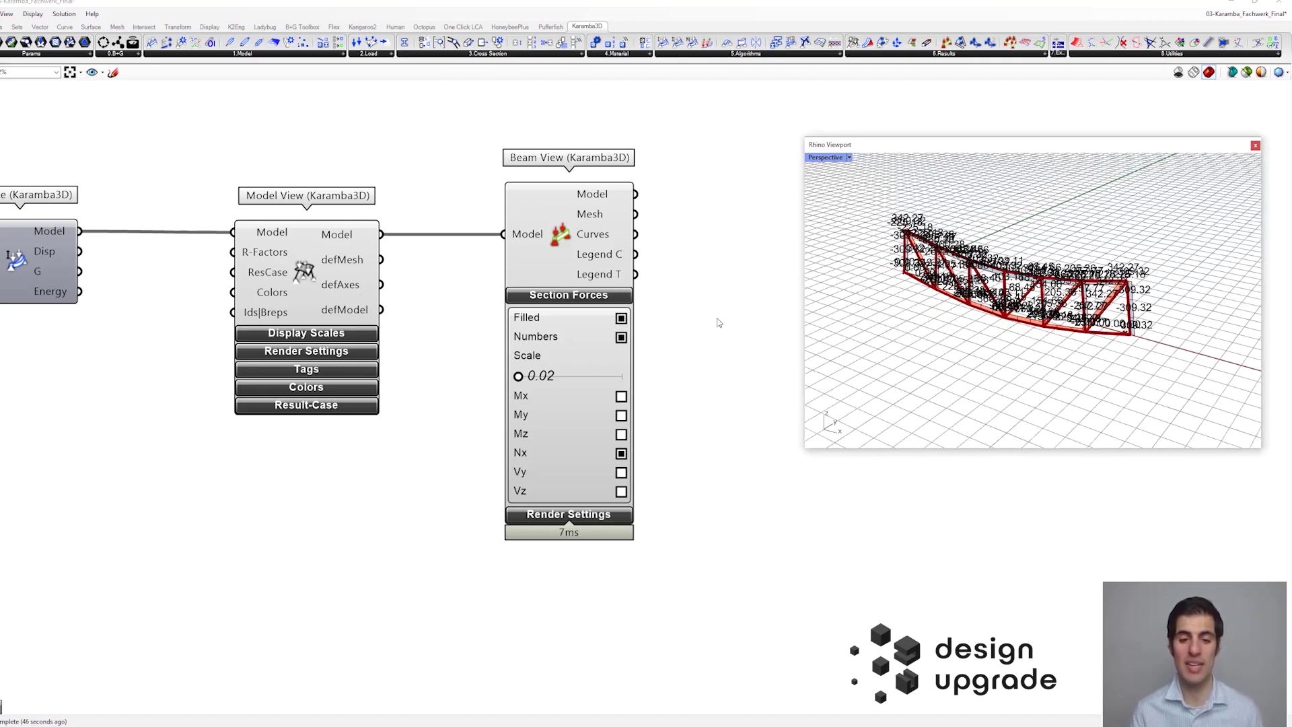
pyautogui.click(621, 321)
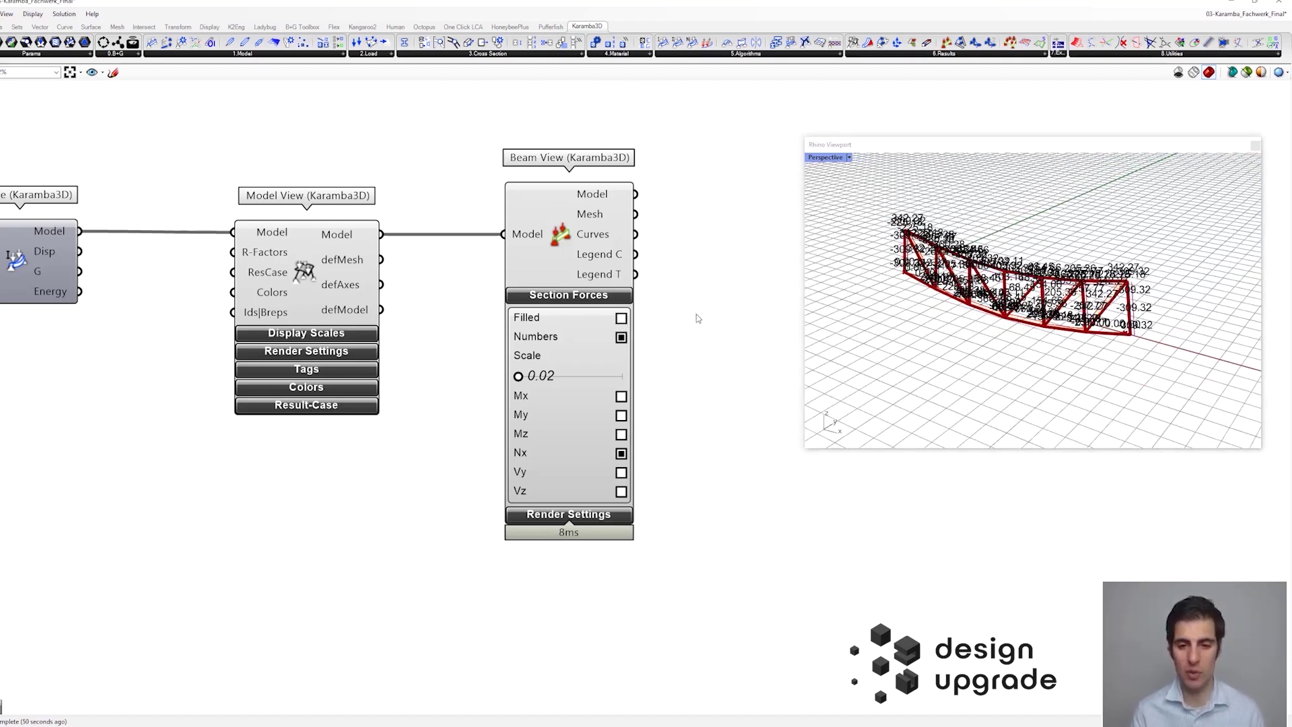
pyautogui.click(621, 319)
pyautogui.click(621, 338)
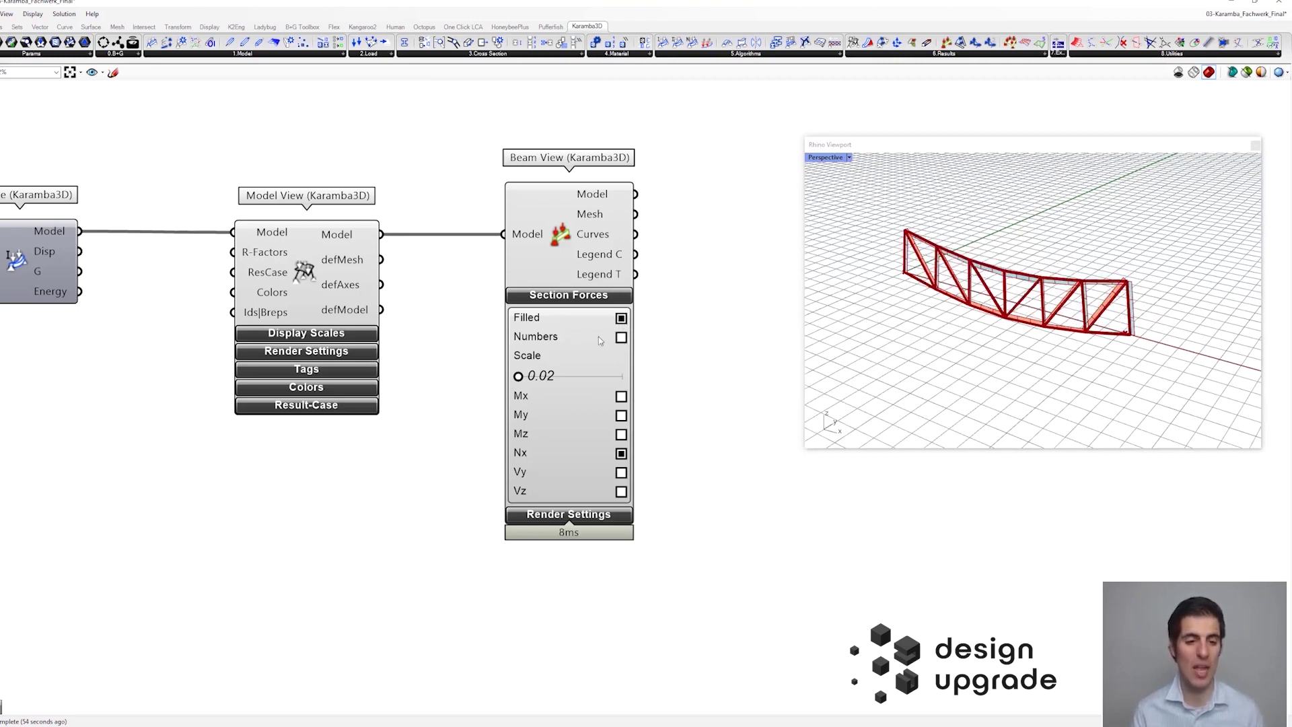
# - Set the Beam View section force scale to 0.04 for the Nx diagram
pyautogui.moveTo(1008, 303); pyautogui.dragTo(1025, 309, button='right')
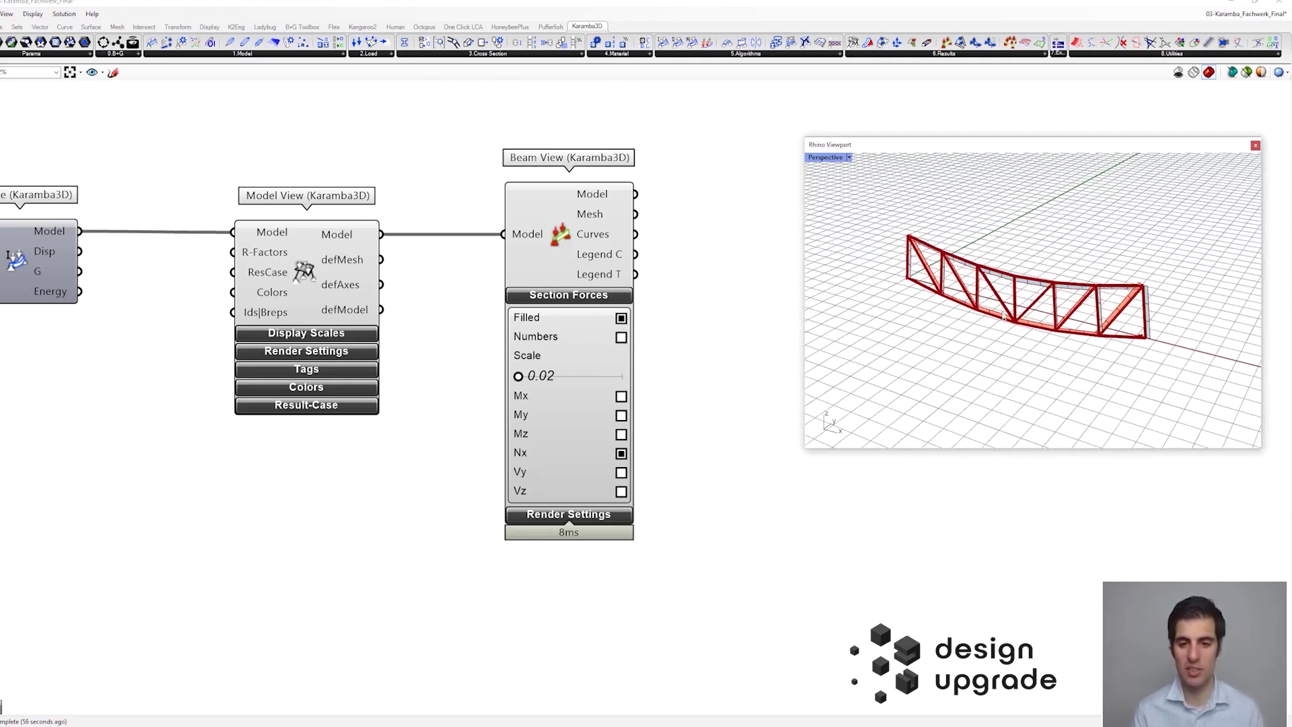
pyautogui.moveTo(519, 377)
pyautogui.mouseDown()
pyautogui.moveTo(536, 376)
pyautogui.moveTo(521, 376)
pyautogui.mouseUp()
pyautogui.moveTo(869, 318); pyautogui.dragTo(879, 321, button='right')
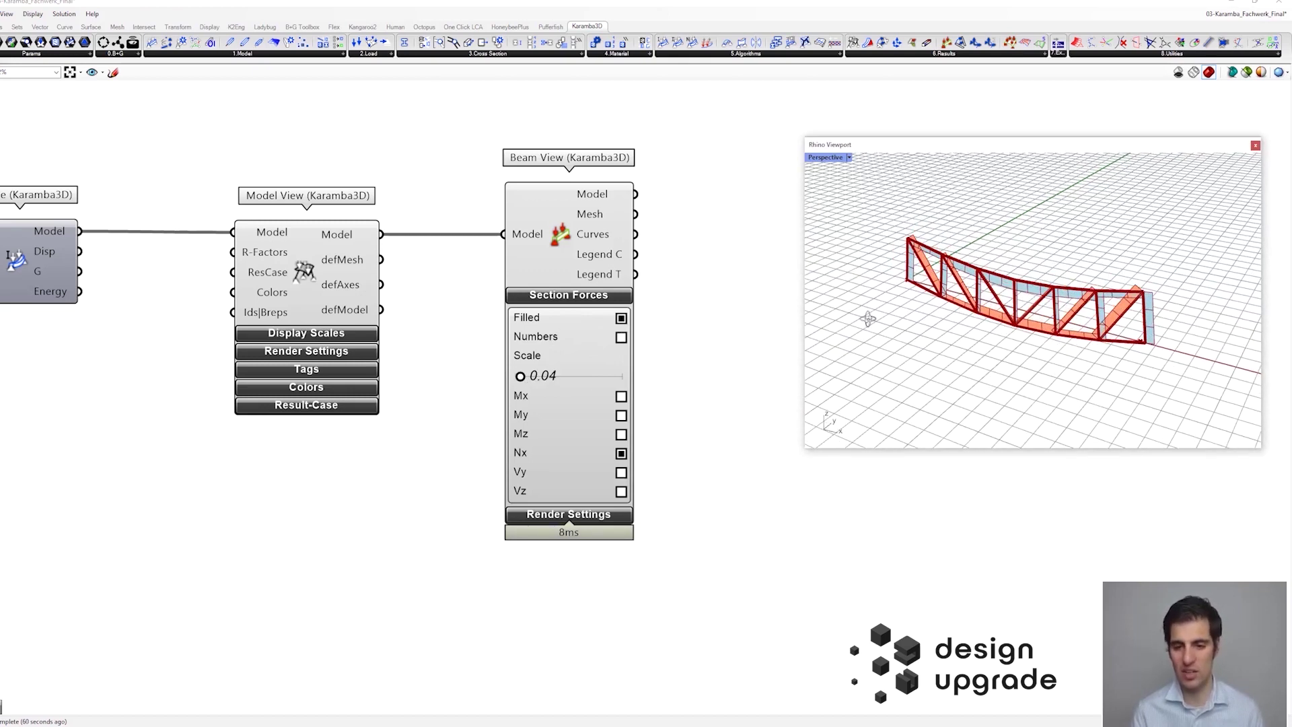
pyautogui.scroll(3, 980, 282)
pyautogui.moveTo(999, 281); pyautogui.dragTo(1003, 283, button='right')
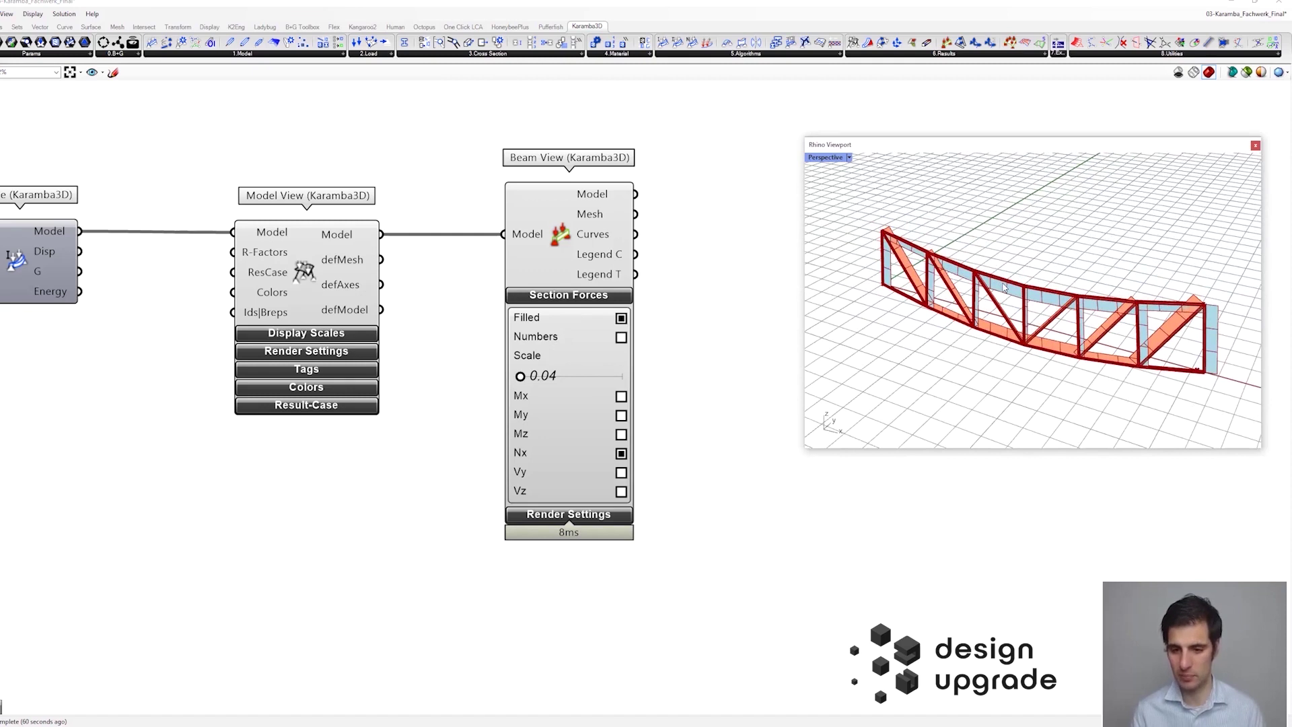
pyautogui.scroll(-2, 1010, 301)
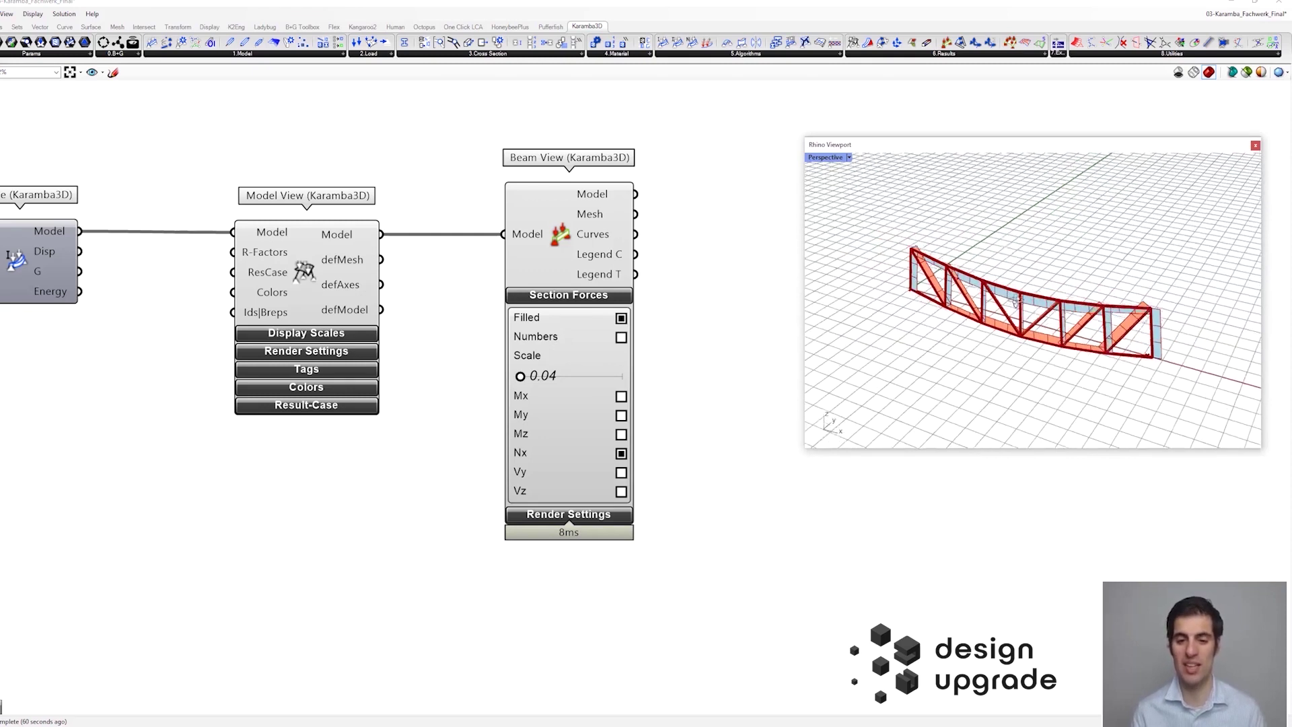
# - Switch off the deformation display in Model View and examine the Nx diagram on the undeformed truss
pyautogui.click(338, 332)
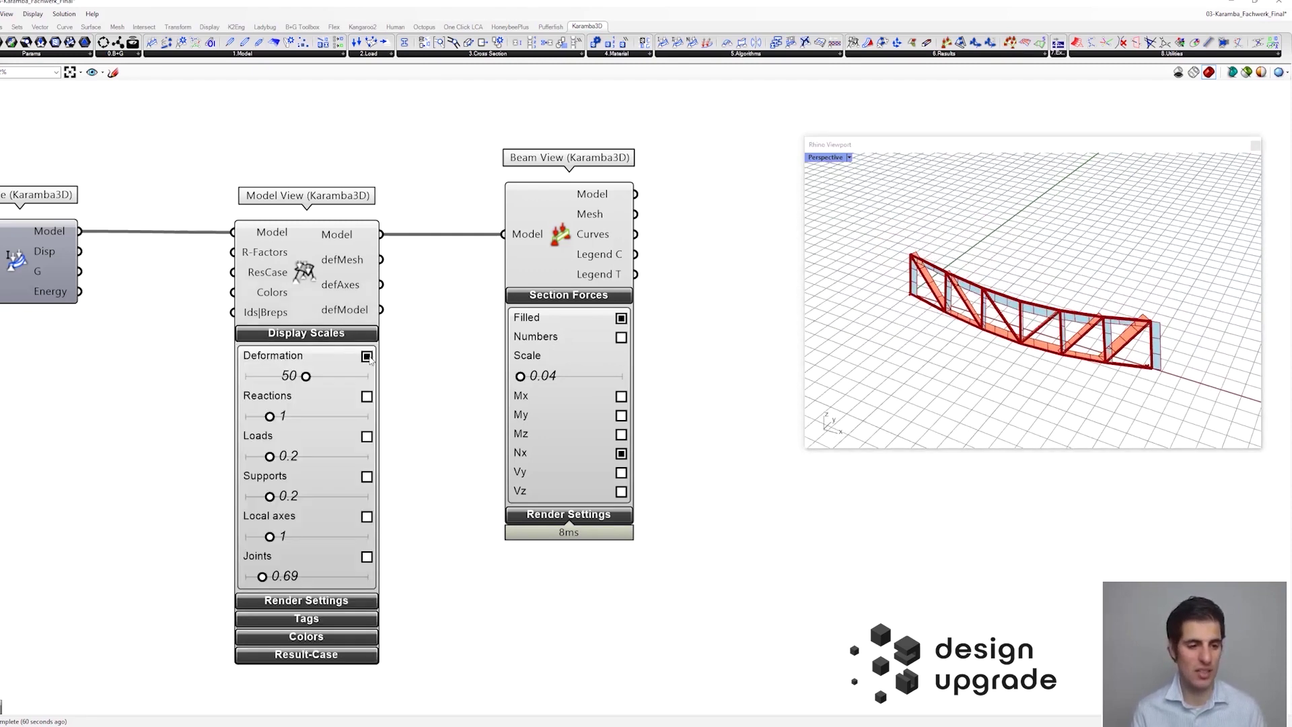
pyautogui.click(367, 356)
pyautogui.click(362, 336)
pyautogui.scroll(3, 973, 288)
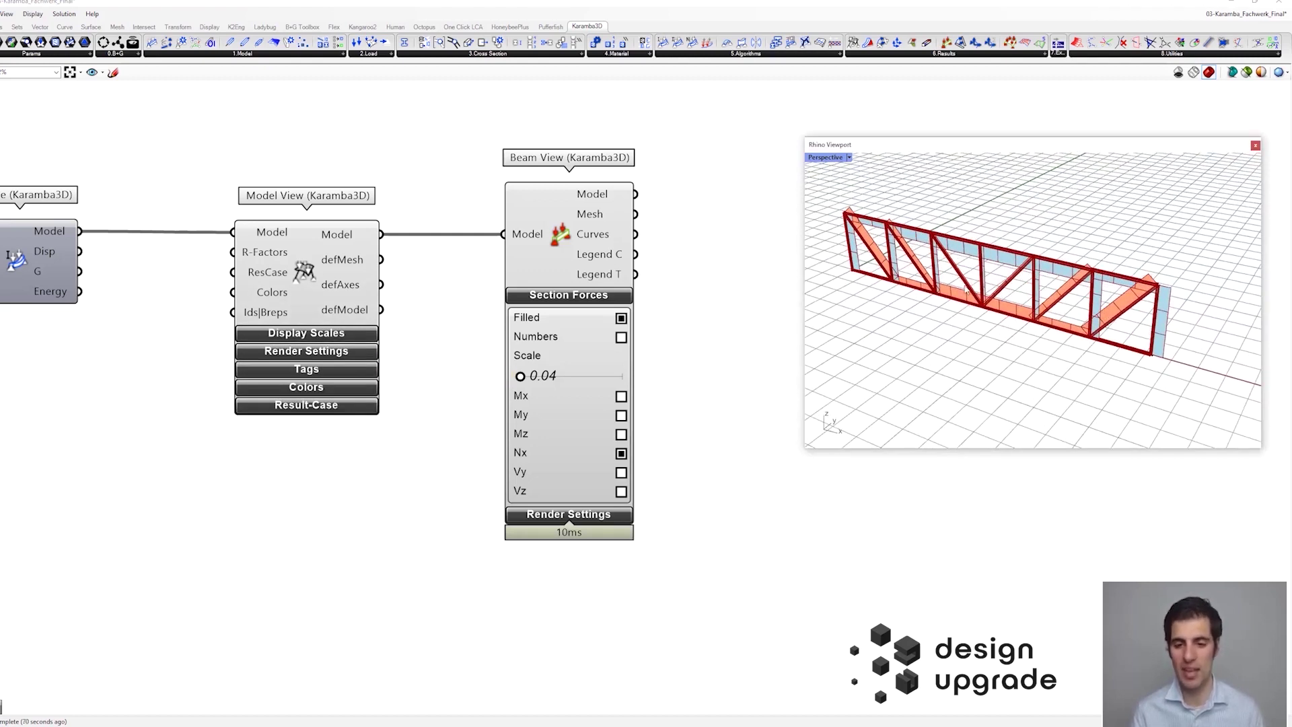
pyautogui.scroll(2, 962, 307)
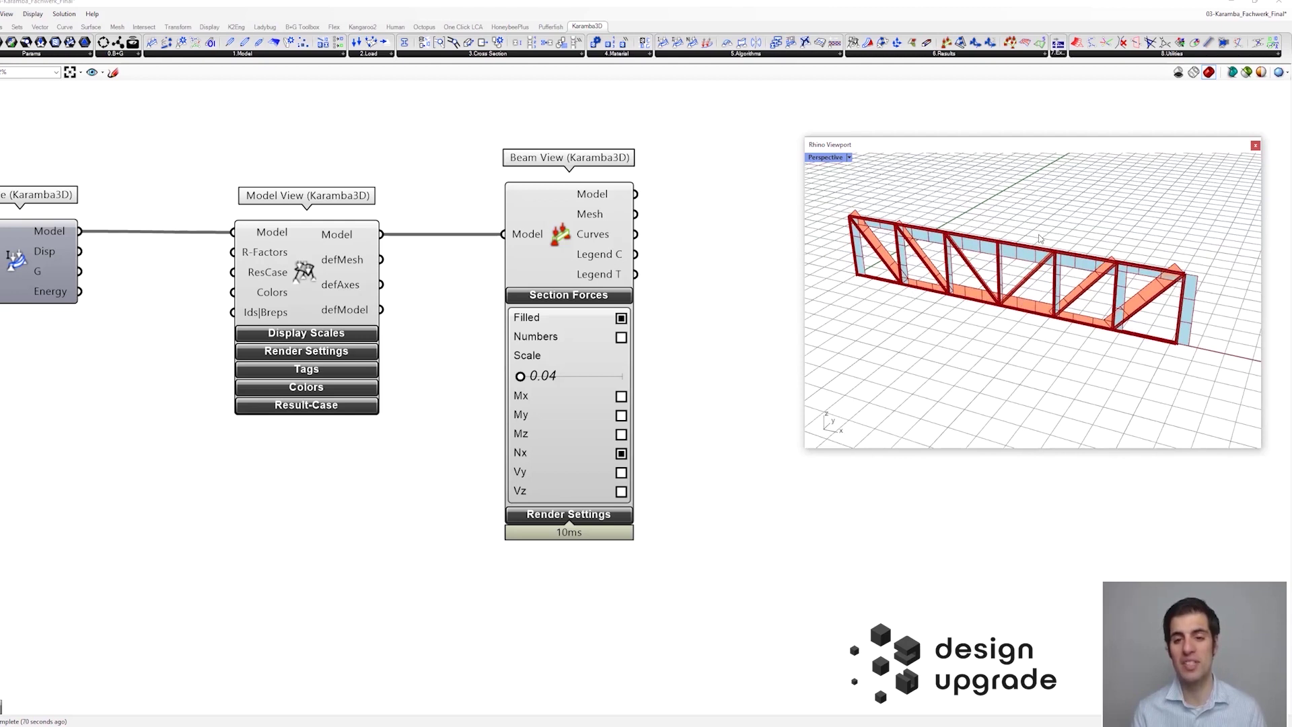
pyautogui.moveTo(1040, 237); pyautogui.dragTo(1040, 245, button='right')
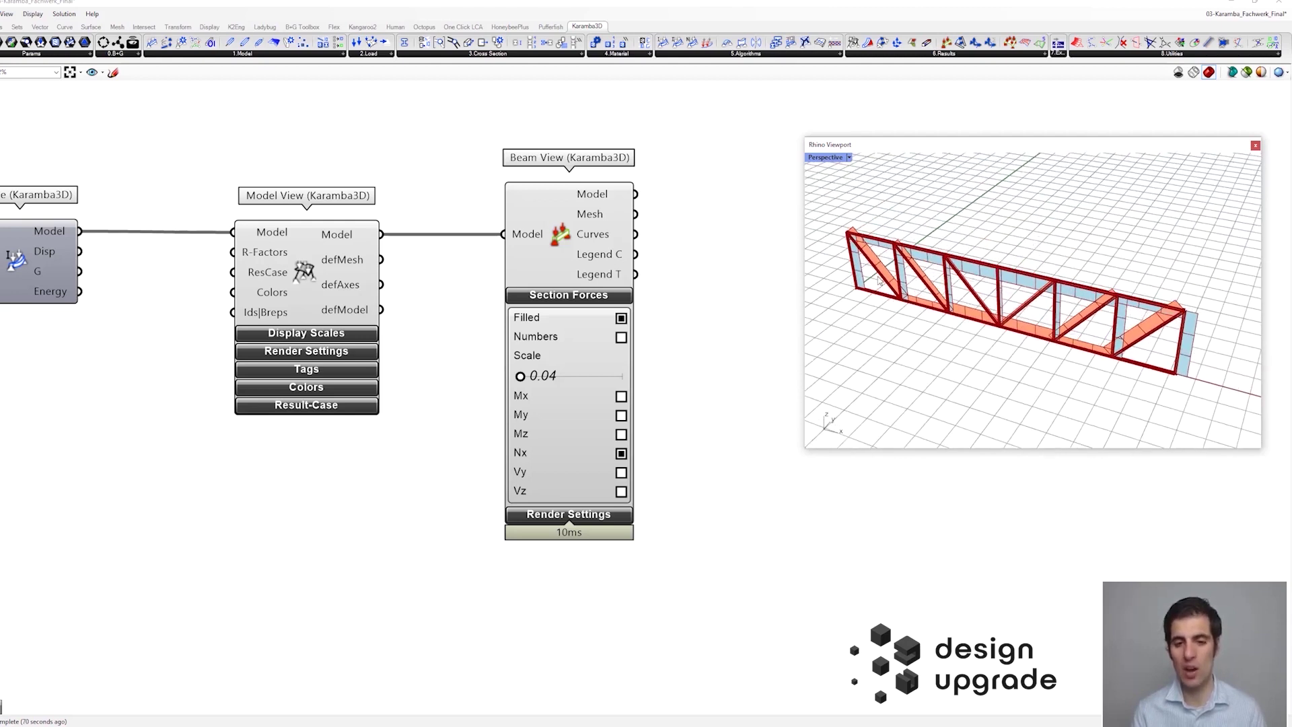
pyautogui.scroll(2, 879, 279)
pyautogui.scroll(-2, 920, 269)
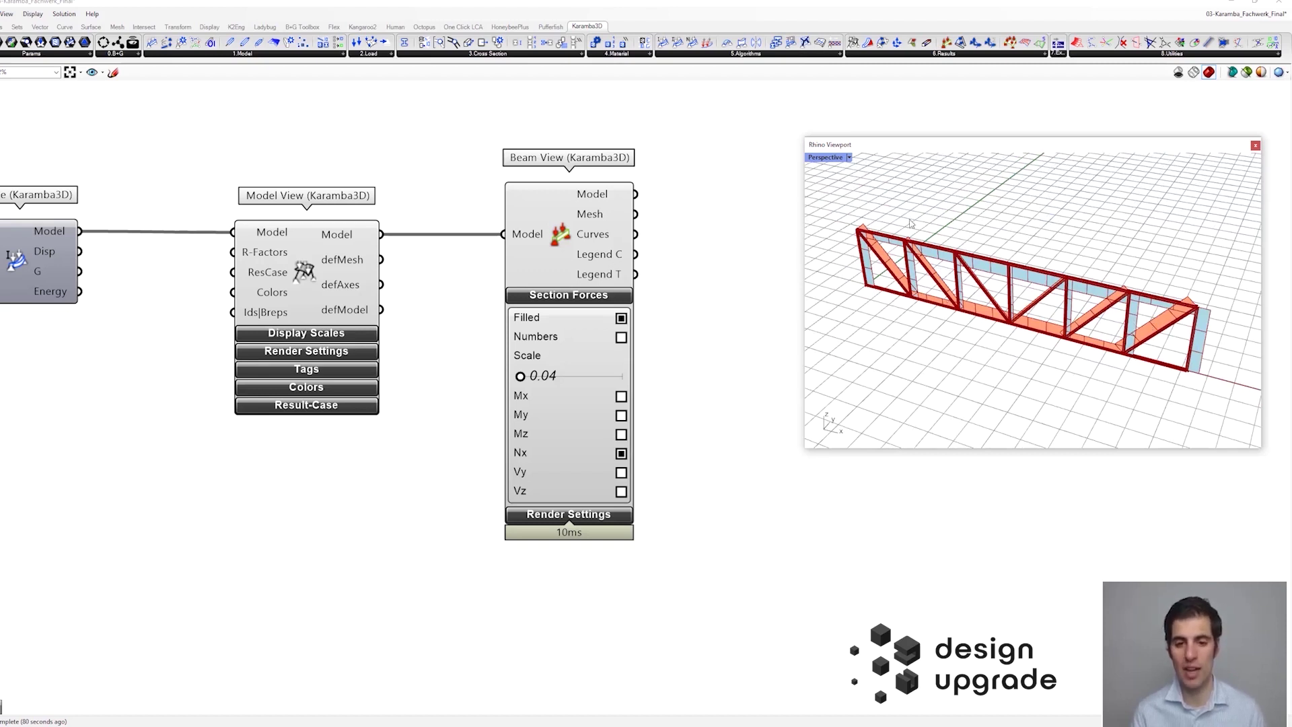
# - Show the Nx force numbers, inspect the values along the truss members, and hide the numbers again
pyautogui.click(621, 338)
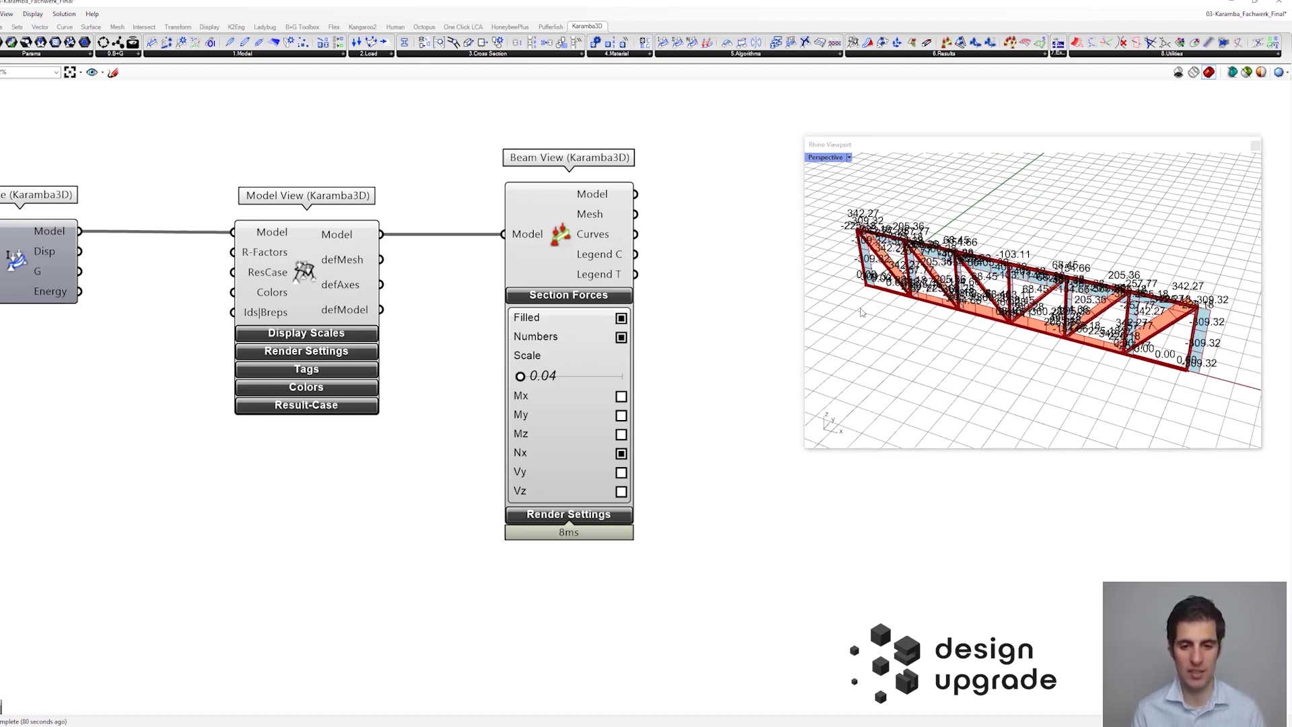
pyautogui.scroll(5, 1001, 307)
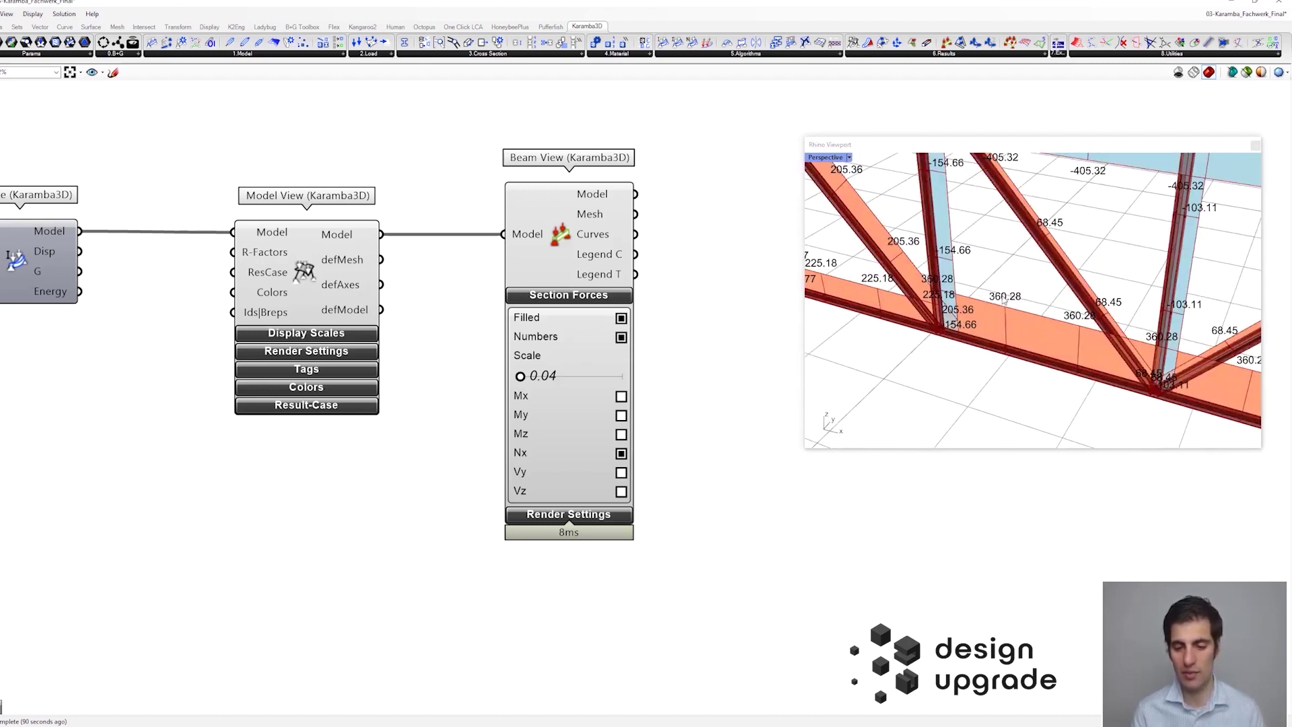
pyautogui.scroll(-5, 1009, 272)
pyautogui.scroll(5, 1048, 218)
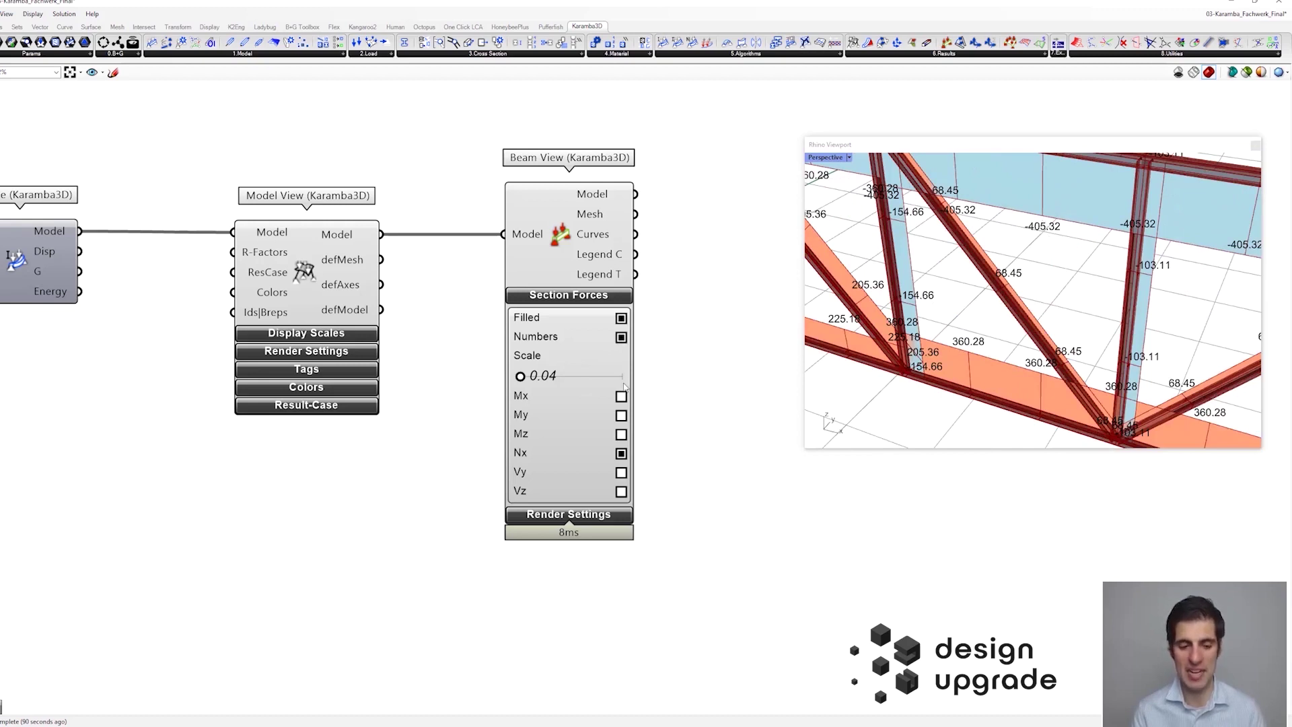
pyautogui.click(622, 336)
pyautogui.moveTo(521, 375); pyautogui.dragTo(520, 375)
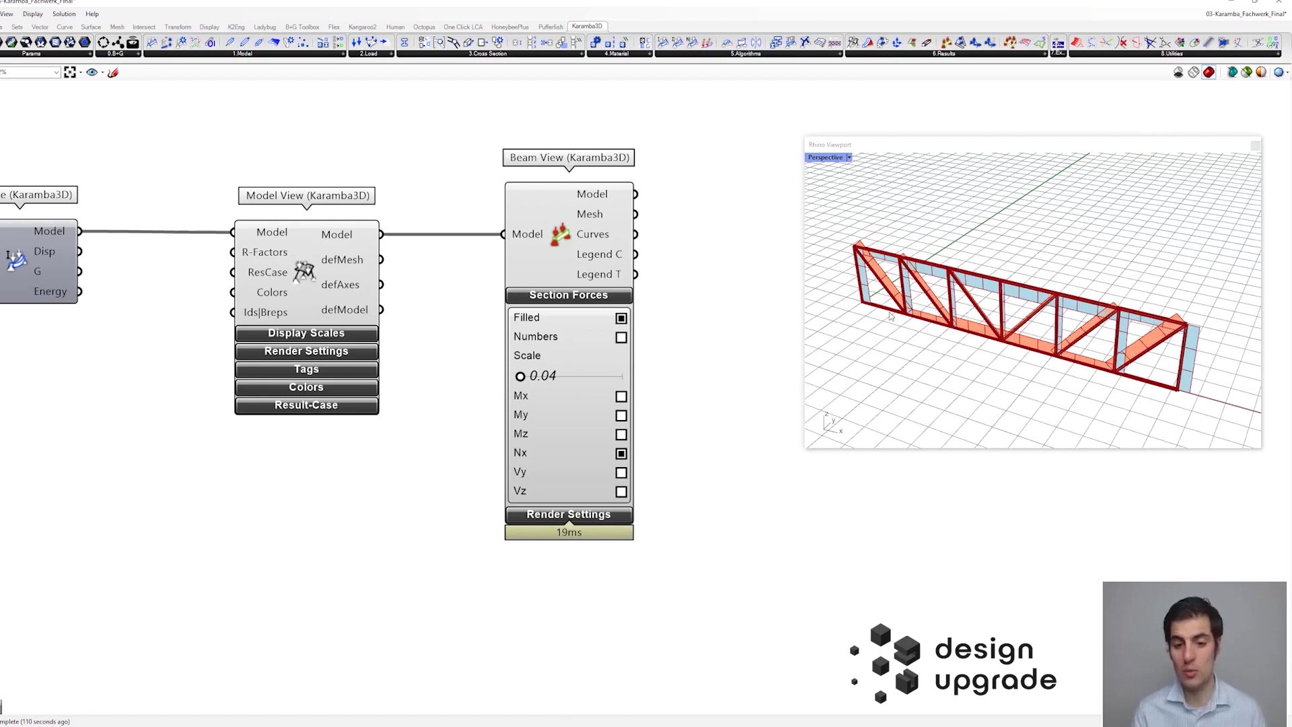
# - Change the truss type in the value list feeding the cluster to Howe Truss
pyautogui.moveTo(885, 321); pyautogui.dragTo(896, 326, button='right')
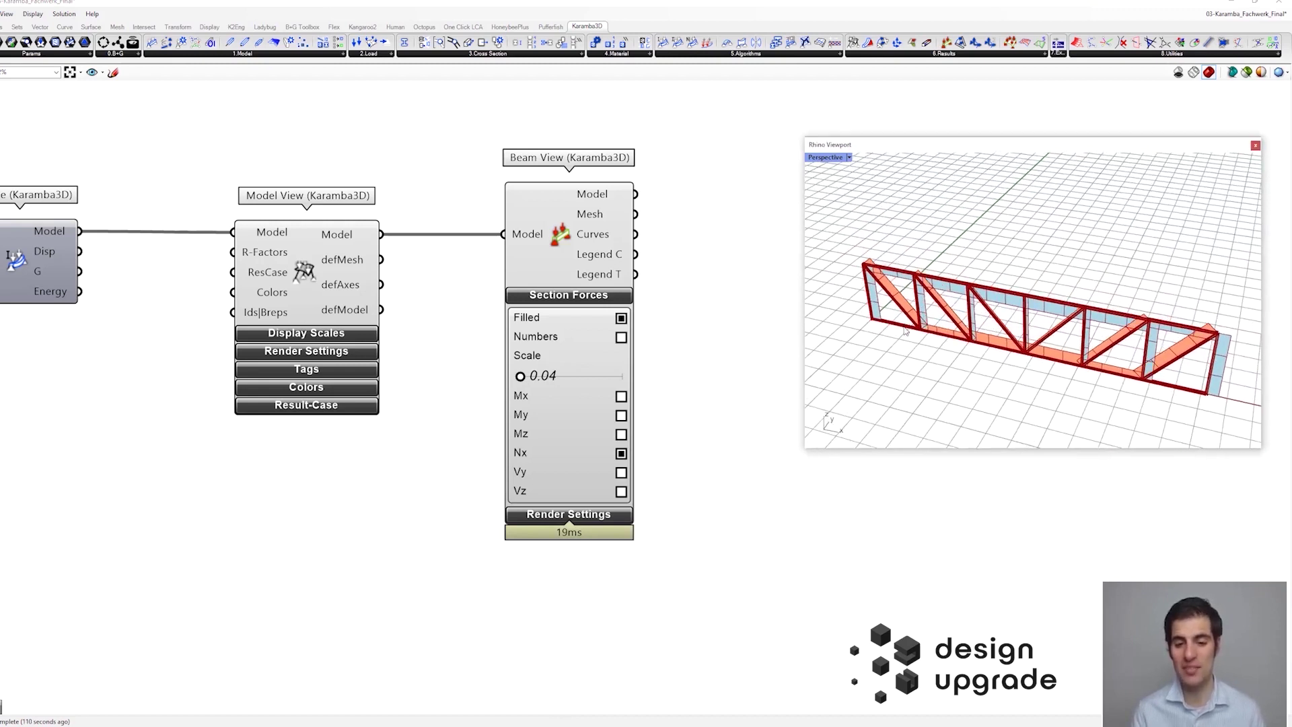
pyautogui.scroll(-4, 144, 319)
pyautogui.moveTo(141, 377); pyautogui.dragTo(498, 353, button='right')
pyautogui.moveTo(235, 414); pyautogui.dragTo(461, 397, button='right')
pyautogui.moveTo(214, 387); pyautogui.dragTo(495, 385, button='right')
pyautogui.moveTo(104, 312); pyautogui.dragTo(363, 387, button='right')
pyautogui.scroll(2, 300, 346)
pyautogui.click(286, 346)
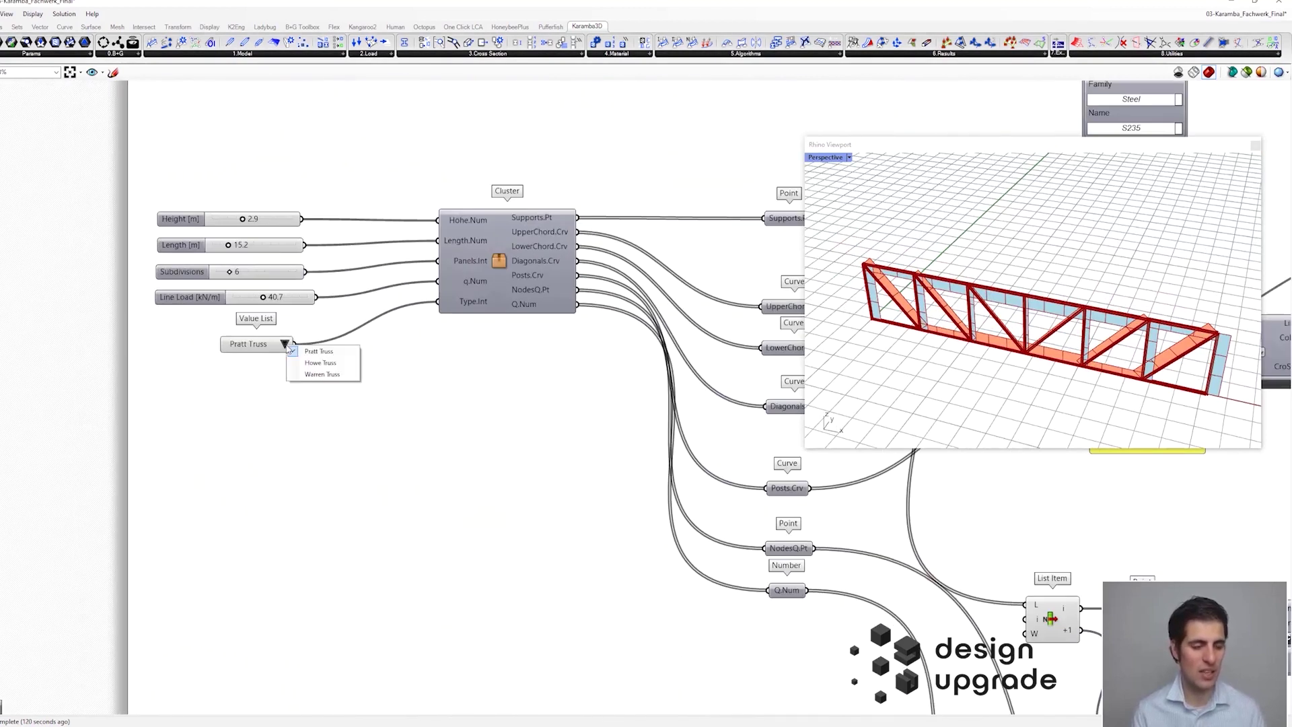
pyautogui.click(316, 363)
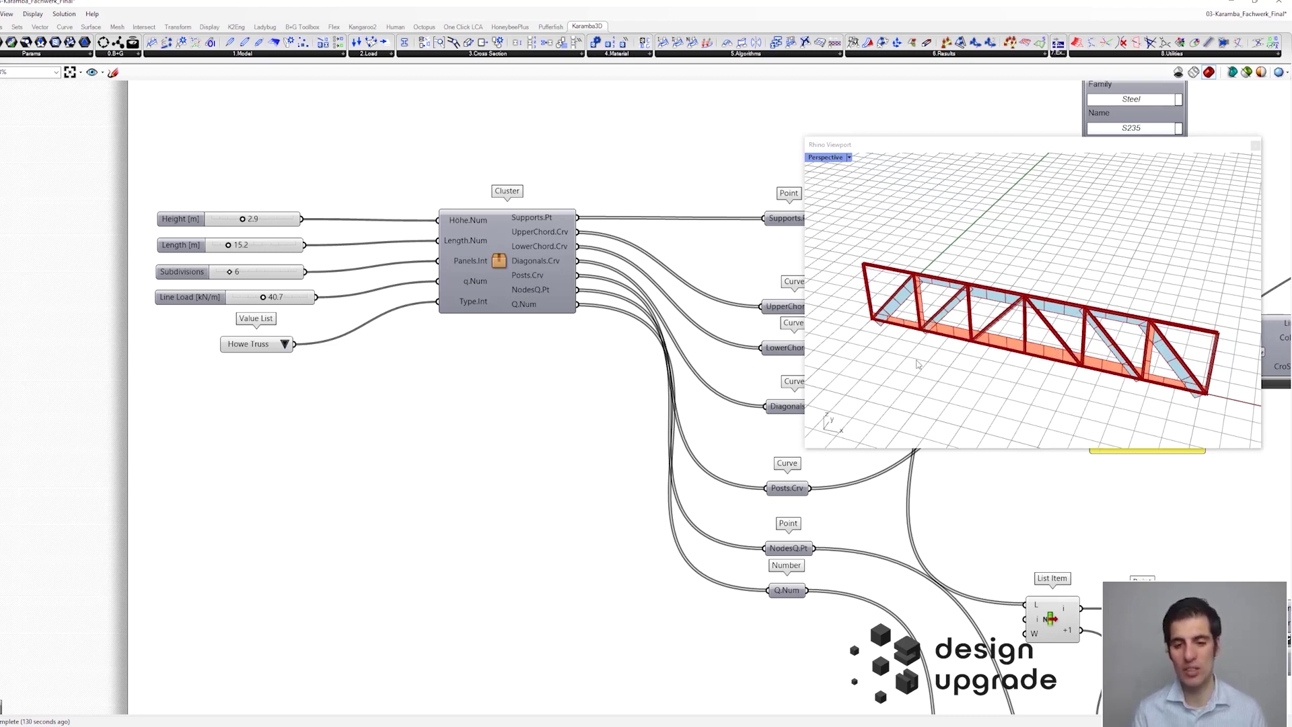
# - Try the Warren Truss type in the value list and return to Howe Truss
pyautogui.click(284, 344)
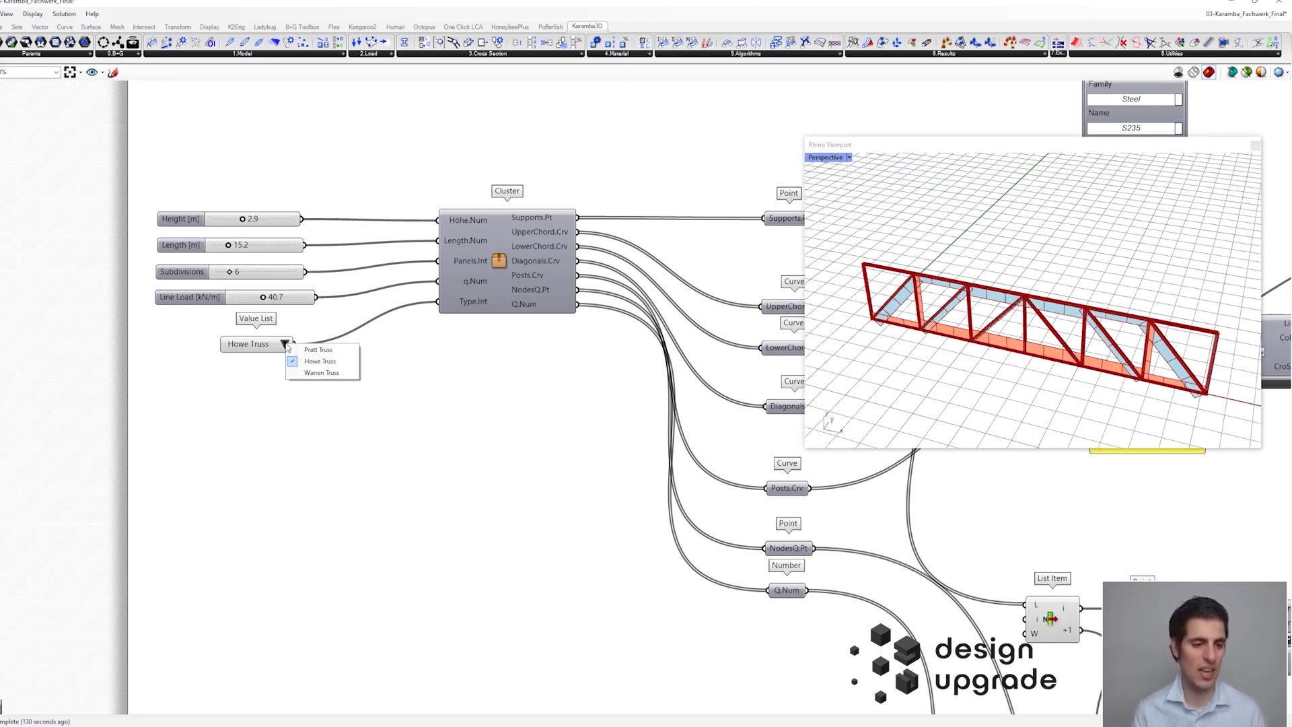
pyautogui.click(319, 373)
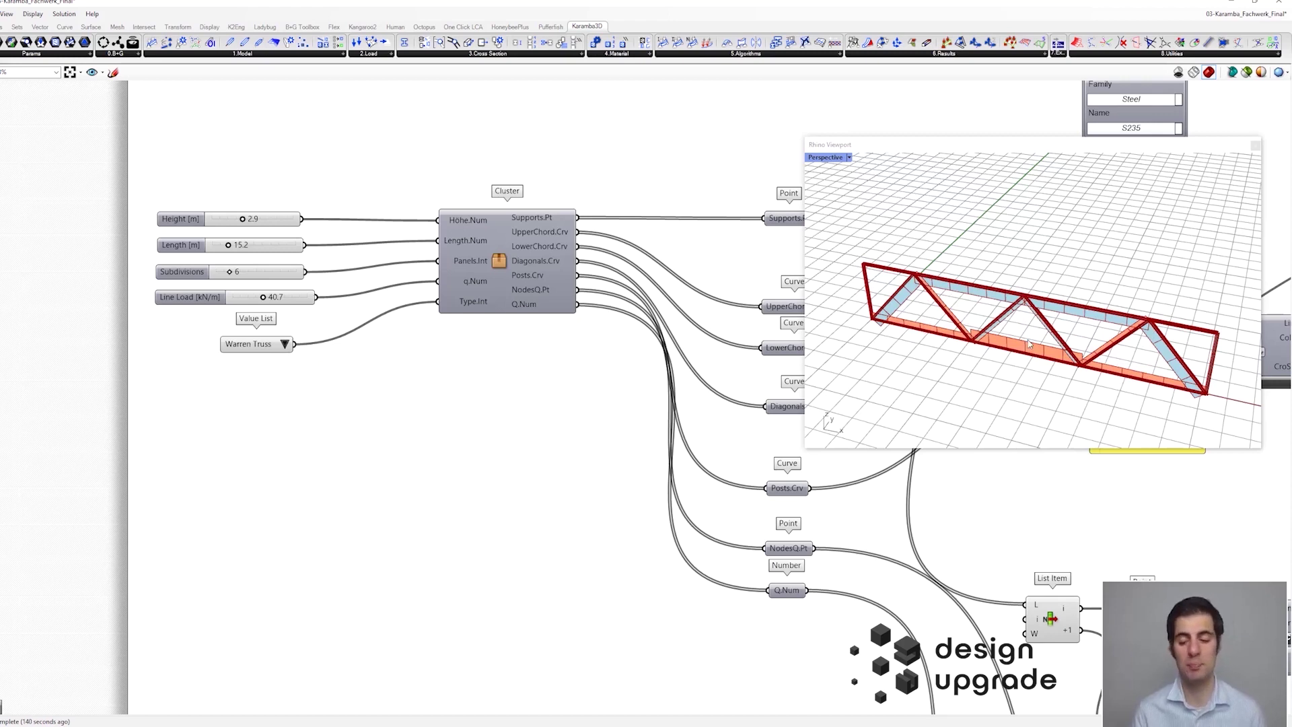
pyautogui.click(284, 344)
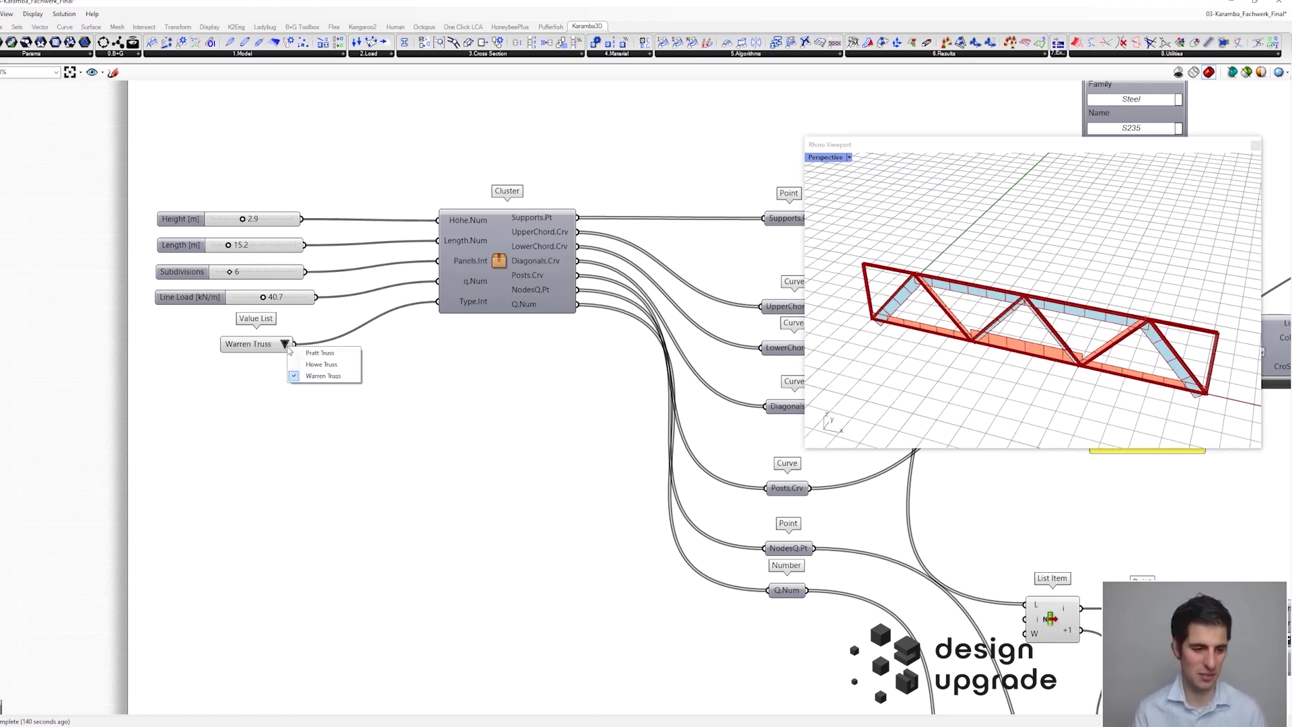
pyautogui.click(315, 367)
# - Set the truss type in the value list back to Pratt Truss
pyautogui.scroll(-1, 418, 374)
pyautogui.scroll(-1, 417, 375)
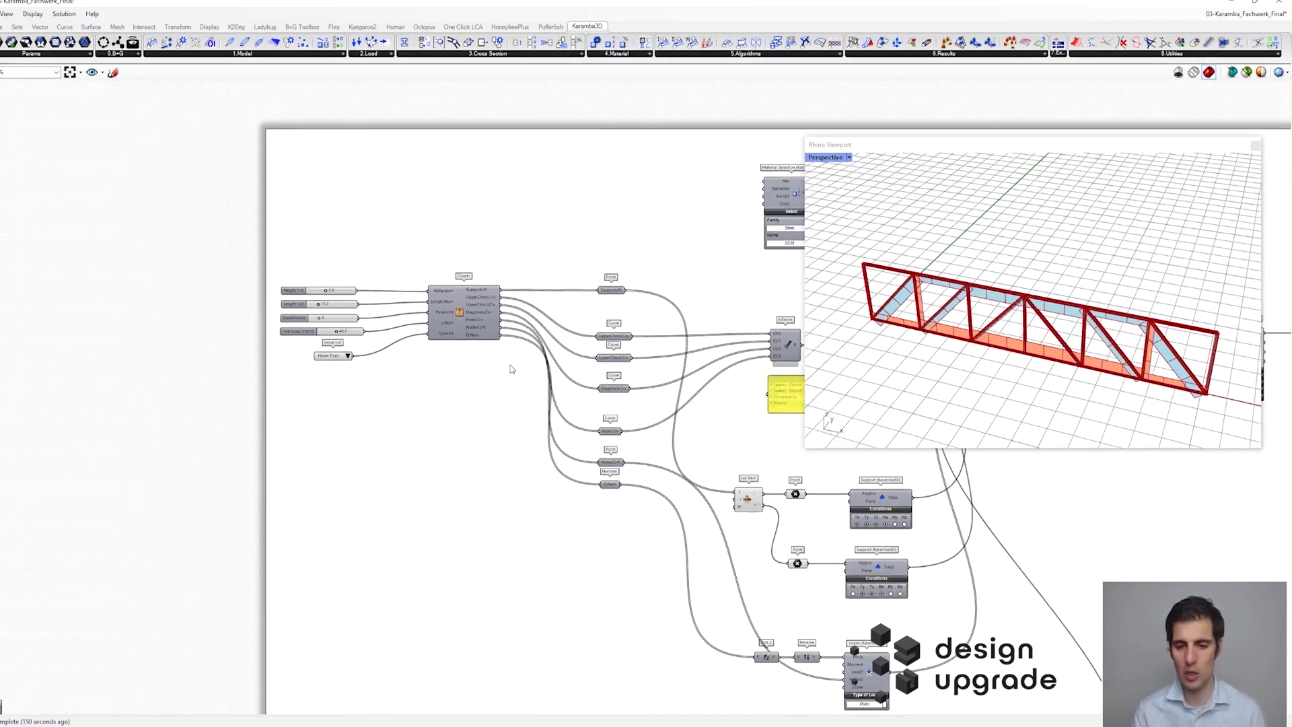
pyautogui.moveTo(669, 252)
pyautogui.mouseDown(button='right')
pyautogui.moveTo(468, 241)
pyautogui.moveTo(656, 236)
pyautogui.mouseUp(button='right')
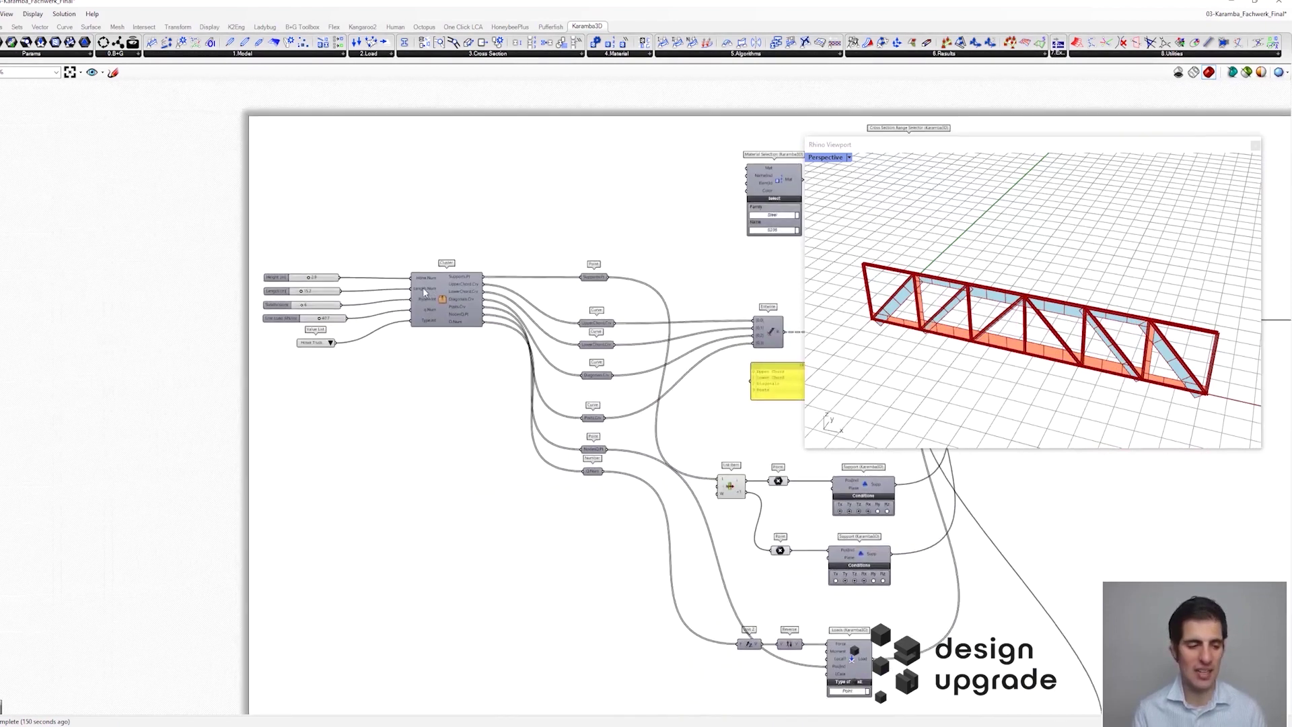
pyautogui.scroll(3, 320, 317)
pyautogui.click(349, 371)
pyautogui.click(381, 378)
# - Turn on the force numbers in Beam View for the Pratt truss's Nx diagram
pyautogui.scroll(-3, 397, 374)
pyautogui.moveTo(657, 317); pyautogui.dragTo(32, 326, button='right')
pyautogui.click(636, 398)
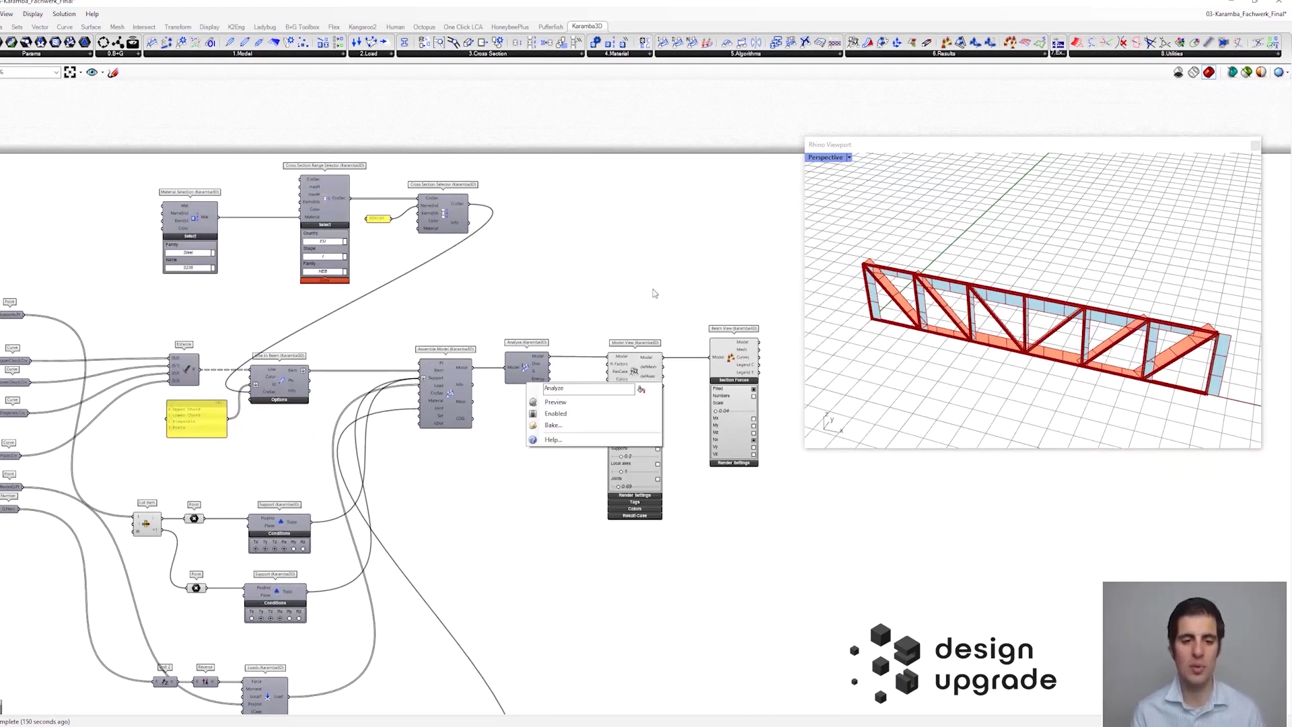
pyautogui.scroll(3, 646, 344)
pyautogui.scroll(2, 652, 342)
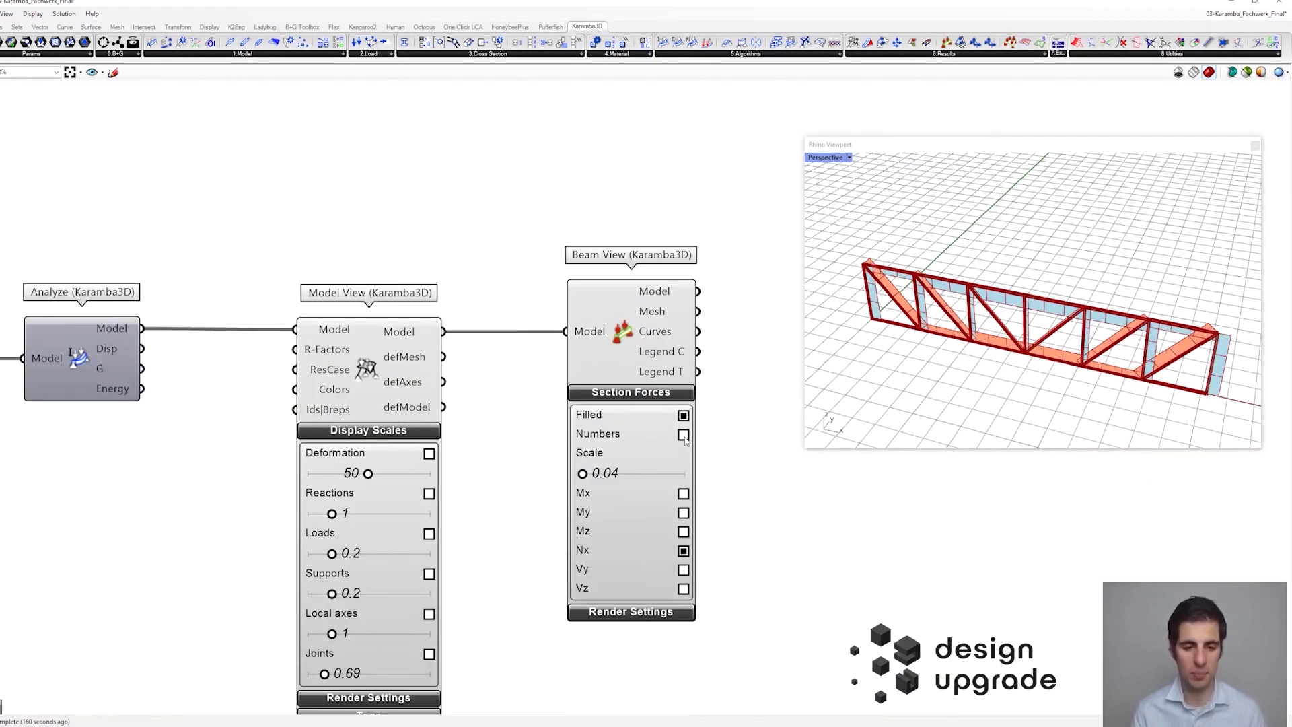
pyautogui.click(683, 435)
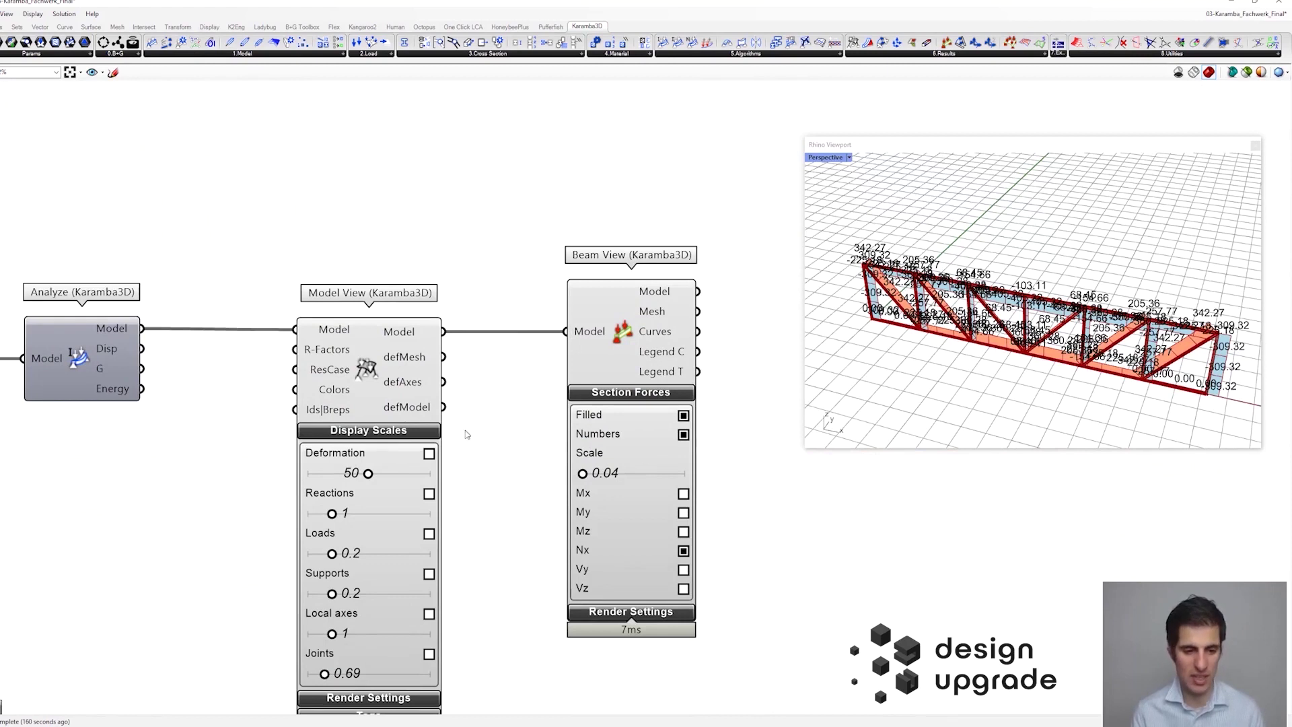
pyautogui.scroll(3, 959, 342)
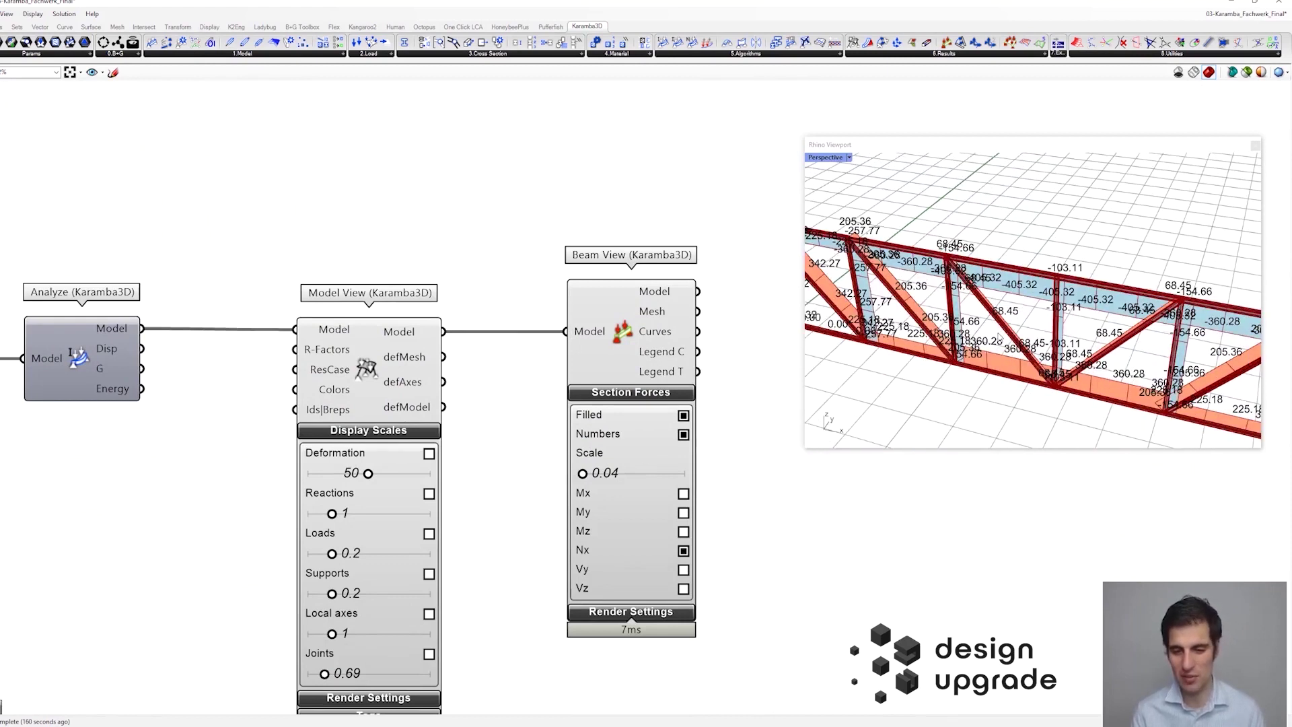
# - Collapse Model View's display scales and set Length/Segment in its render settings to 5 m
pyautogui.moveTo(469, 501); pyautogui.dragTo(475, 295, button='right')
pyautogui.click(432, 228)
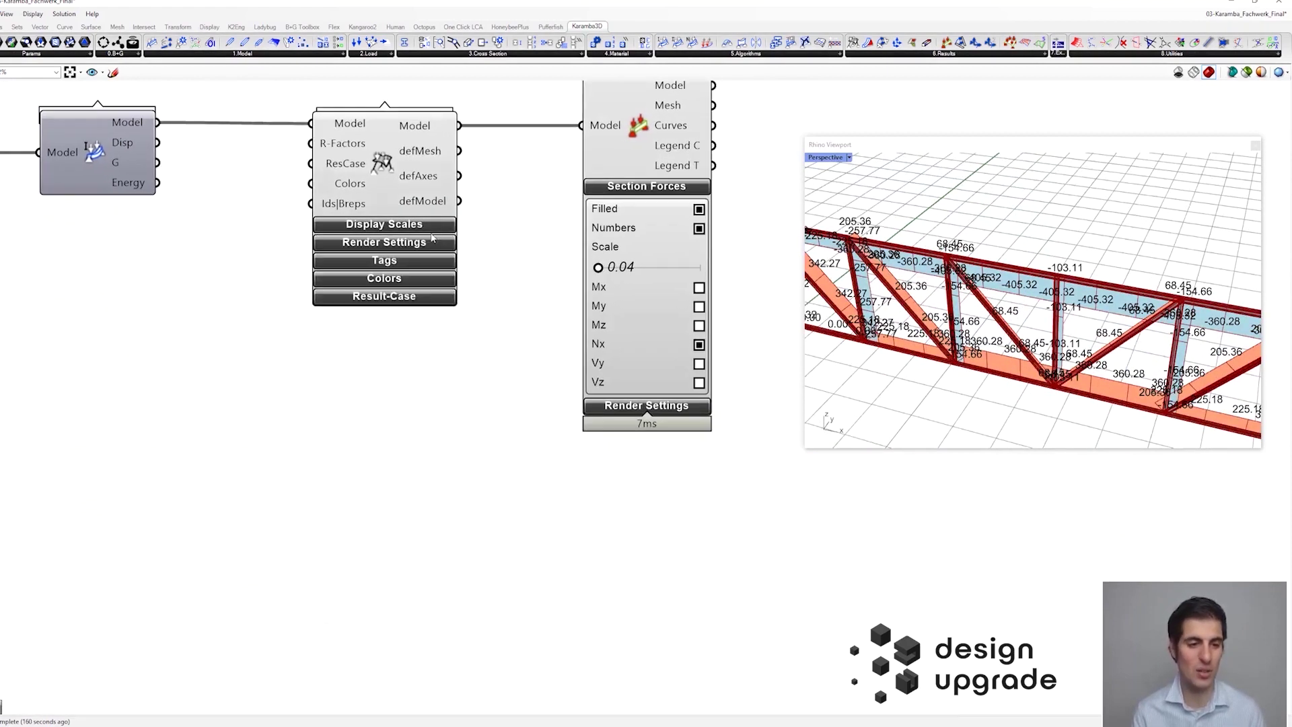
pyautogui.click(420, 245)
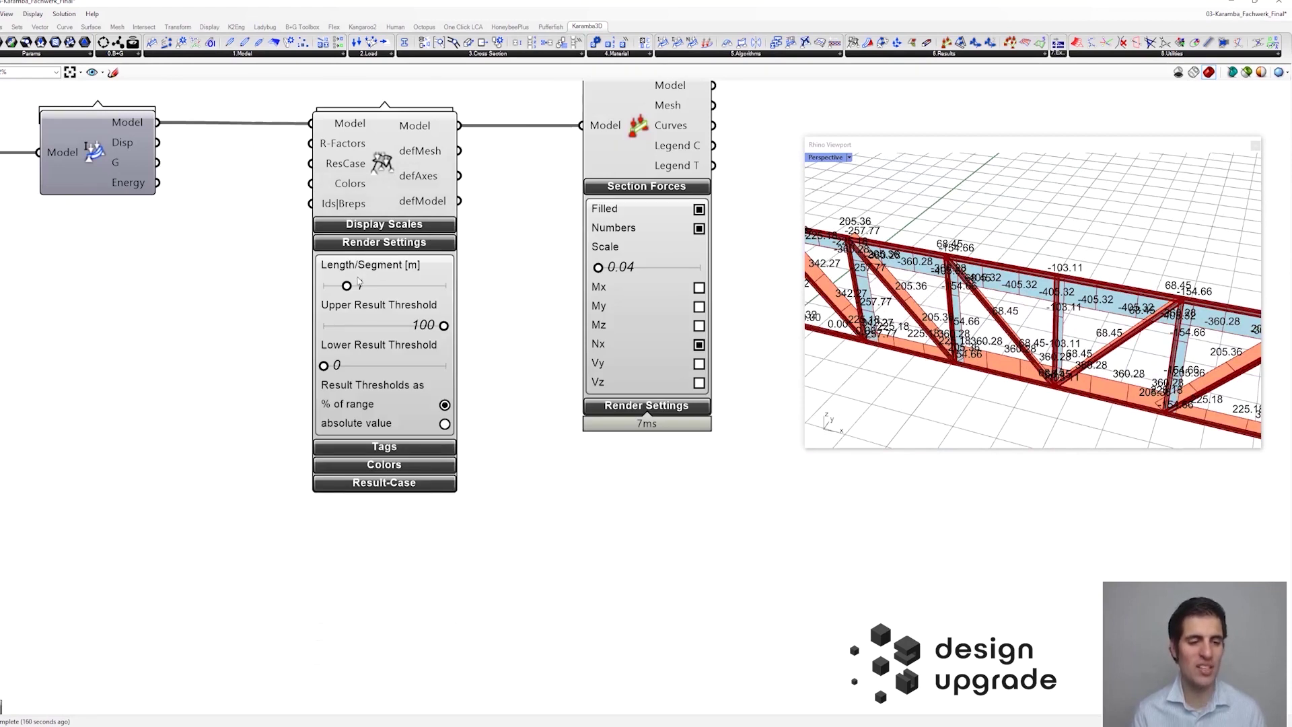
pyautogui.moveTo(303, 282); pyautogui.dragTo(340, 335, button='right')
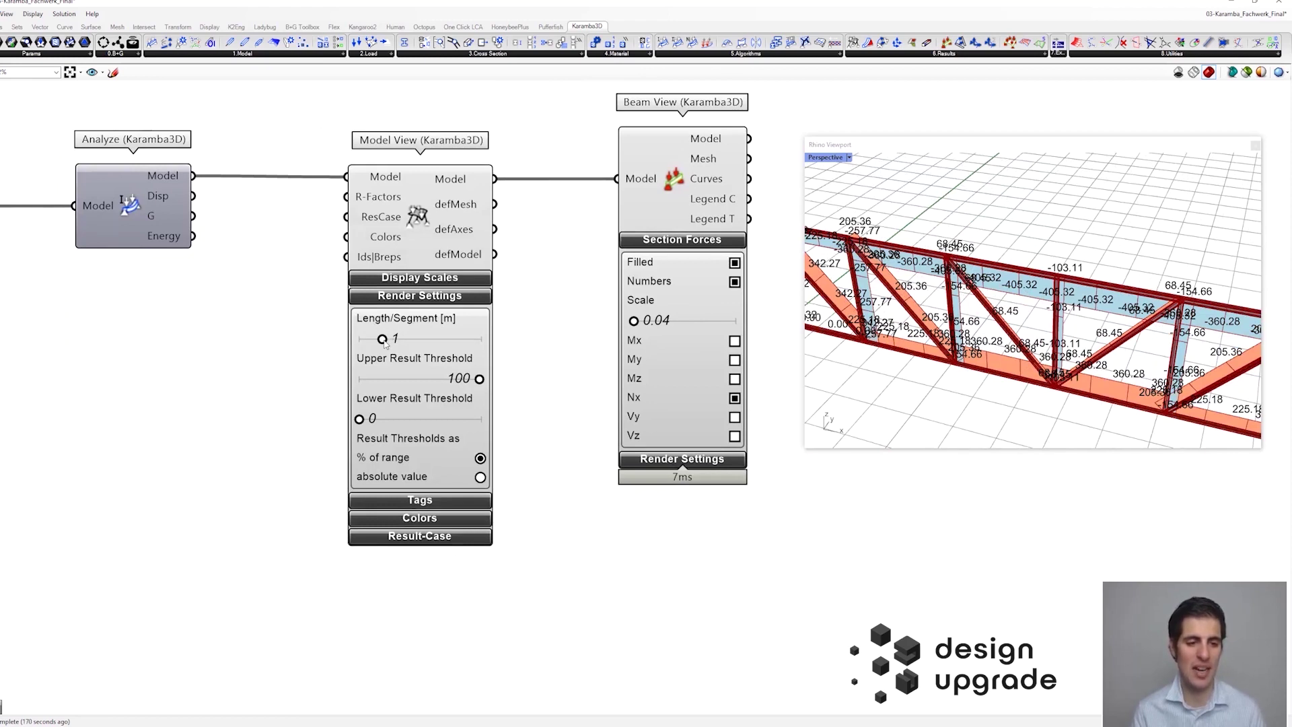
pyautogui.moveTo(384, 342); pyautogui.dragTo(500, 349)
pyautogui.scroll(3, 1019, 342)
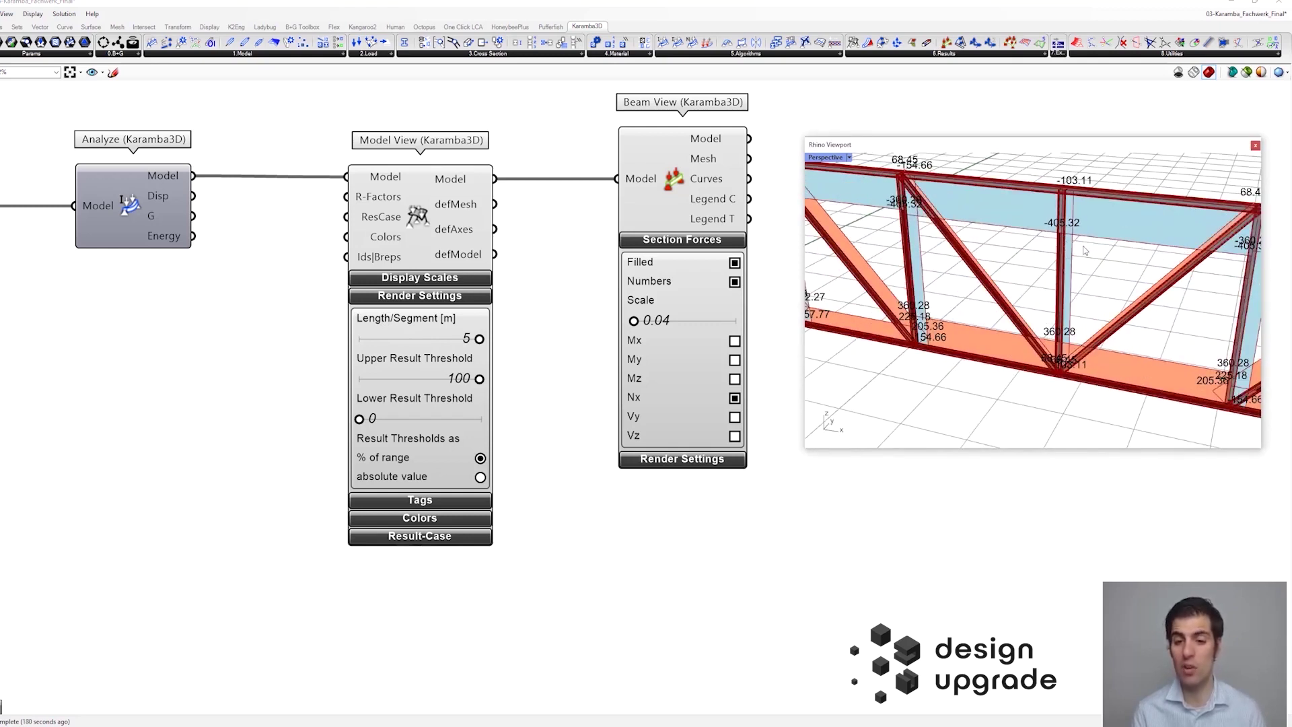
pyautogui.moveTo(1066, 243); pyautogui.dragTo(1077, 247, button='right')
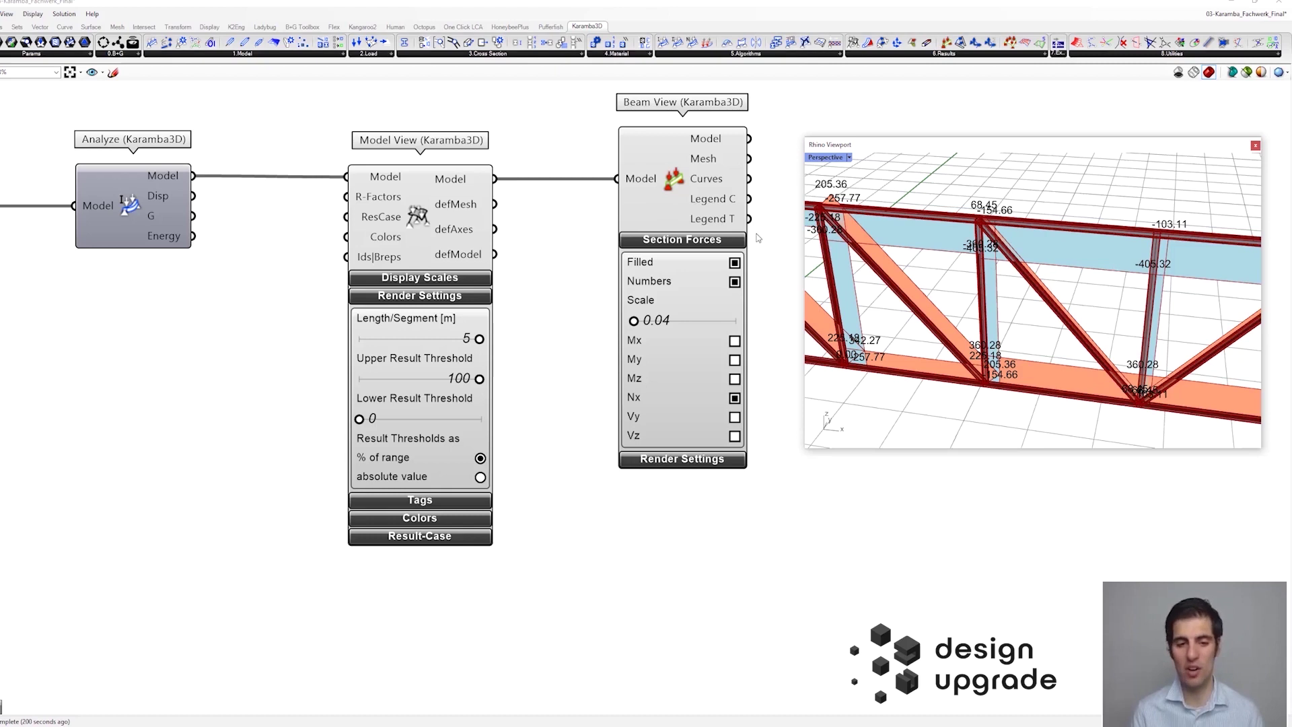
# - Place a Beam Forces component above Model View and connect the Analyze component's Model output to its Model input
pyautogui.scroll(-2, 757, 237)
pyautogui.moveTo(766, 198); pyautogui.dragTo(604, 334, button='right')
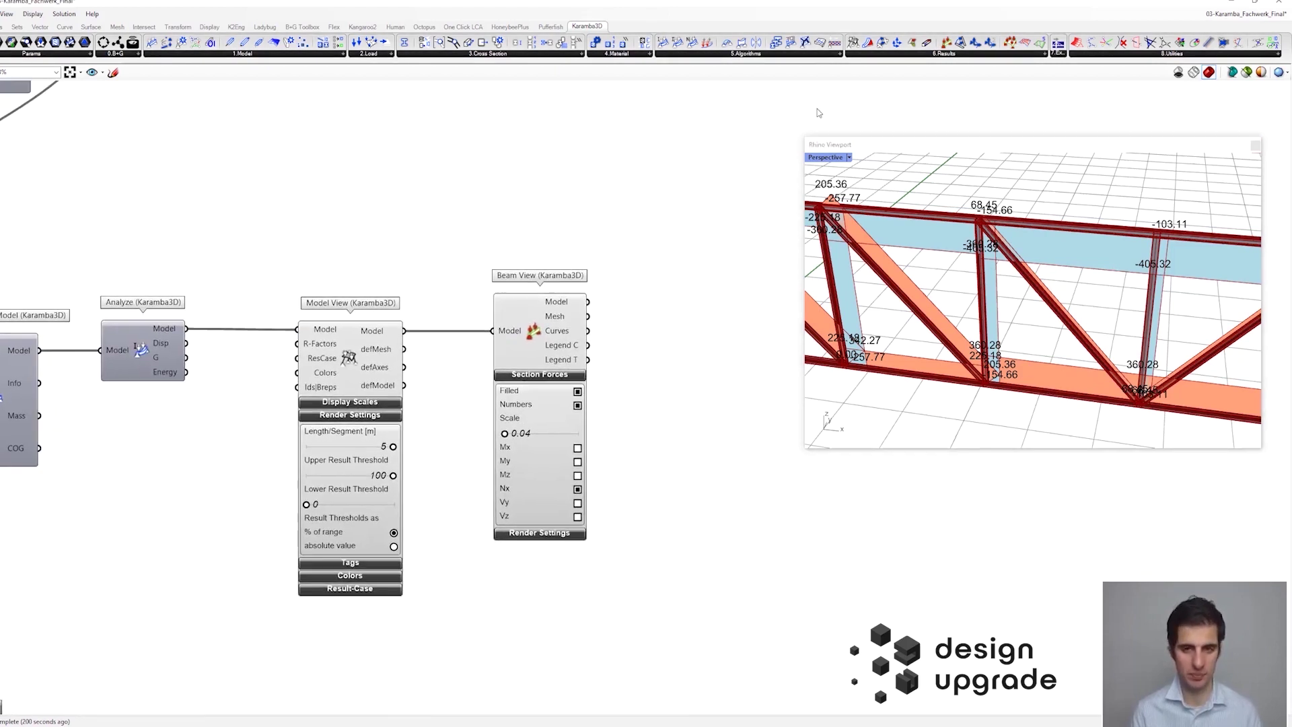
pyautogui.click(909, 55)
pyautogui.moveTo(942, 144); pyautogui.dragTo(927, 290)
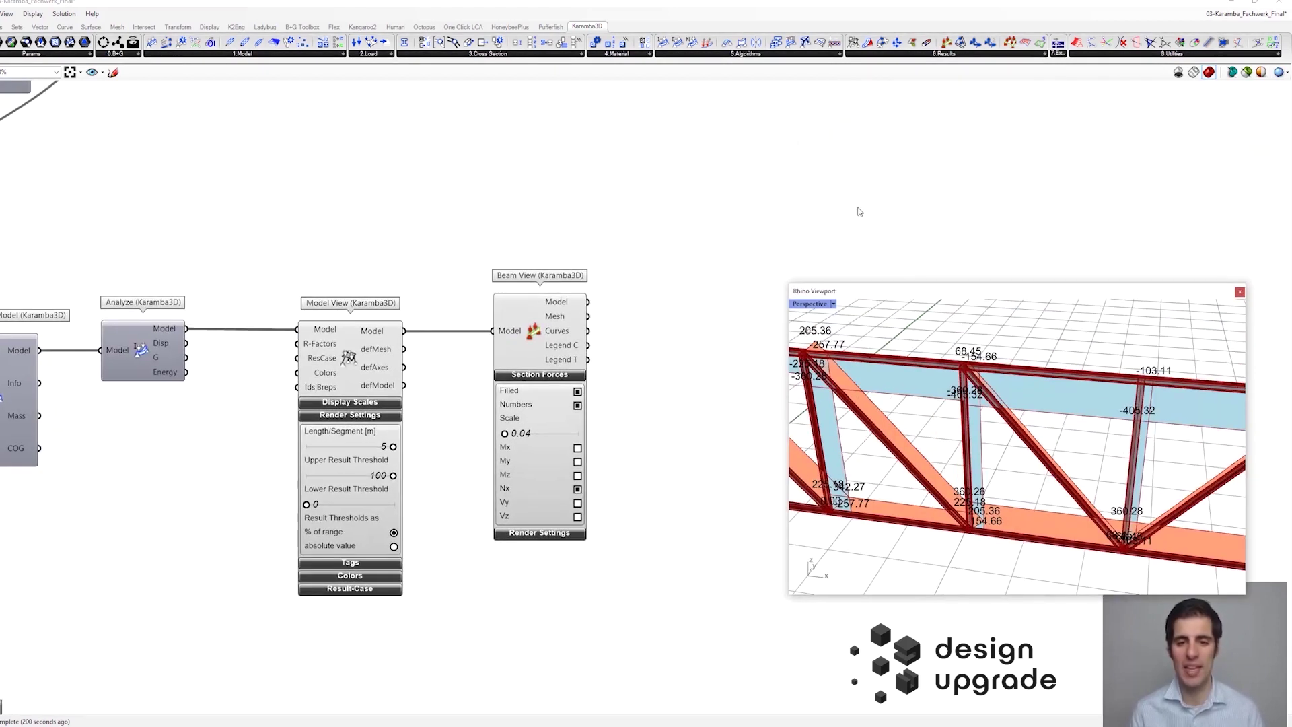
pyautogui.click(915, 54)
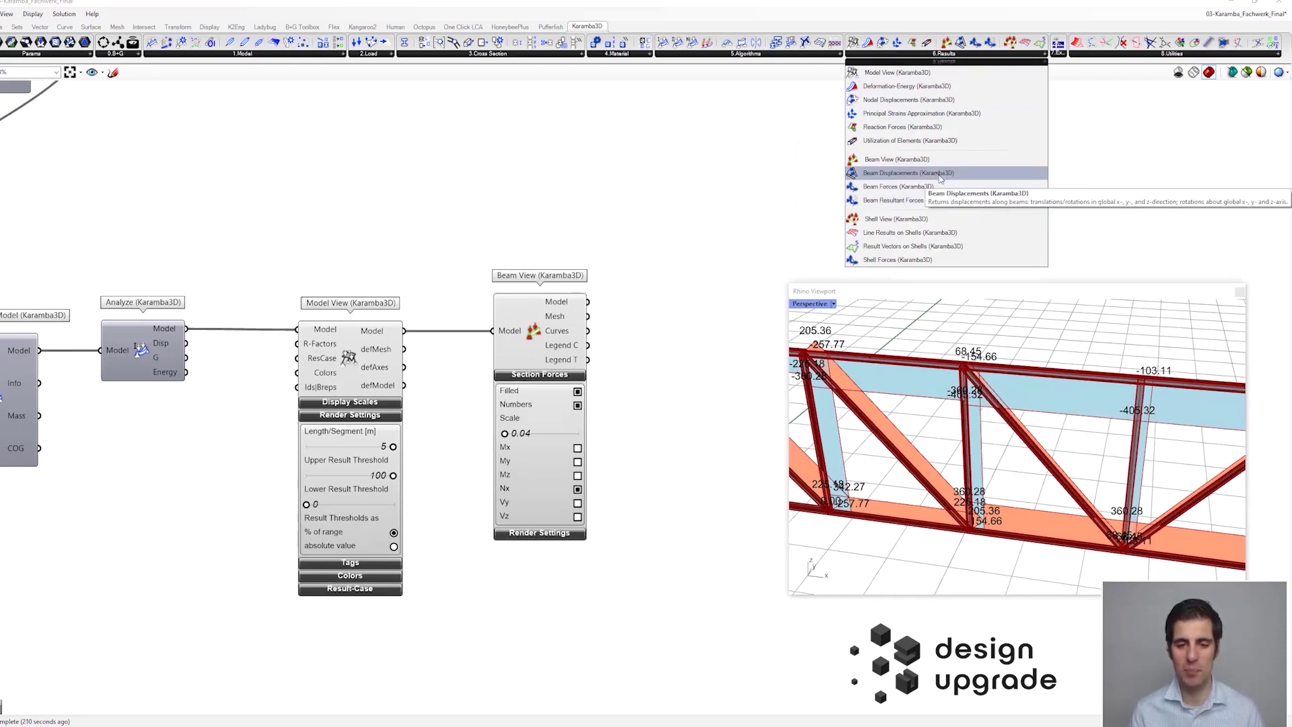
pyautogui.moveTo(940, 177); pyautogui.dragTo(450, 143)
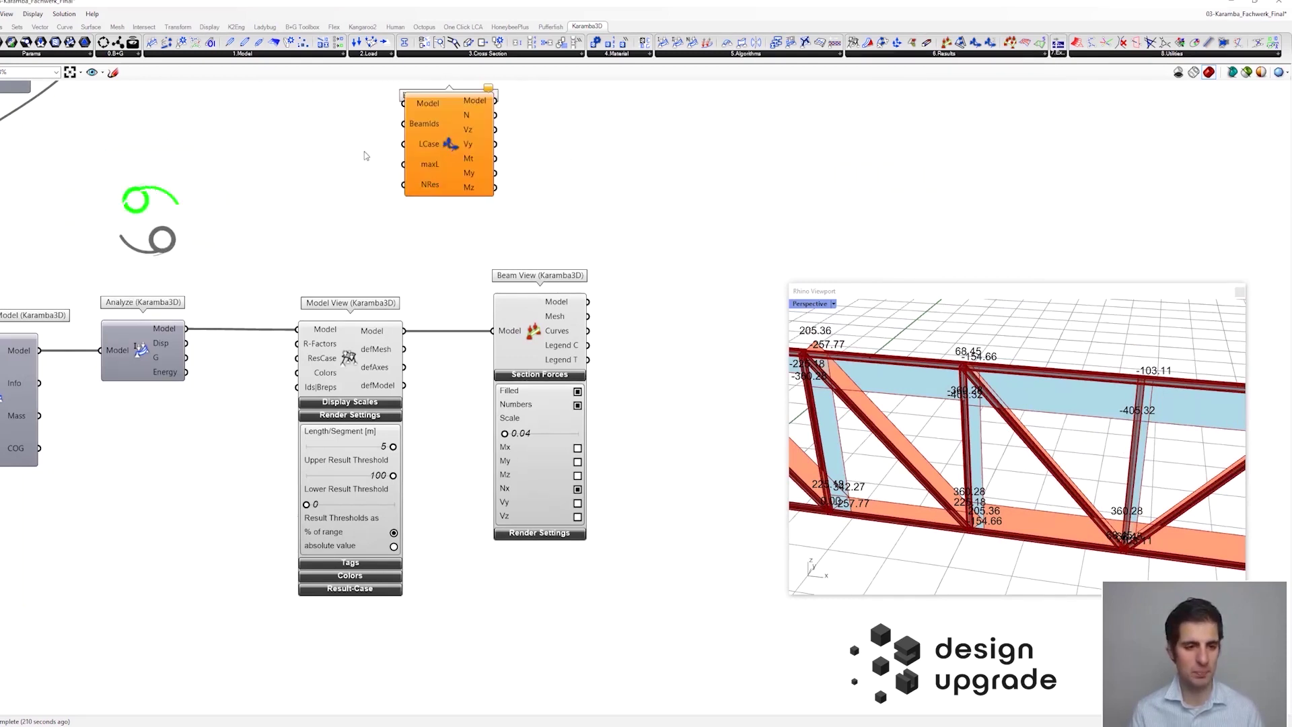
pyautogui.moveTo(365, 155); pyautogui.dragTo(412, 214, button='right')
pyautogui.moveTo(232, 387); pyautogui.dragTo(521, 151)
# - Place a panel beside Beam Forces and connect the component's N output to it
pyautogui.doubleClick(617, 137)
pyautogui.write('"')
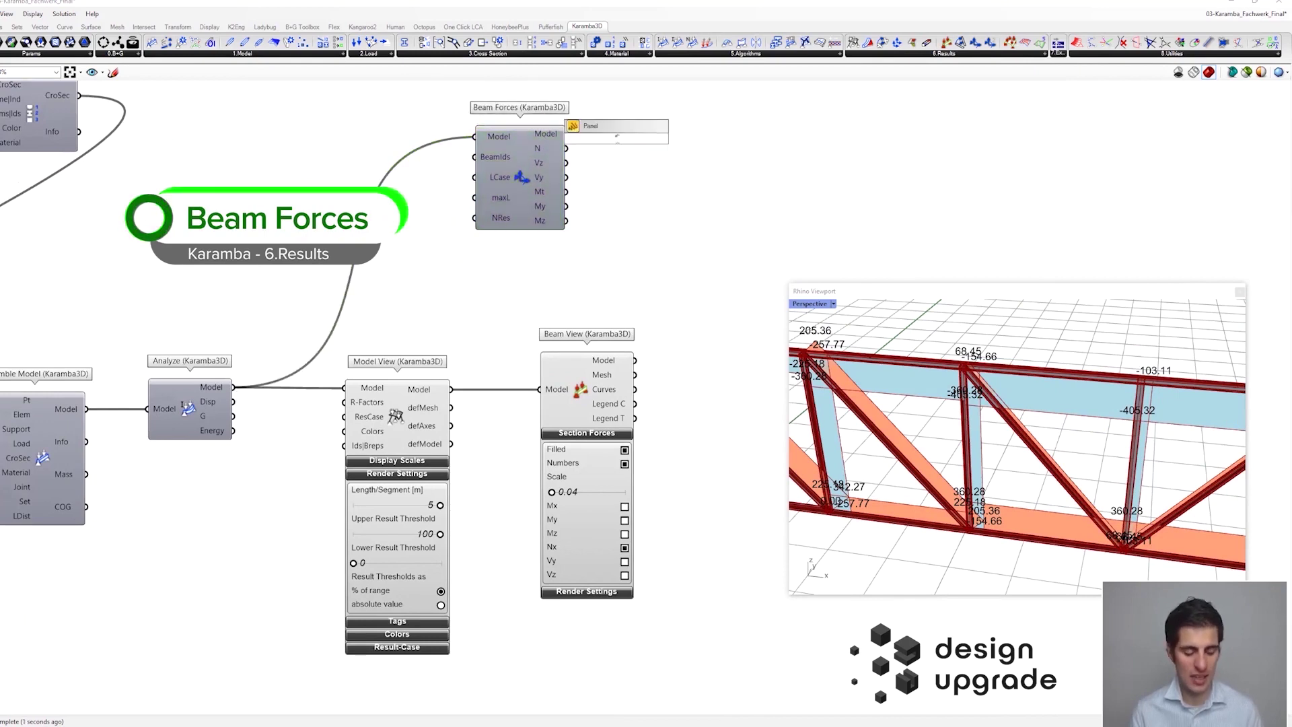
pyautogui.press('Return')
pyautogui.moveTo(600, 158); pyautogui.dragTo(648, 164)
pyautogui.moveTo(566, 148); pyautogui.dragTo(604, 145)
pyautogui.moveTo(655, 148); pyautogui.dragTo(680, 151)
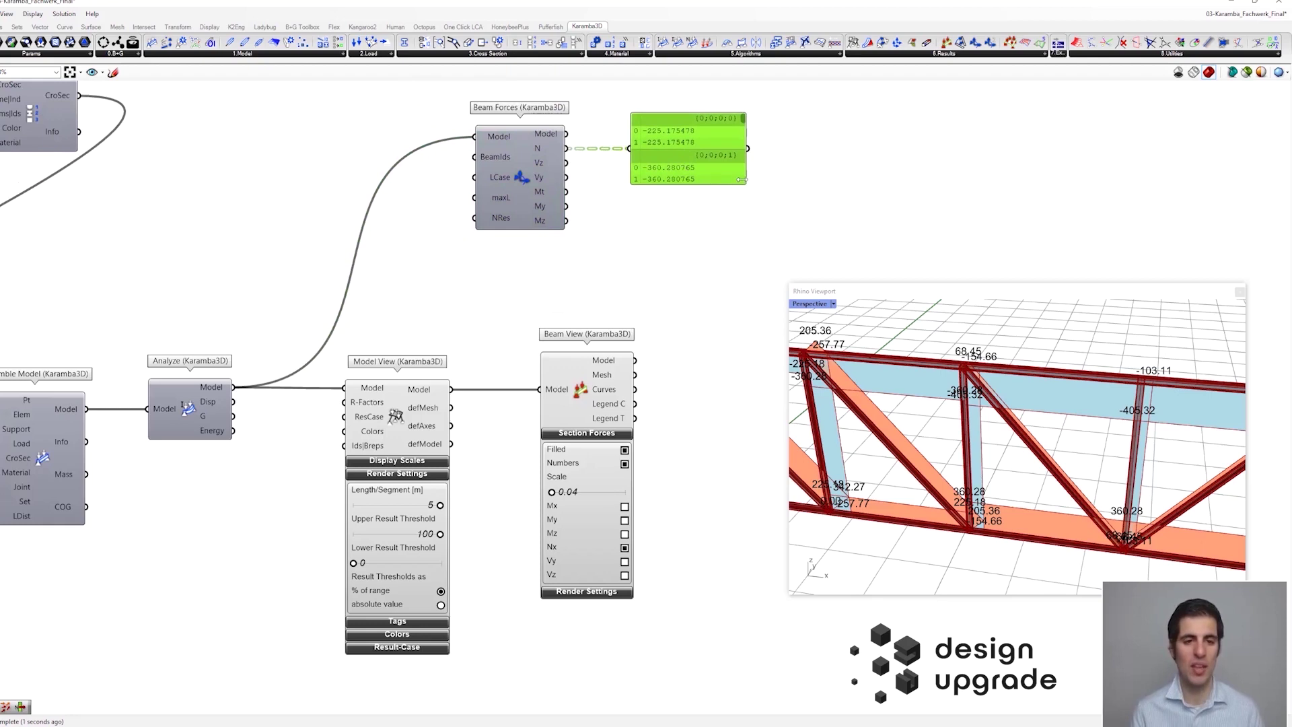
# - Enlarge the panel and position it beside Beam Forces so more of the beam normal forces can be read
pyautogui.moveTo(741, 182); pyautogui.dragTo(741, 296)
pyautogui.moveTo(721, 246); pyautogui.dragTo(742, 191)
pyautogui.moveTo(625, 174); pyautogui.dragTo(596, 241, button='right')
pyautogui.moveTo(663, 221); pyautogui.dragTo(686, 210)
pyautogui.moveTo(686, 210); pyautogui.dragTo(639, 191, button='right')
pyautogui.moveTo(634, 207); pyautogui.dragTo(650, 214)
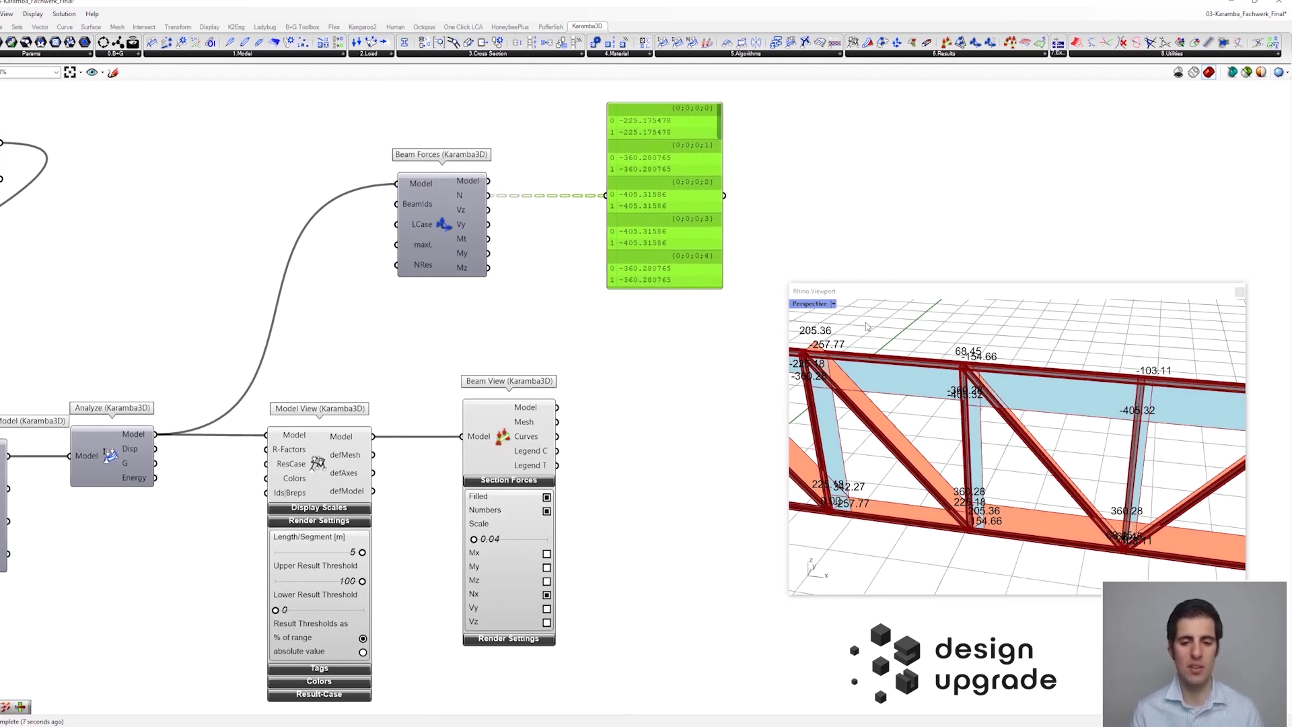
pyautogui.doubleClick(578, 278)
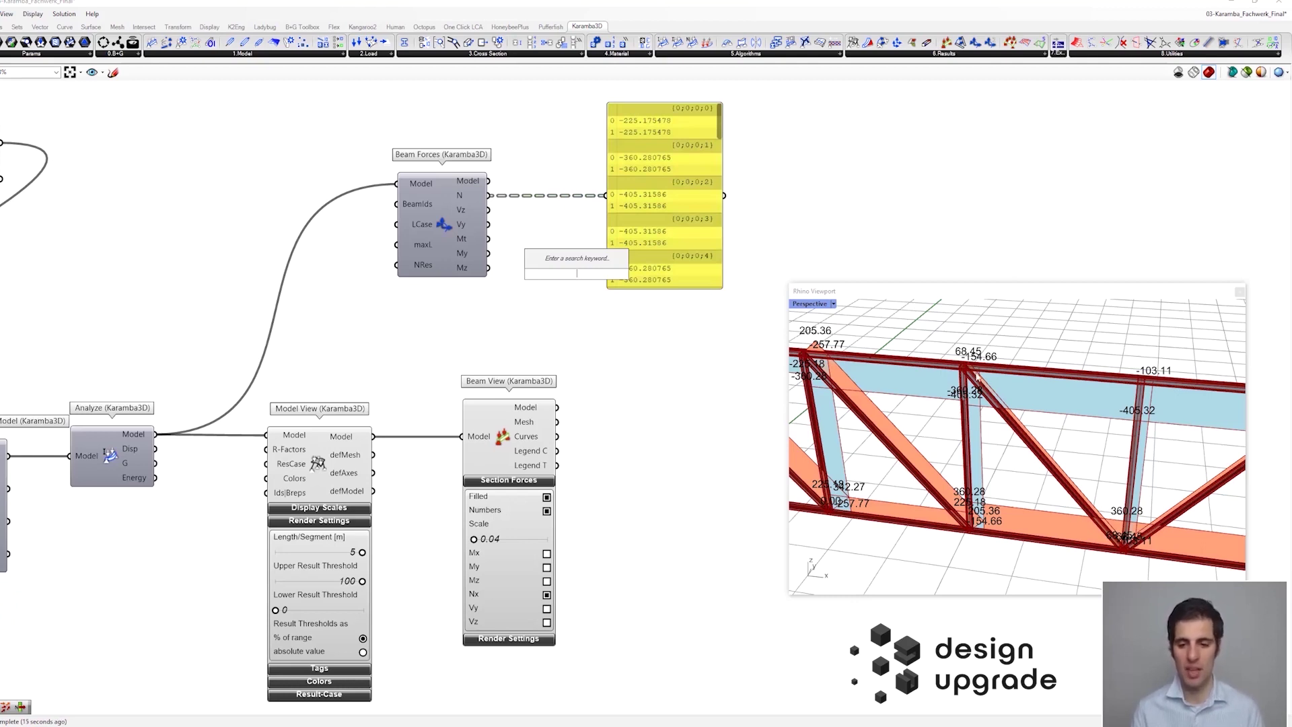
pyautogui.doubleClick(603, 323)
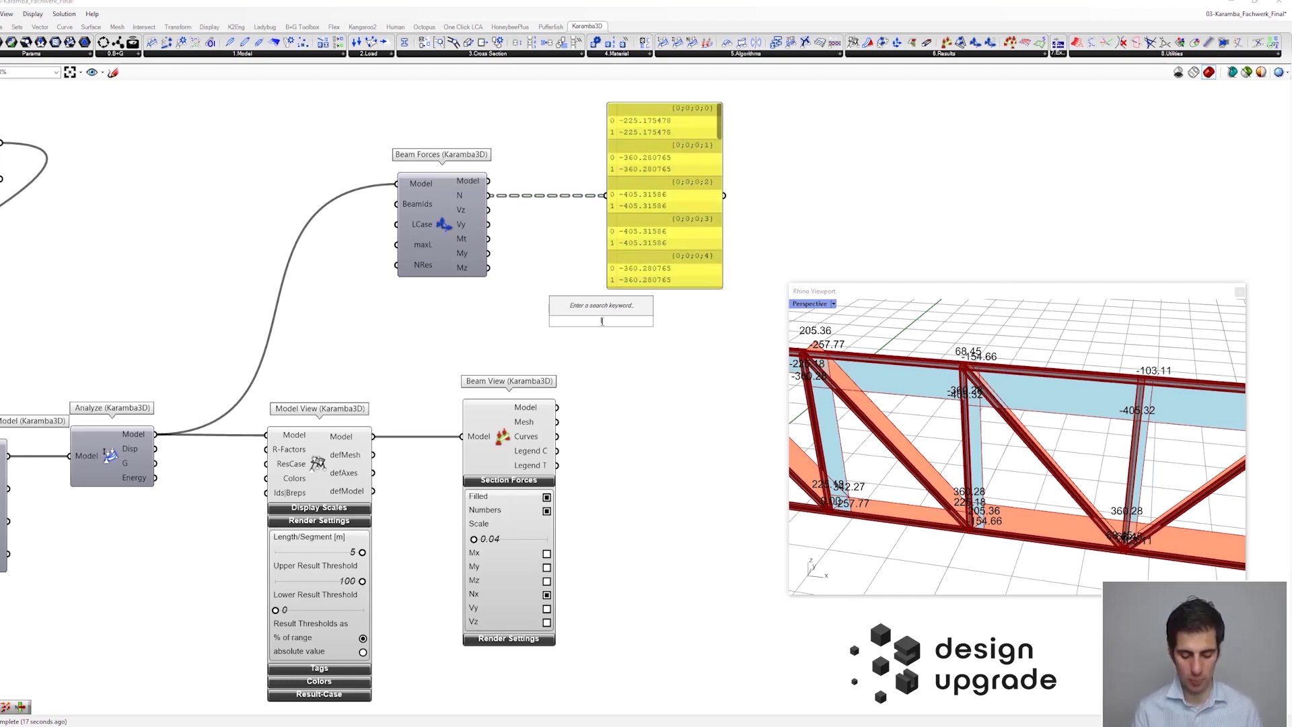
pyautogui.write('liost')
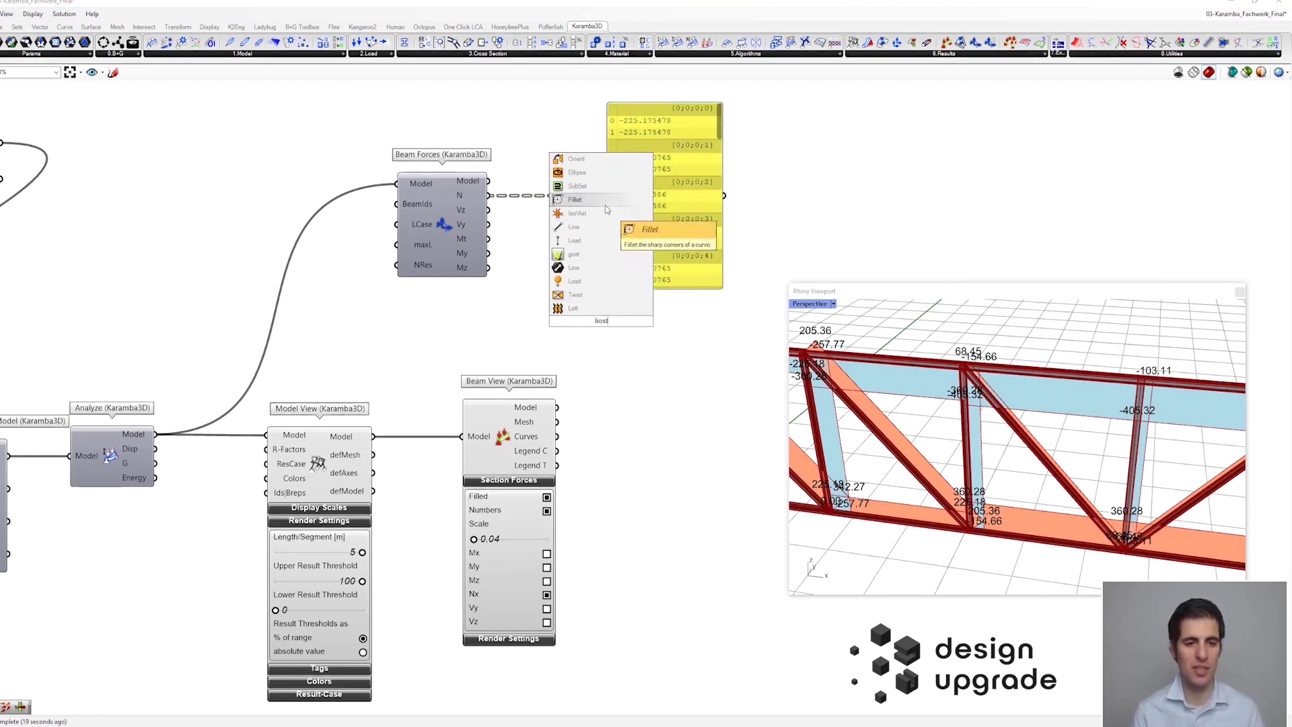
# - Add an Average component and wire it between Beam Forces' N output and the panel
pyautogui.doubleClick(529, 290)
pyautogui.write('aver')
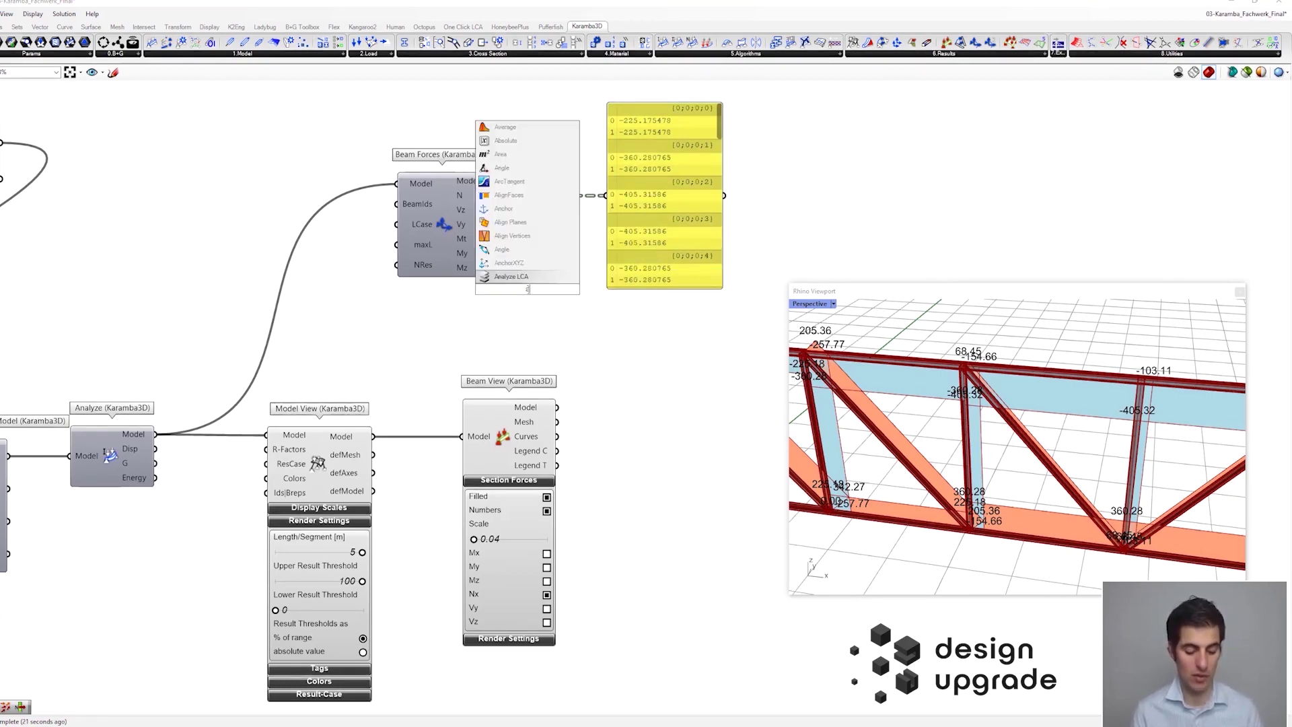
pyautogui.click(529, 275)
pyautogui.moveTo(528, 288); pyautogui.dragTo(603, 199)
pyautogui.moveTo(549, 234); pyautogui.dragTo(557, 196)
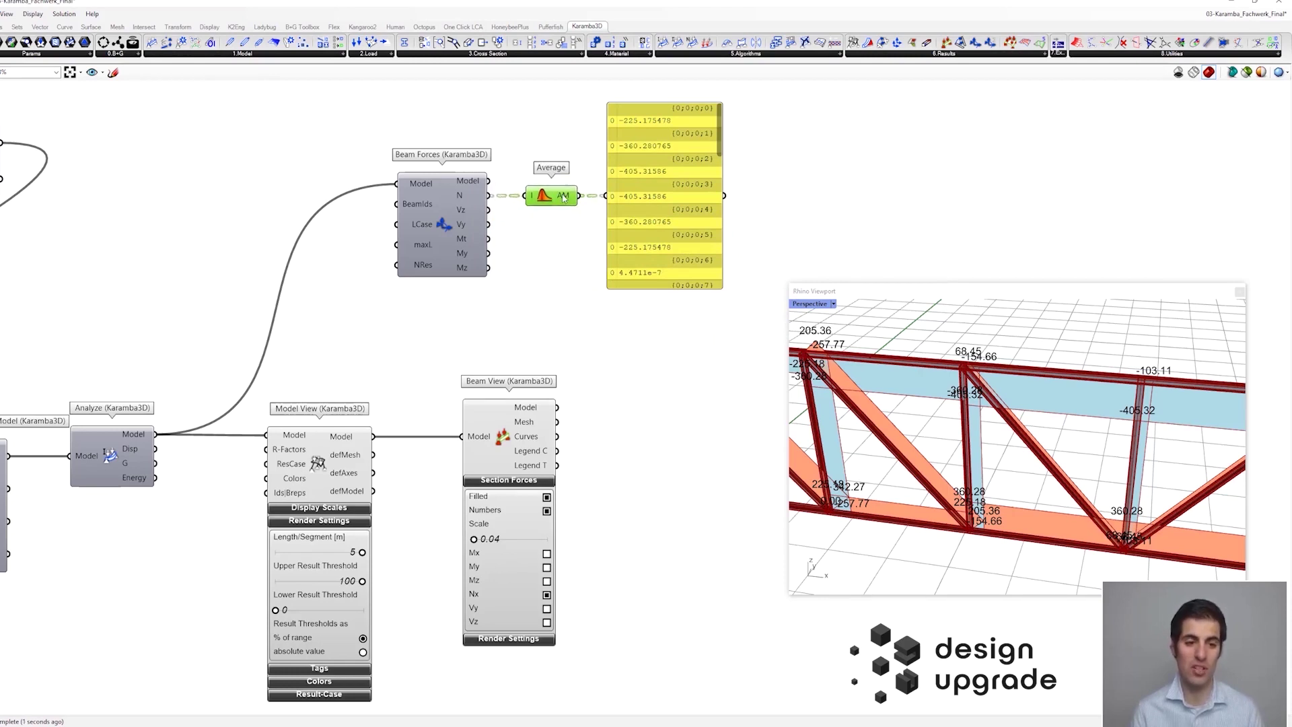
# - Delete the panel and flatten the Average component's AM output
pyautogui.moveTo(675, 194); pyautogui.dragTo(727, 194)
pyautogui.press('Delete')
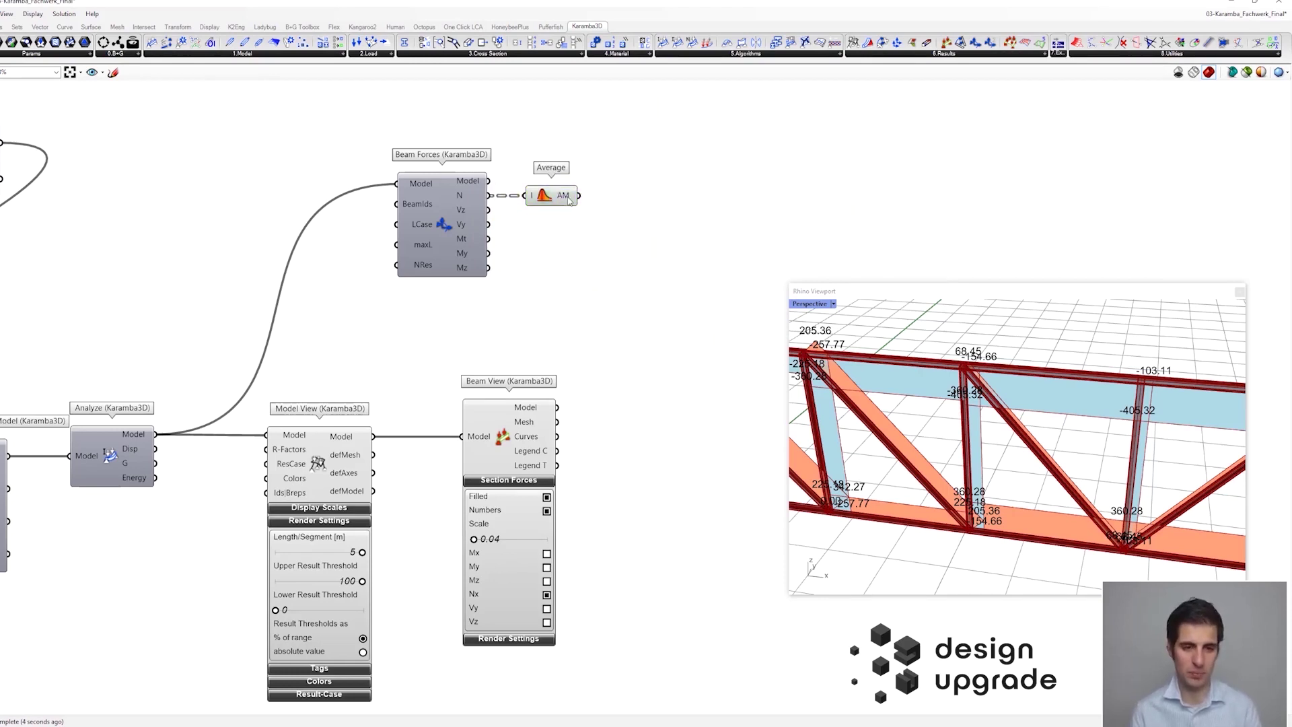
pyautogui.rightClick(571, 201)
pyautogui.click(612, 234)
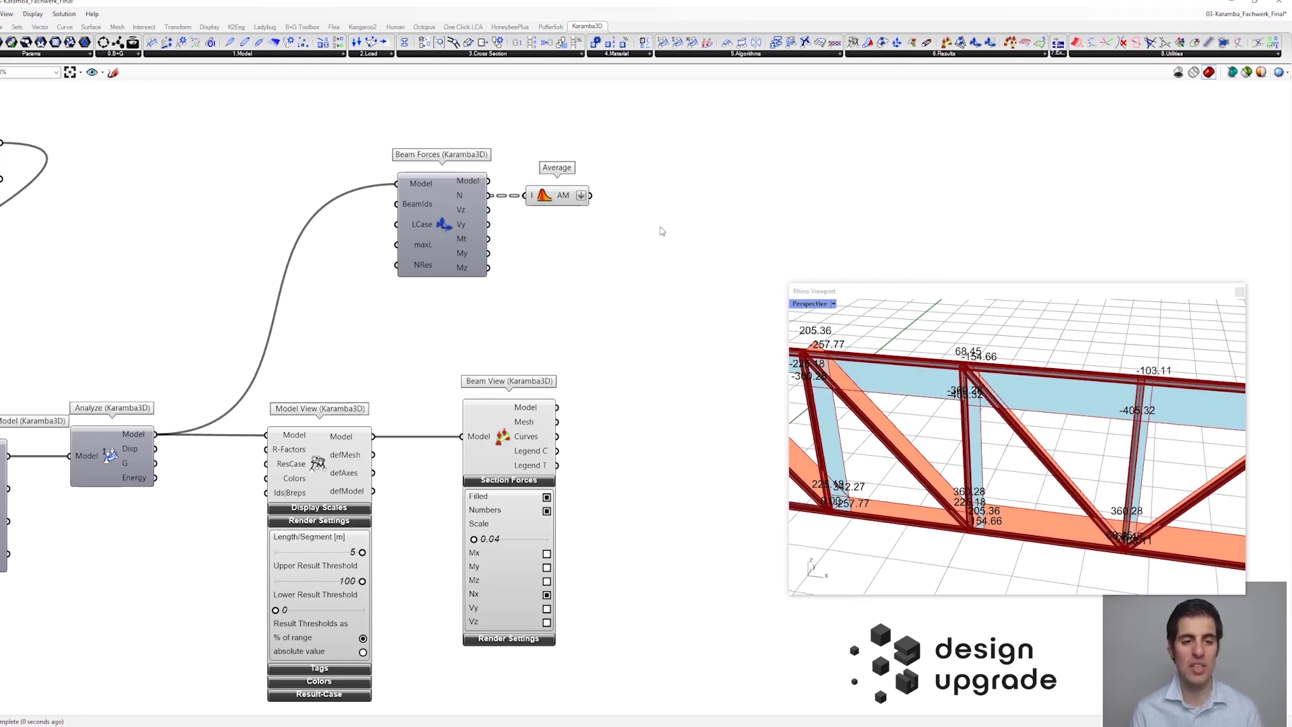
# - Place a Text Tag 3D component and connect Average's AM output to its T input
pyautogui.moveTo(633, 387); pyautogui.dragTo(544, 352, button='right')
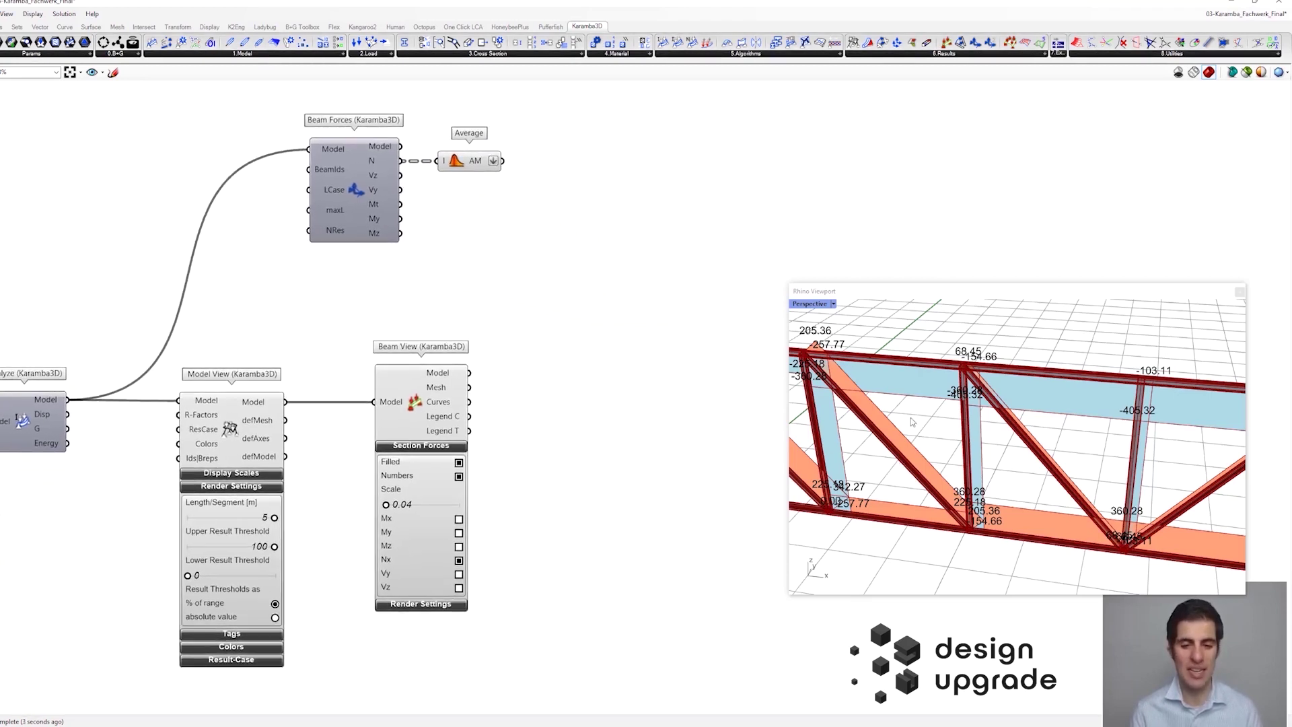
pyautogui.doubleClick(652, 273)
pyautogui.write('text')
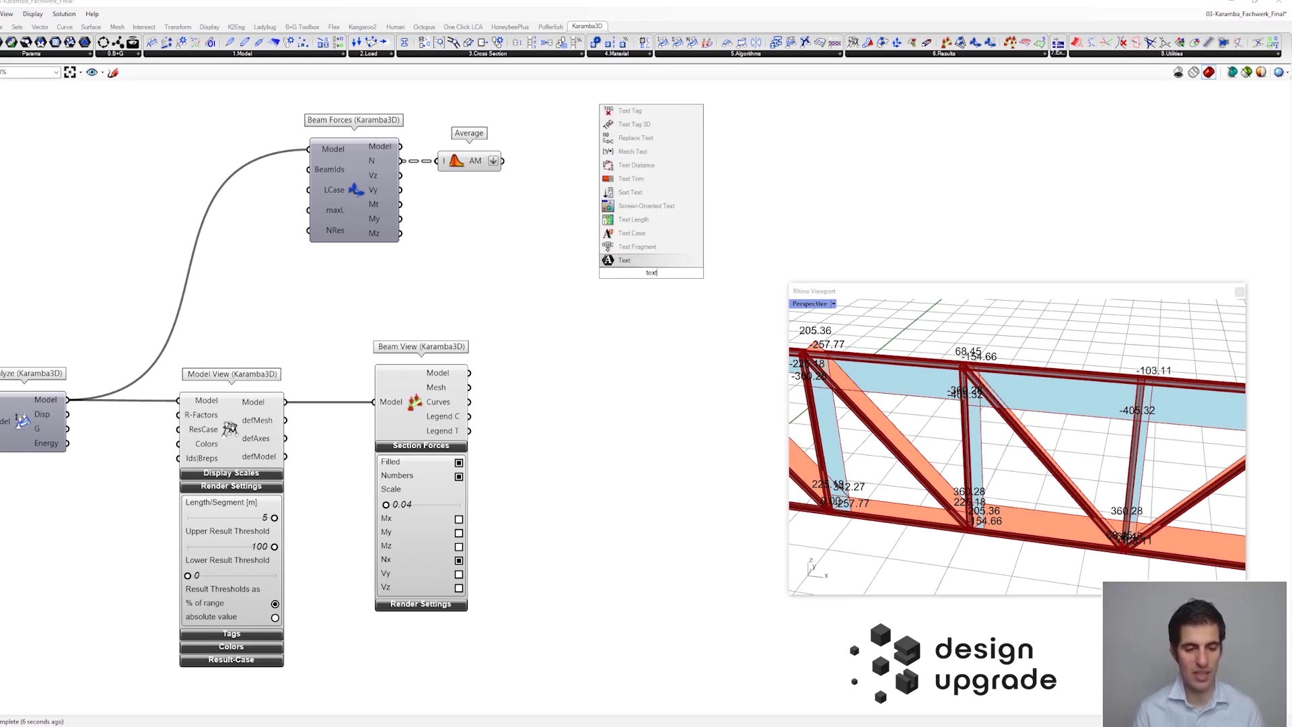
pyautogui.click(669, 125)
pyautogui.click(669, 126)
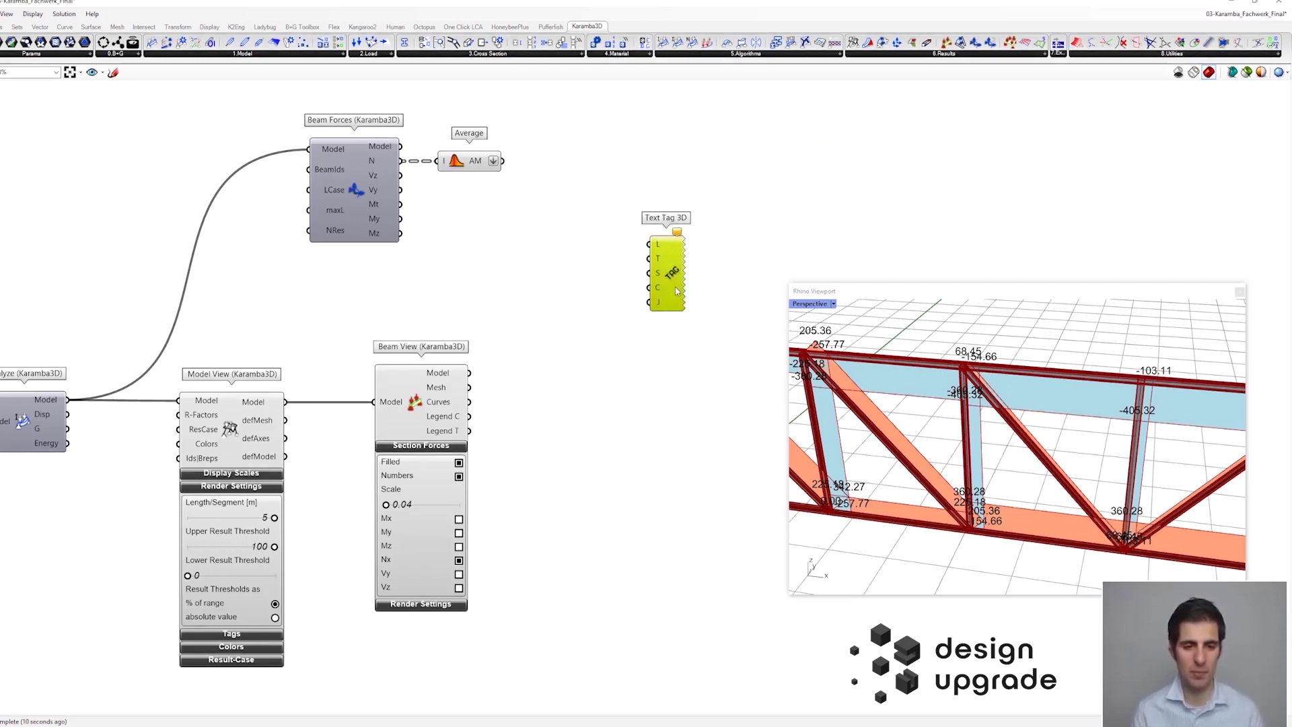
pyautogui.scroll(1, 656, 270)
pyautogui.moveTo(663, 263)
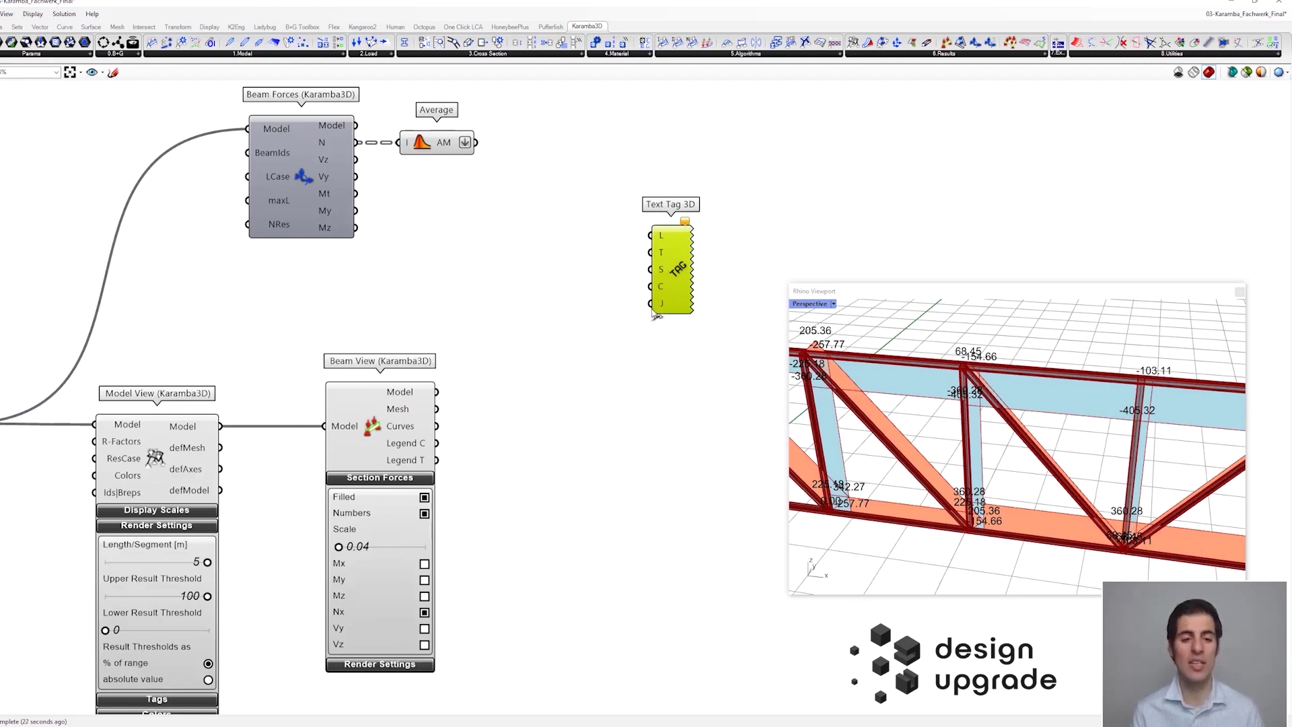
pyautogui.moveTo(475, 142); pyautogui.dragTo(661, 253)
pyautogui.moveTo(664, 258)
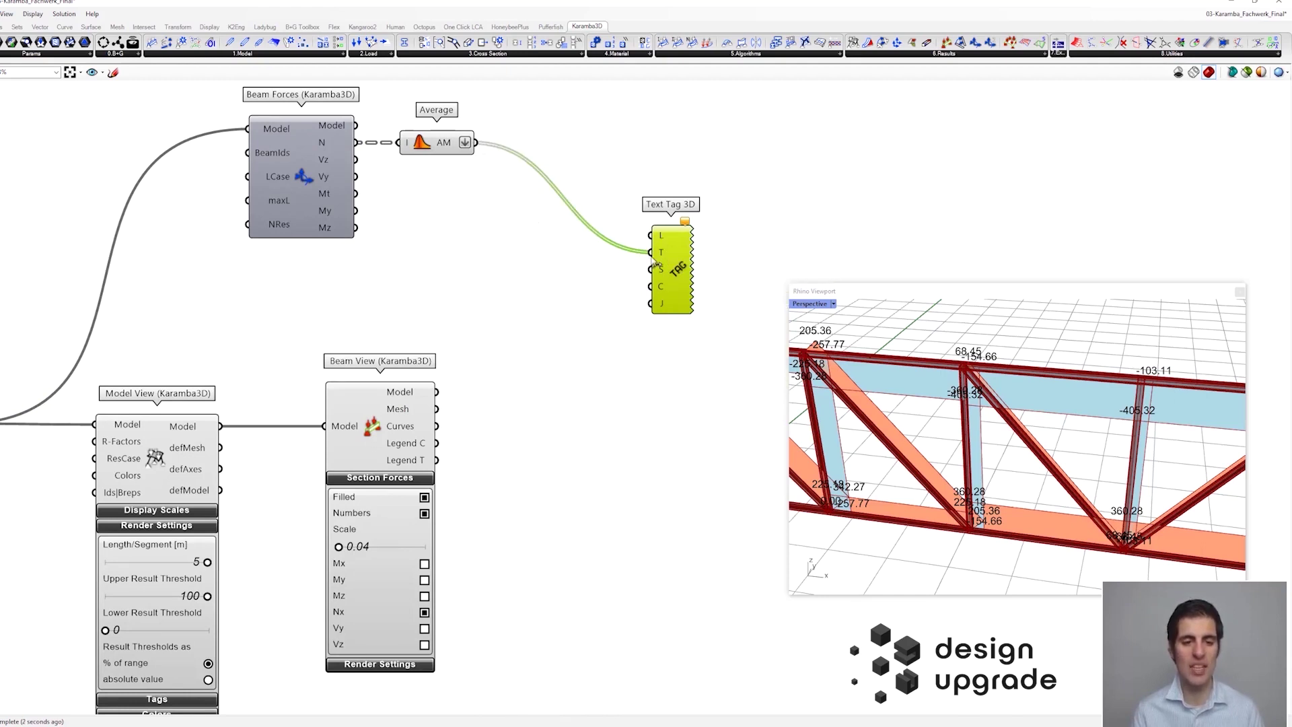
# - Place an XZ Plane component below Text Tag 3D
pyautogui.click(595, 349)
pyautogui.doubleClick(595, 349)
pyautogui.write('xz')
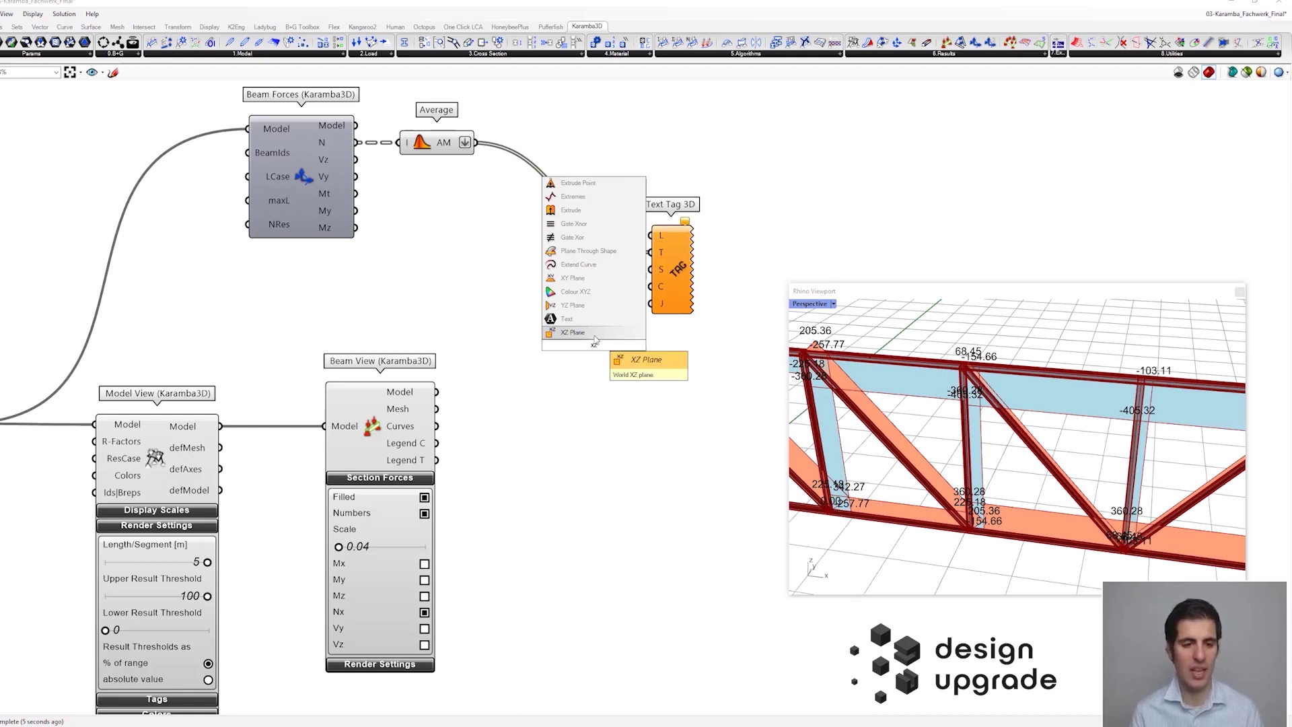
pyautogui.click(594, 336)
pyautogui.scroll(-3, 812, 459)
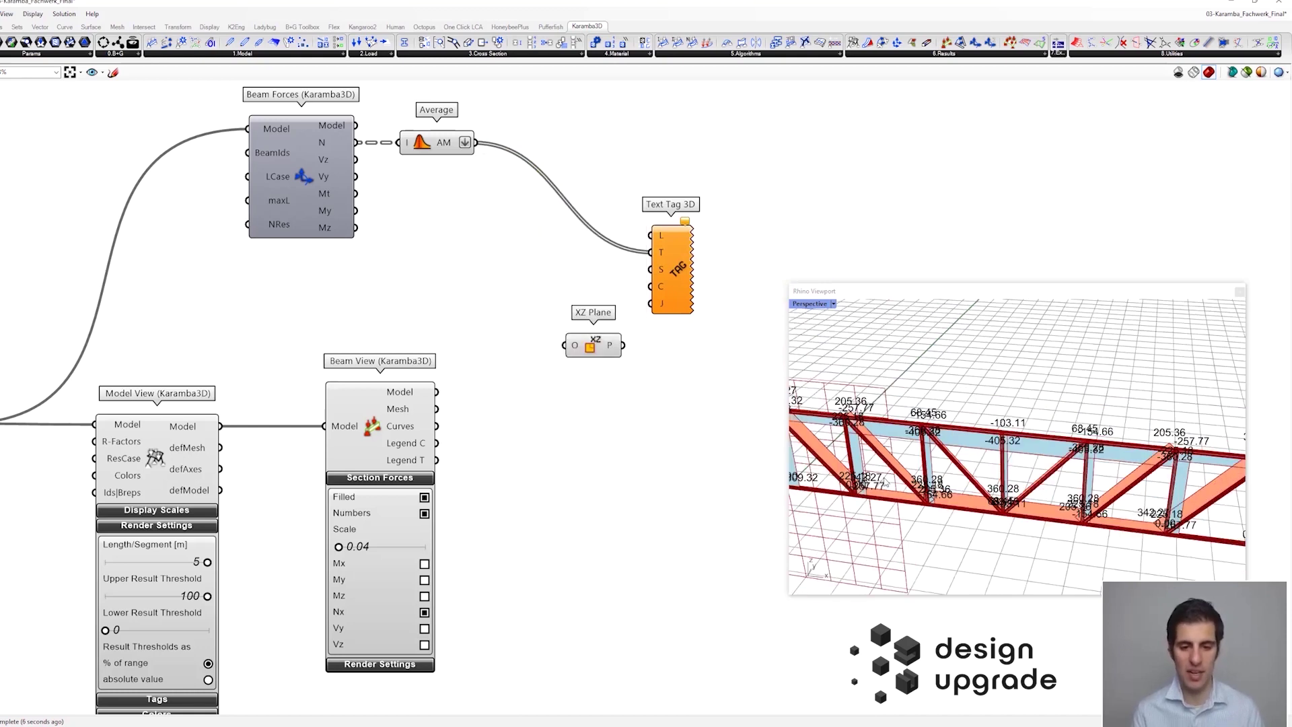
pyautogui.moveTo(831, 567); pyautogui.dragTo(918, 423, button='right')
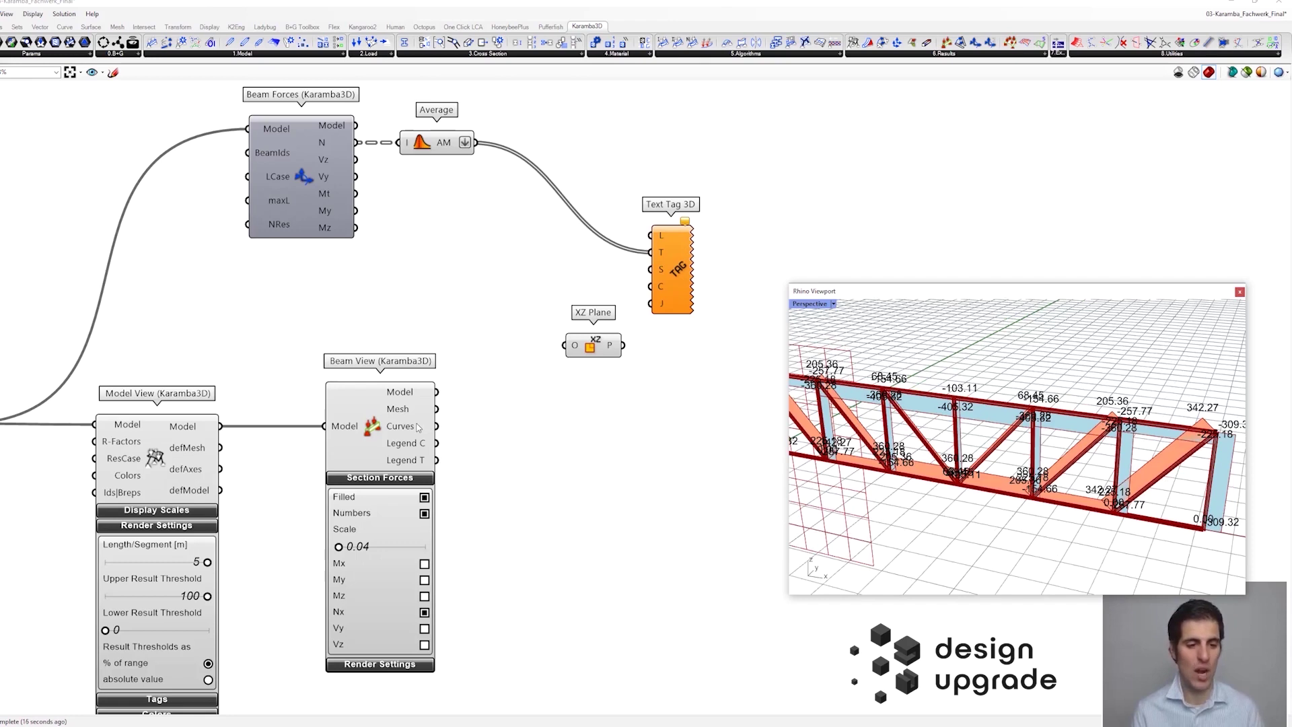
pyautogui.doubleClick(491, 437)
pyautogui.write('crv')
pyautogui.click(492, 425)
pyautogui.click(487, 436)
pyautogui.press('Delete')
# - Place a Curve parameter beside Beam View and connect Beam View's Curves output to it
pyautogui.doubleClick(486, 439)
pyautogui.write('crv')
pyautogui.press('Return')
pyautogui.moveTo(438, 426); pyautogui.dragTo(507, 425)
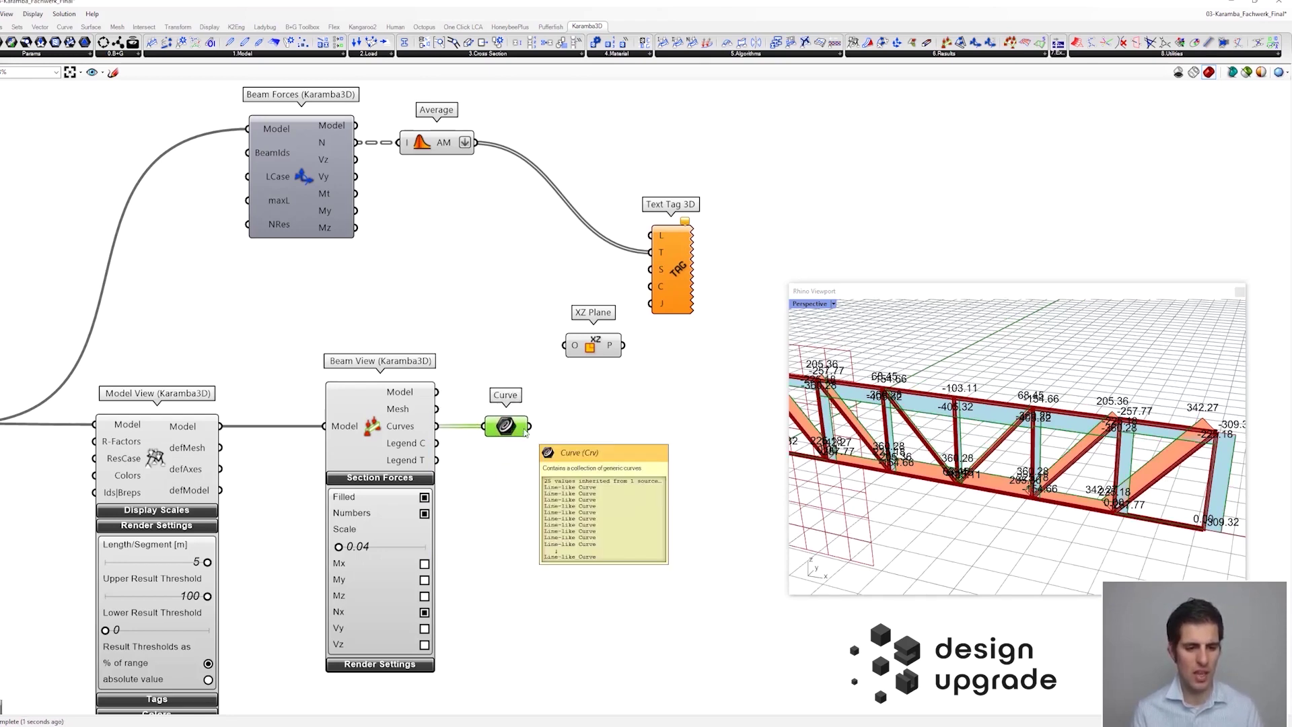
# - Add a Point On Curve component at 0.500 and feed it from the Curve parameter
pyautogui.doubleClick(593, 441)
pyautogui.write('point')
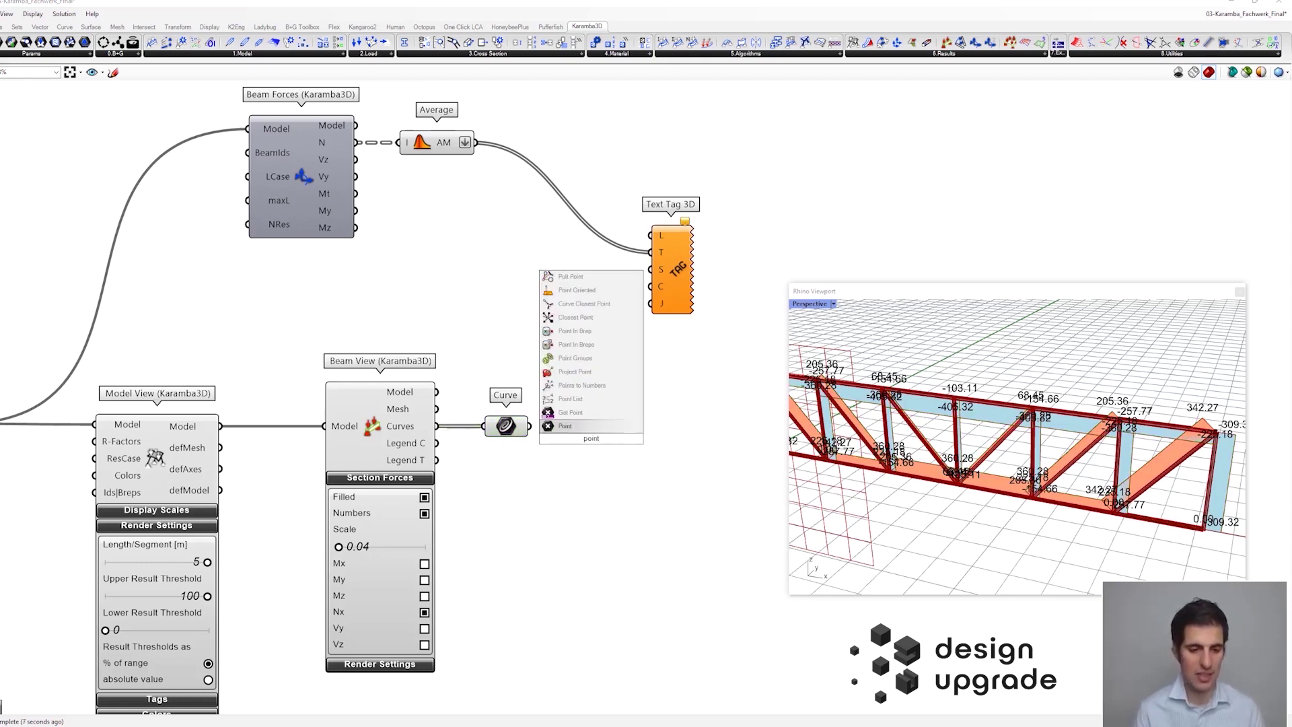
pyautogui.write(' on c')
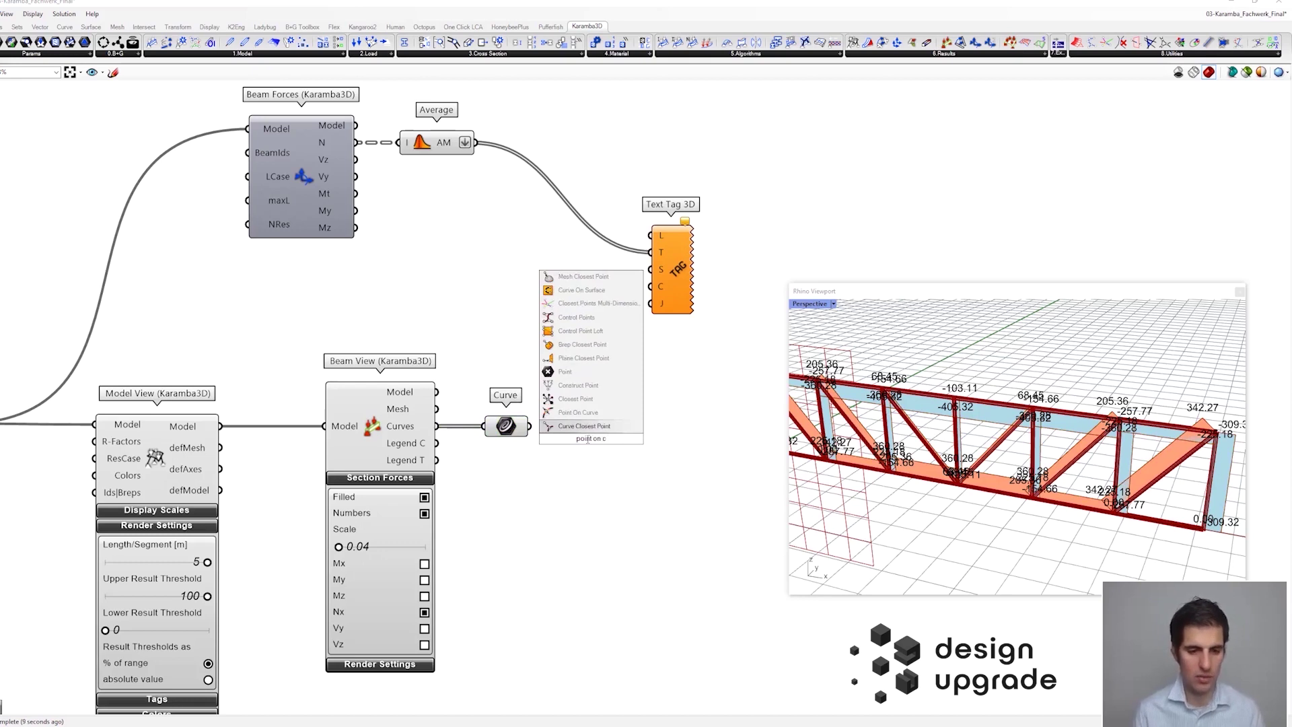
pyautogui.click(580, 412)
pyautogui.moveTo(529, 426); pyautogui.dragTo(542, 437)
pyautogui.moveTo(558, 436); pyautogui.dragTo(570, 424)
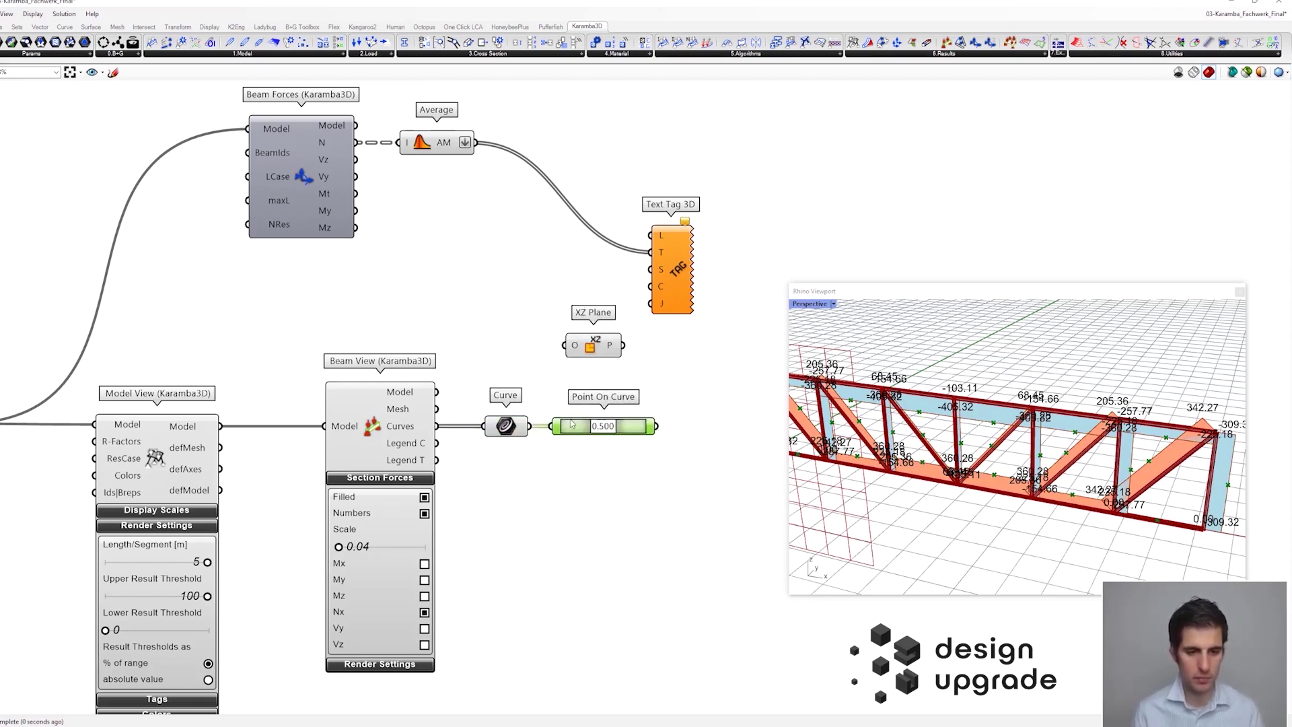
# - Connect Point On Curve to XZ Plane's origin input and the resulting planes to Text Tag 3D's Location input
pyautogui.moveTo(1047, 394); pyautogui.dragTo(1087, 416, button='right')
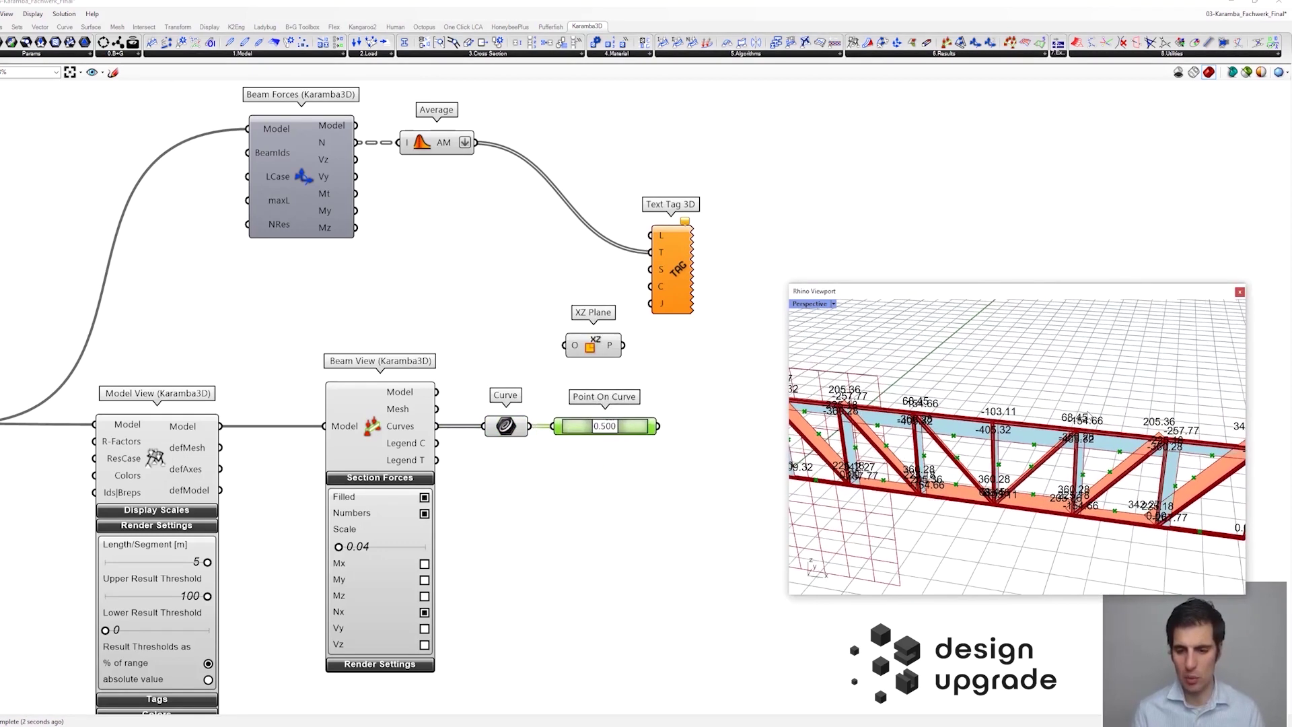
pyautogui.moveTo(661, 426); pyautogui.dragTo(649, 235)
pyautogui.scroll(1, 659, 241)
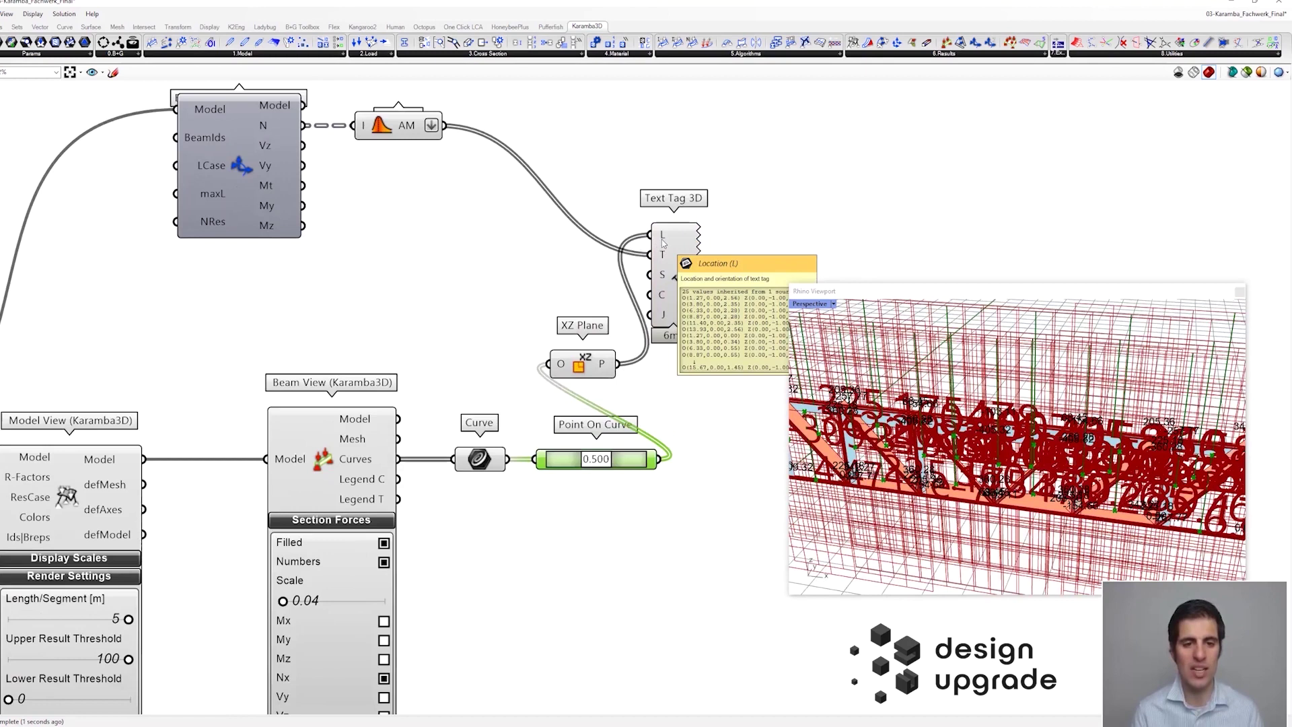
# - Turn off the preview of the Curve, Point On Curve and XZ Plane components
pyautogui.moveTo(669, 548); pyautogui.dragTo(466, 357)
pyautogui.rightClick(480, 306)
pyautogui.click(508, 326)
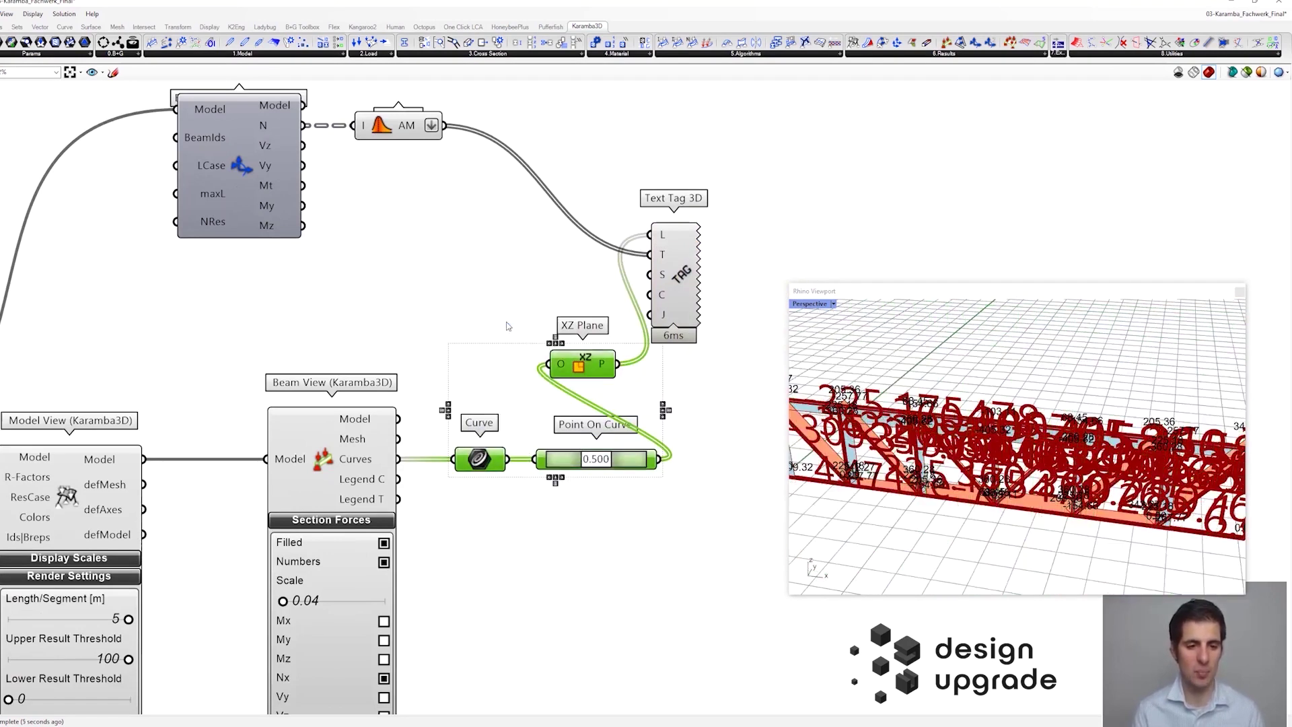
pyautogui.click(744, 345)
# - Move Text Tag 3D further right to make room in front of its inputs
pyautogui.moveTo(675, 298); pyautogui.dragTo(701, 297)
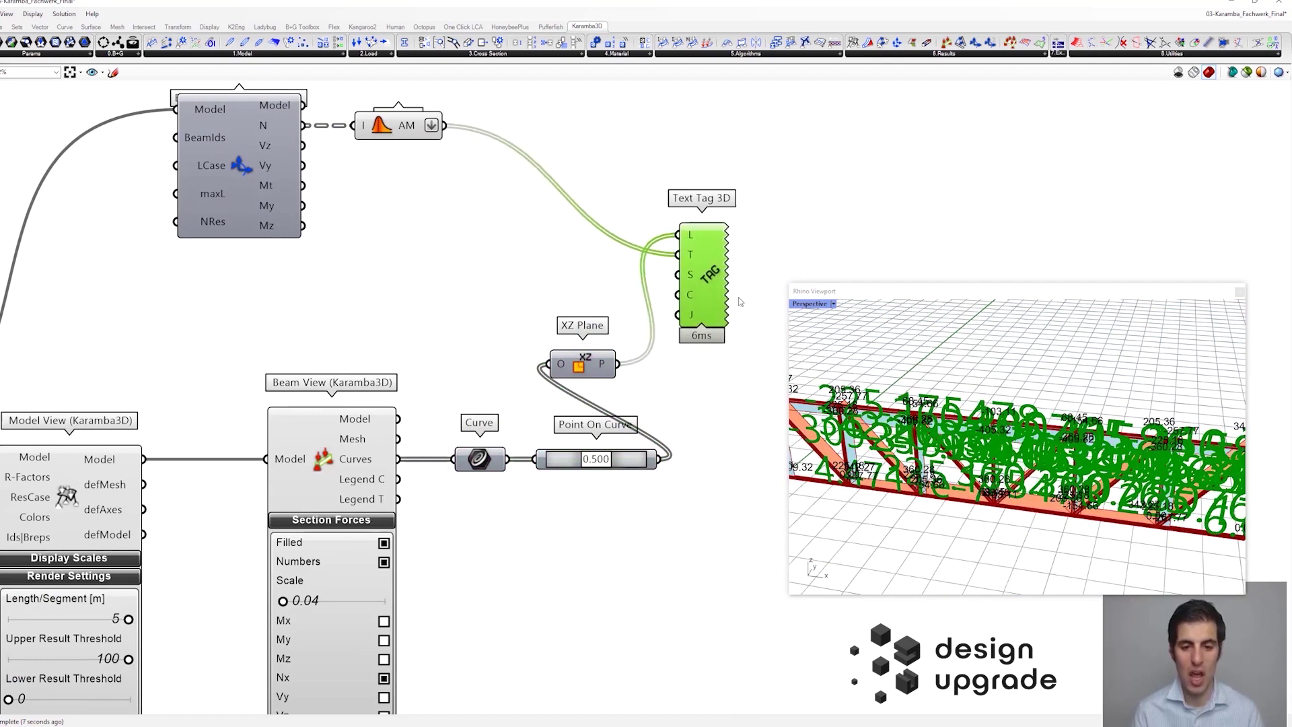
pyautogui.moveTo(727, 237); pyautogui.dragTo(642, 250, button='right')
pyautogui.moveTo(633, 270); pyautogui.dragTo(670, 251)
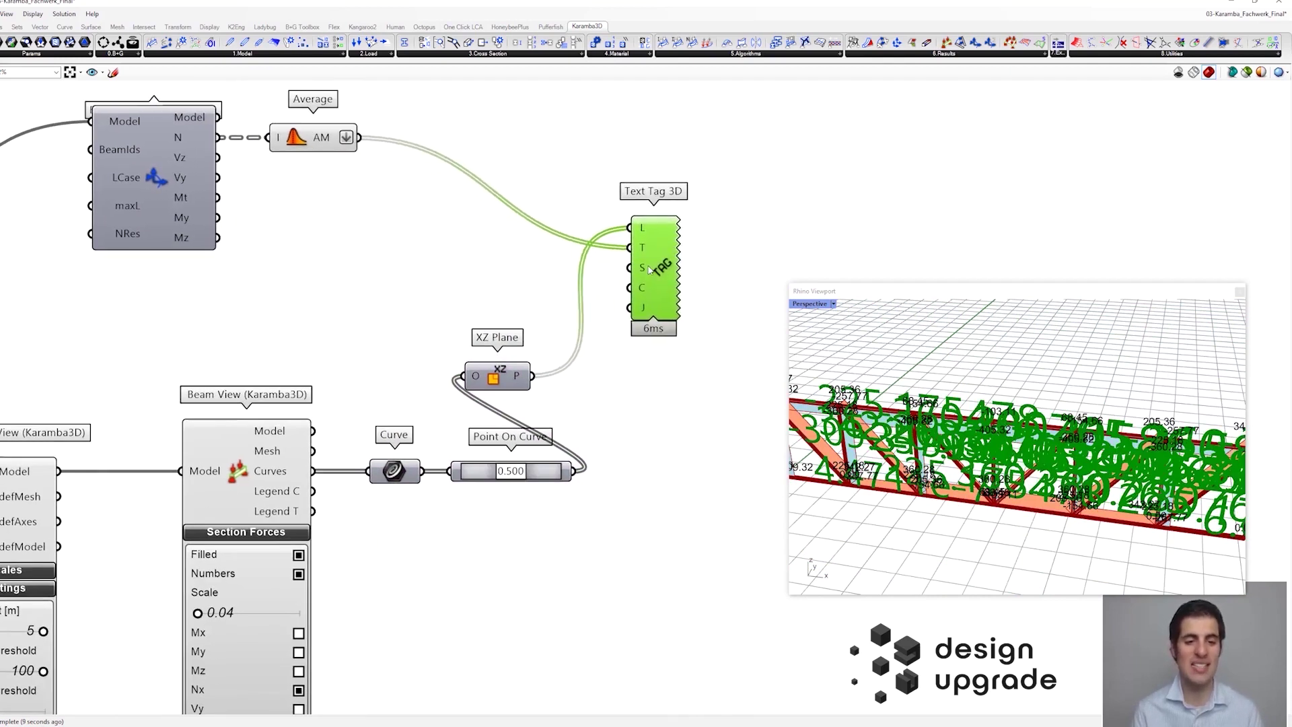
# - Add a number slider, connect it to Text Tag 3D's Size input and set the text size to 0.2
pyautogui.doubleClick(538, 283)
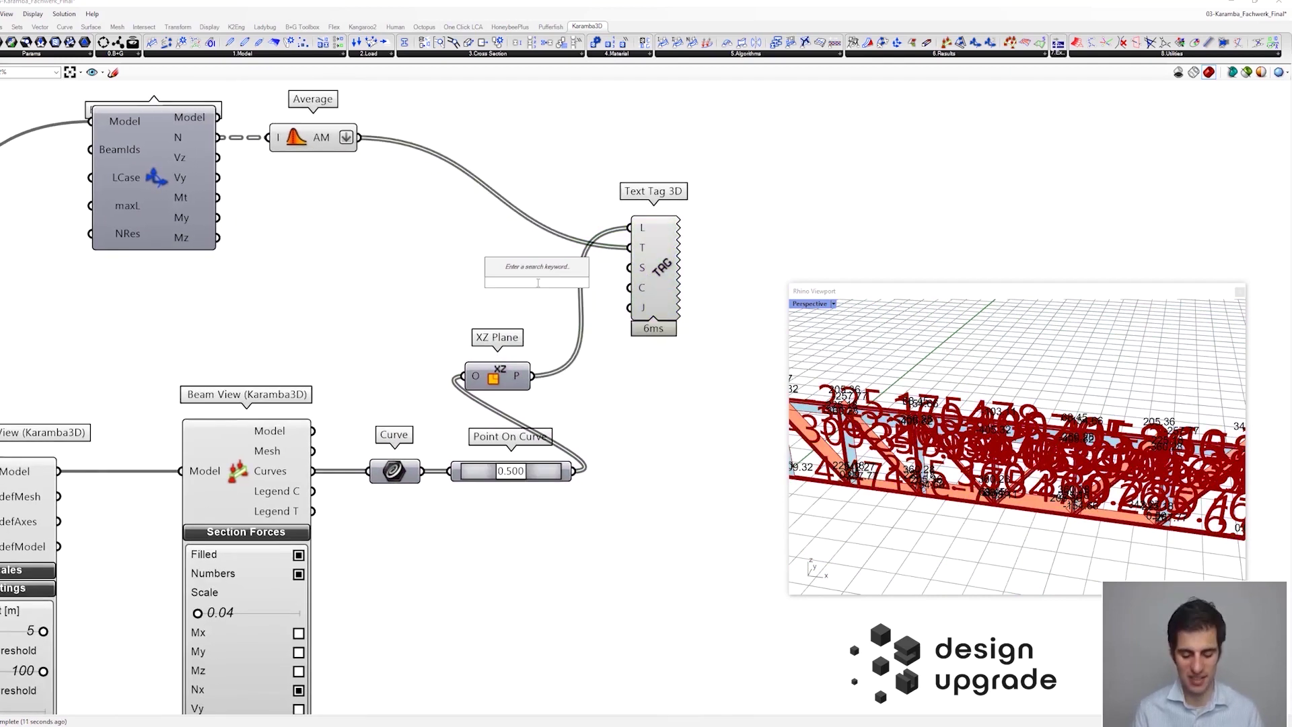
pyautogui.write('0.4')
pyautogui.press('Return')
pyautogui.moveTo(565, 286); pyautogui.dragTo(629, 267)
pyautogui.scroll(6, 876, 481)
pyautogui.scroll(4, 962, 426)
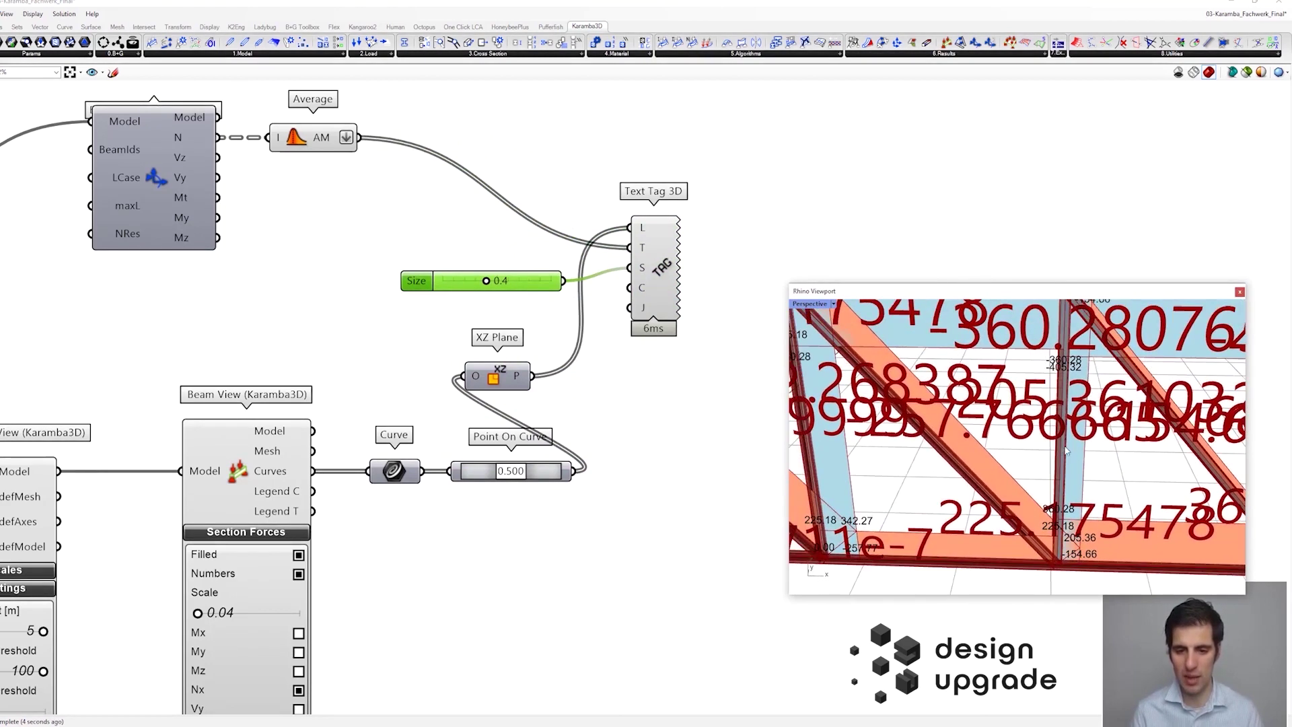
pyautogui.moveTo(491, 283); pyautogui.dragTo(470, 282)
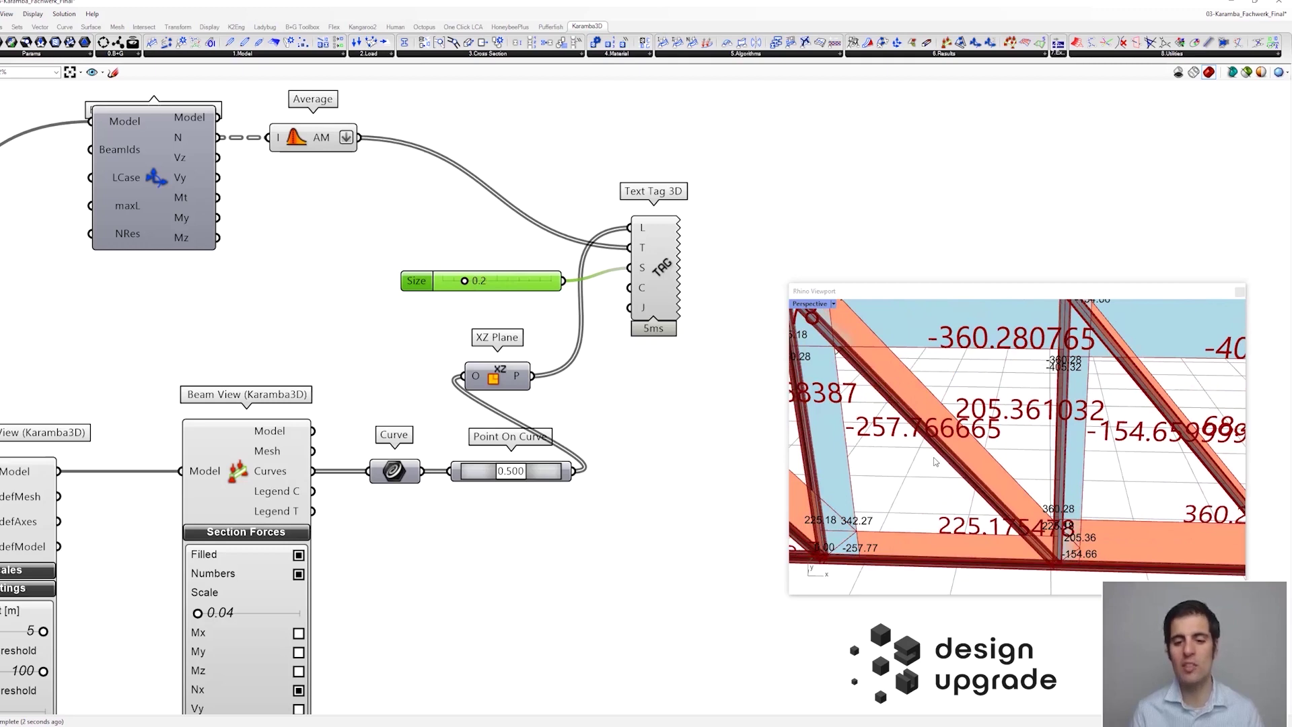
pyautogui.doubleClick(695, 415)
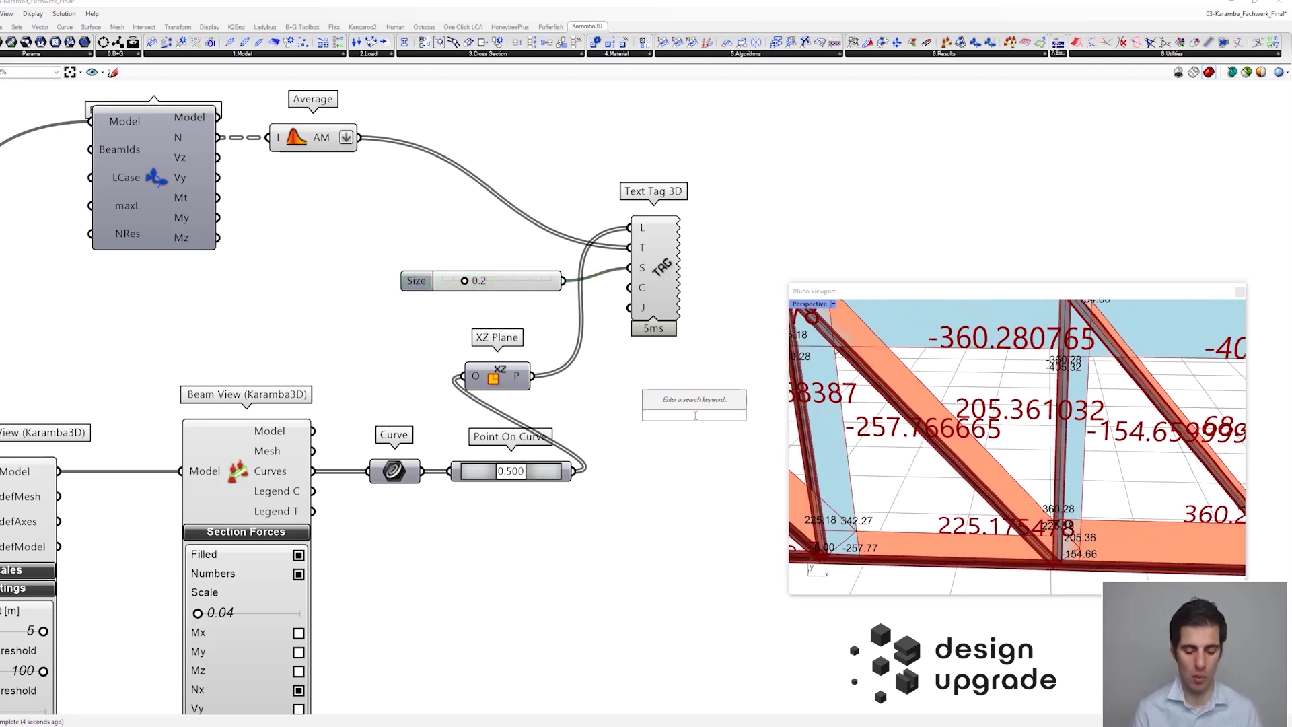
pyautogui.write('num')
pyautogui.press('Return')
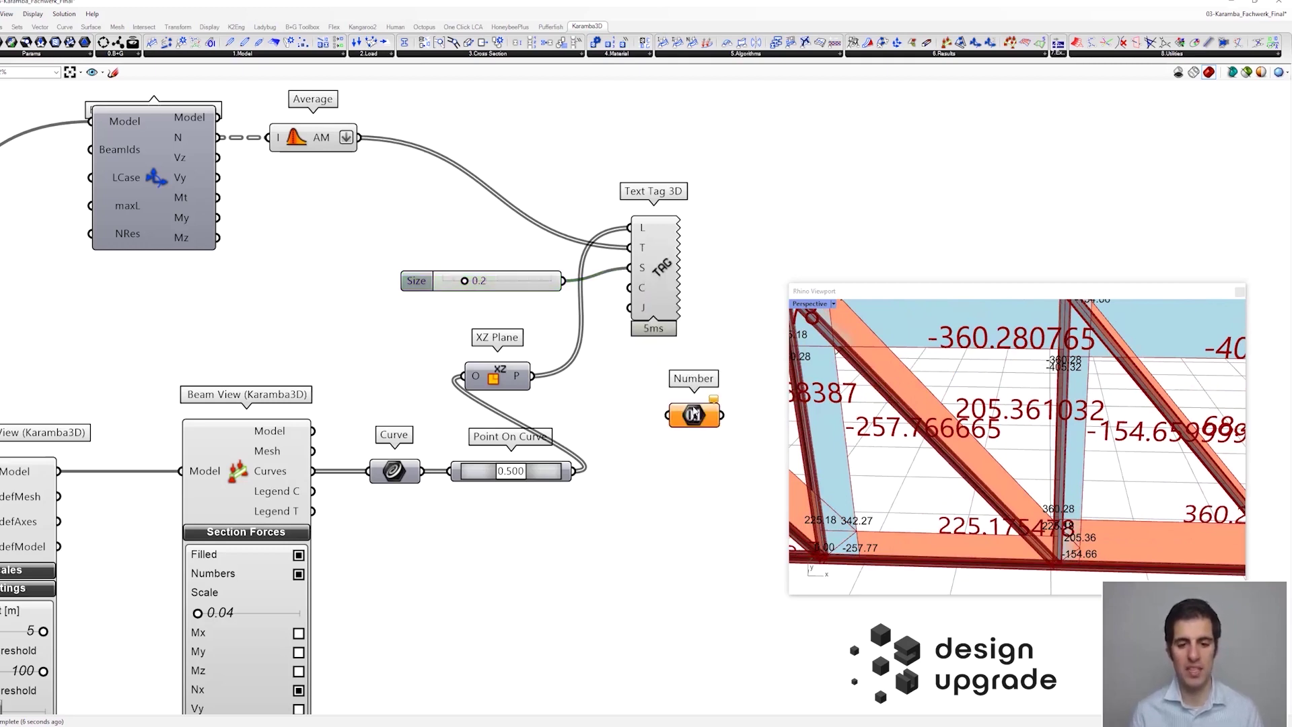
pyautogui.moveTo(691, 419); pyautogui.dragTo(465, 224)
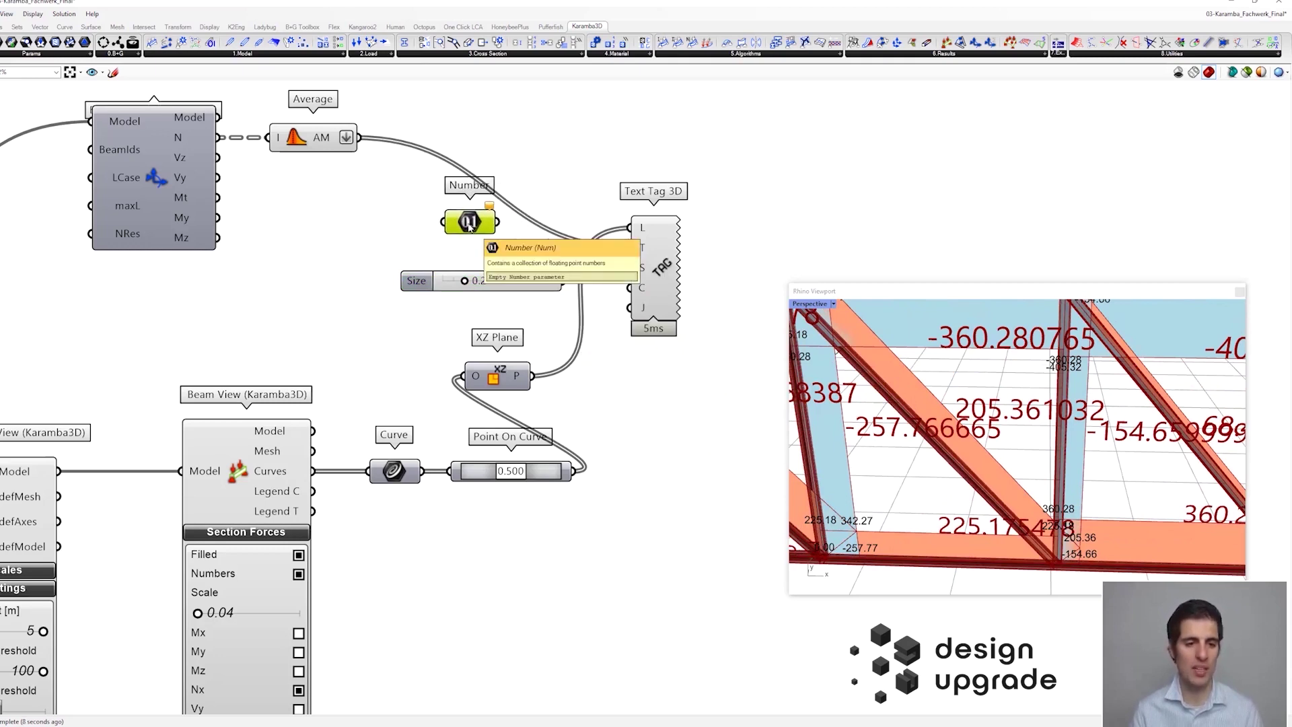
pyautogui.press('Delete')
# - Add an Integer parameter and route the averaged forces through it into Text Tag 3D's Text input, placing it beside Average
pyautogui.doubleClick(426, 210)
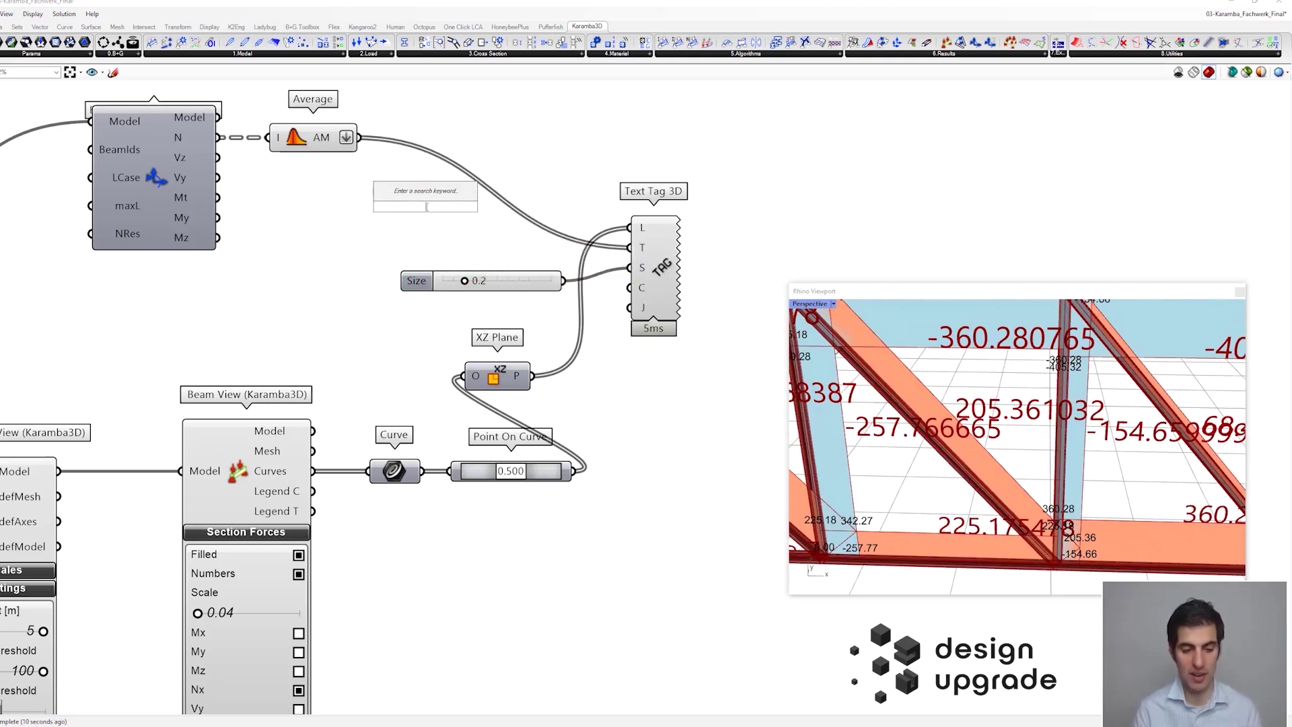
pyautogui.write('int')
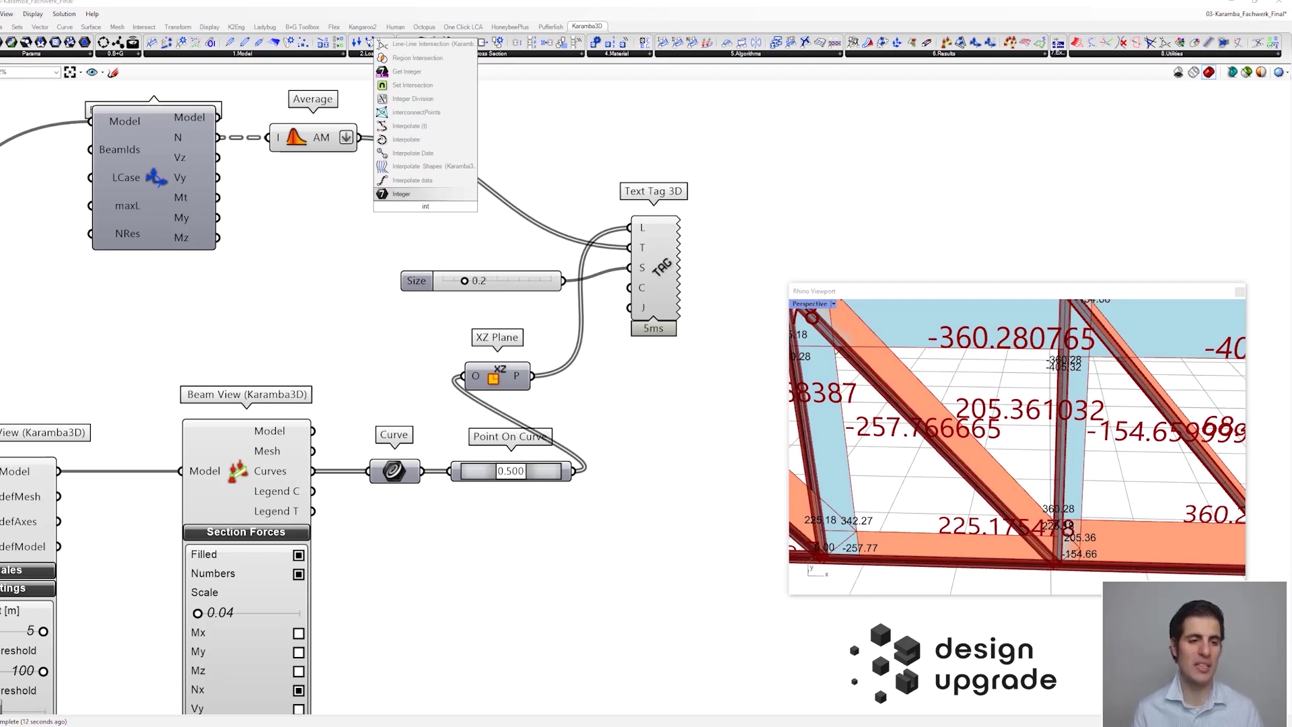
pyautogui.click(434, 194)
pyautogui.moveTo(362, 139); pyautogui.dragTo(636, 244)
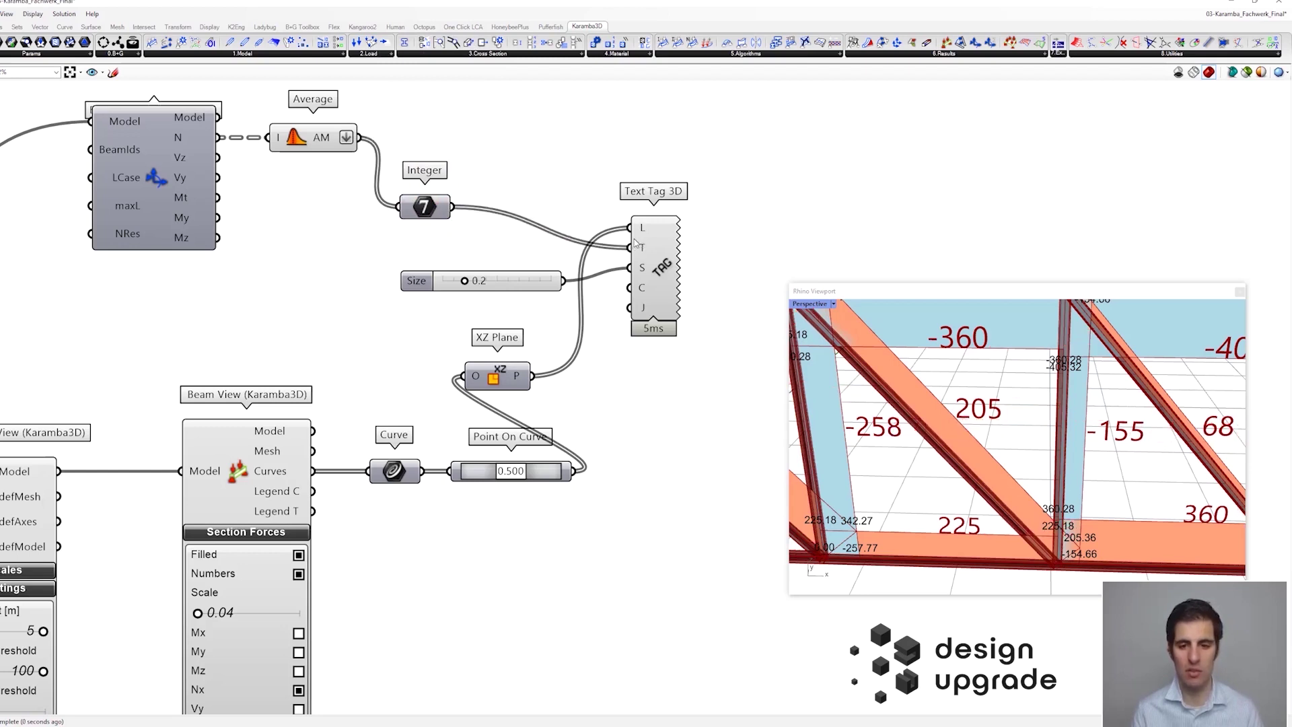
pyautogui.moveTo(425, 208); pyautogui.dragTo(453, 175)
# - Turn off the Numbers display in Beam View's Section Forces settings
pyautogui.scroll(-5, 952, 398)
pyautogui.moveTo(963, 404); pyautogui.dragTo(1048, 455, button='right')
pyautogui.scroll(-2, 1040, 447)
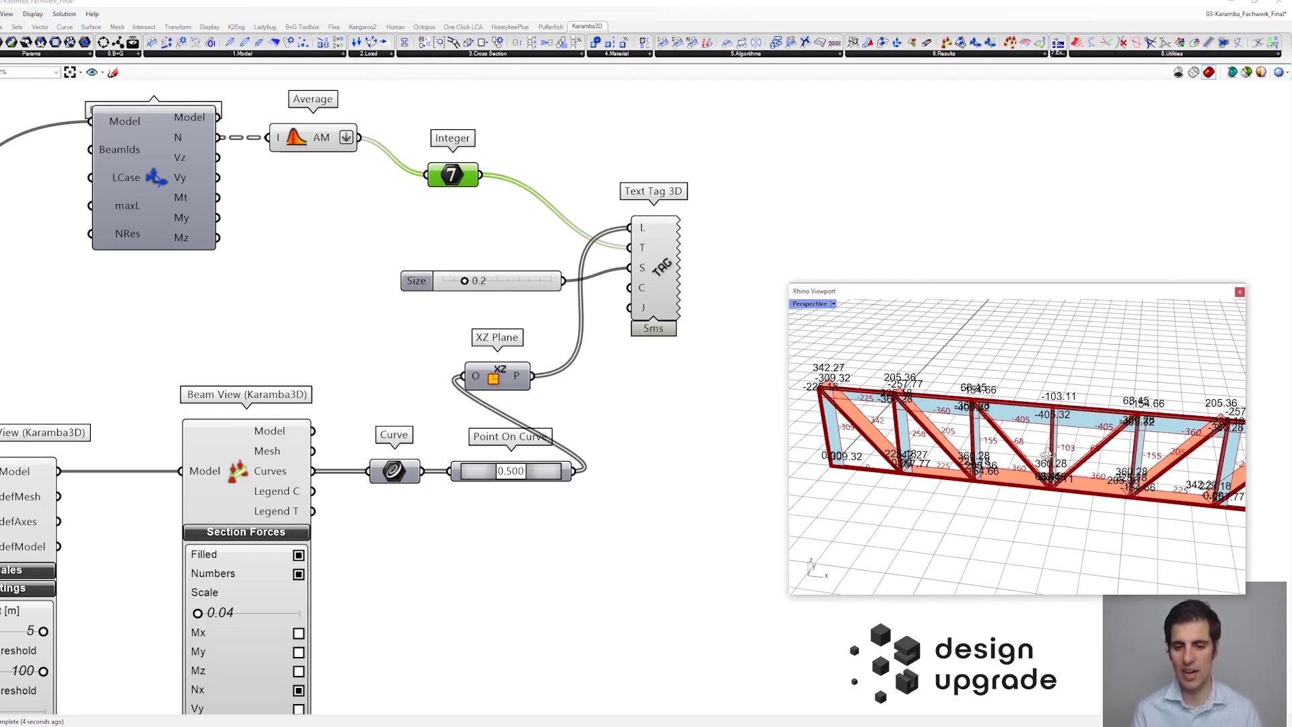
pyautogui.moveTo(365, 568); pyautogui.dragTo(424, 424, button='right')
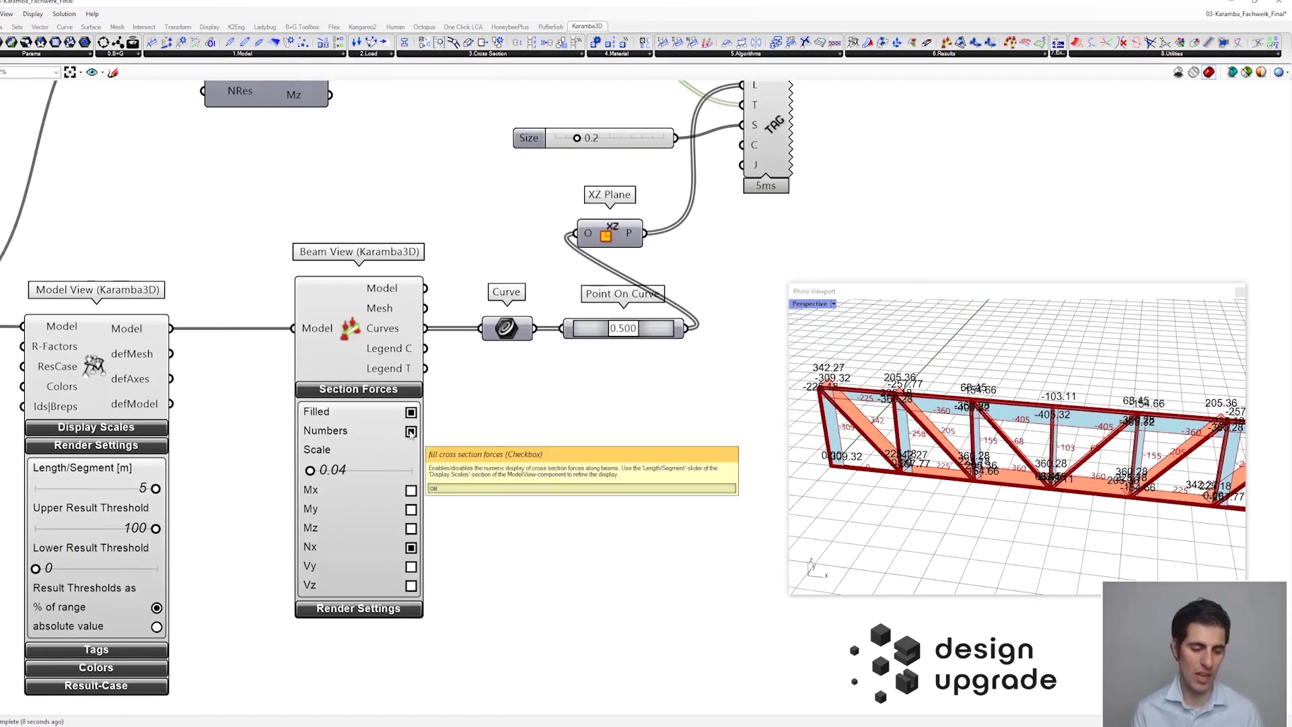
pyautogui.click(411, 432)
# - Increase the text tags' Size slider to 0.3
pyautogui.scroll(4, 1069, 417)
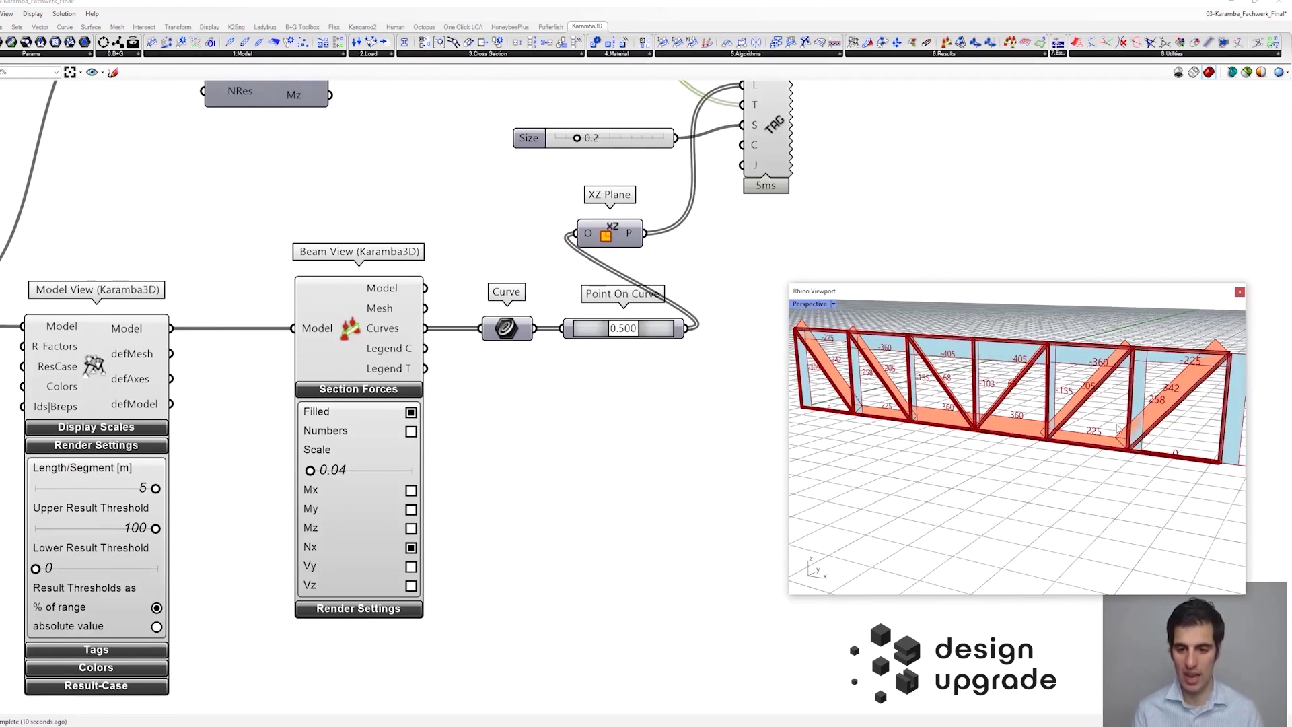
pyautogui.scroll(-2, 1068, 417)
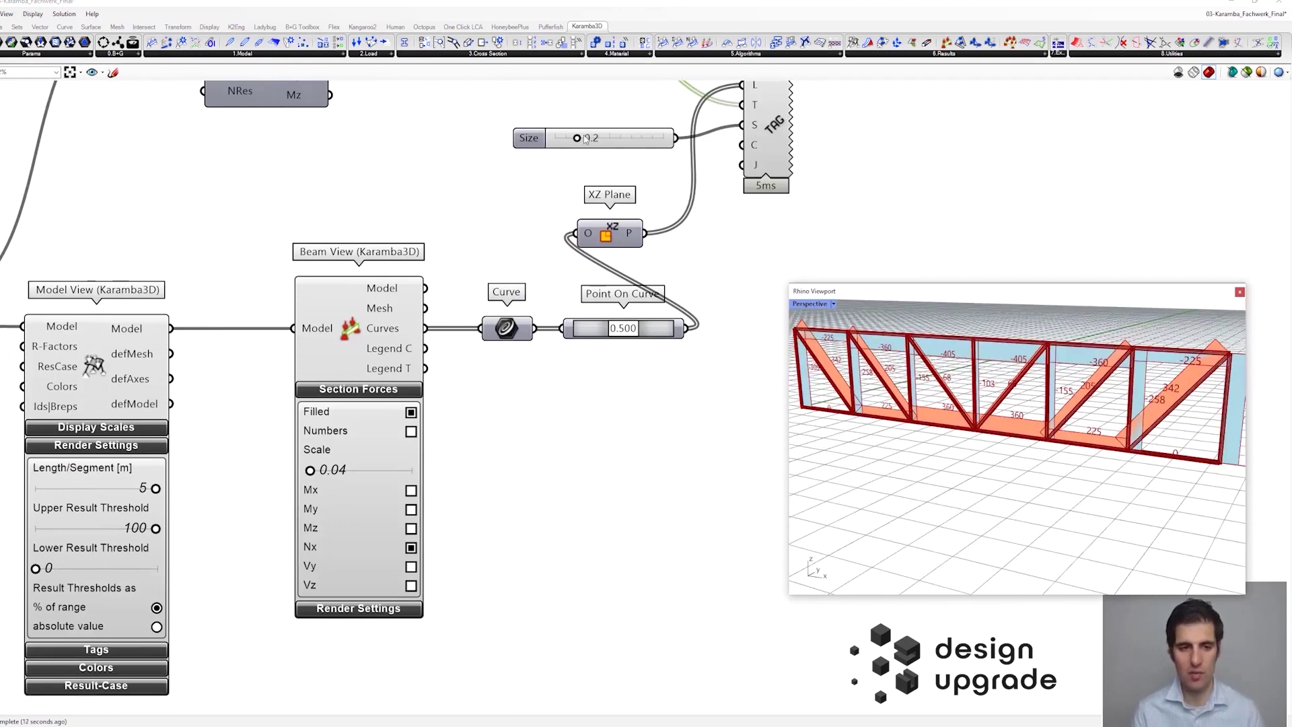
pyautogui.moveTo(573, 143); pyautogui.dragTo(582, 142)
pyautogui.moveTo(1041, 313); pyautogui.dragTo(1075, 337, button='right')
pyautogui.moveTo(973, 230); pyautogui.dragTo(879, 278, button='right')
pyautogui.scroll(3, 1010, 428)
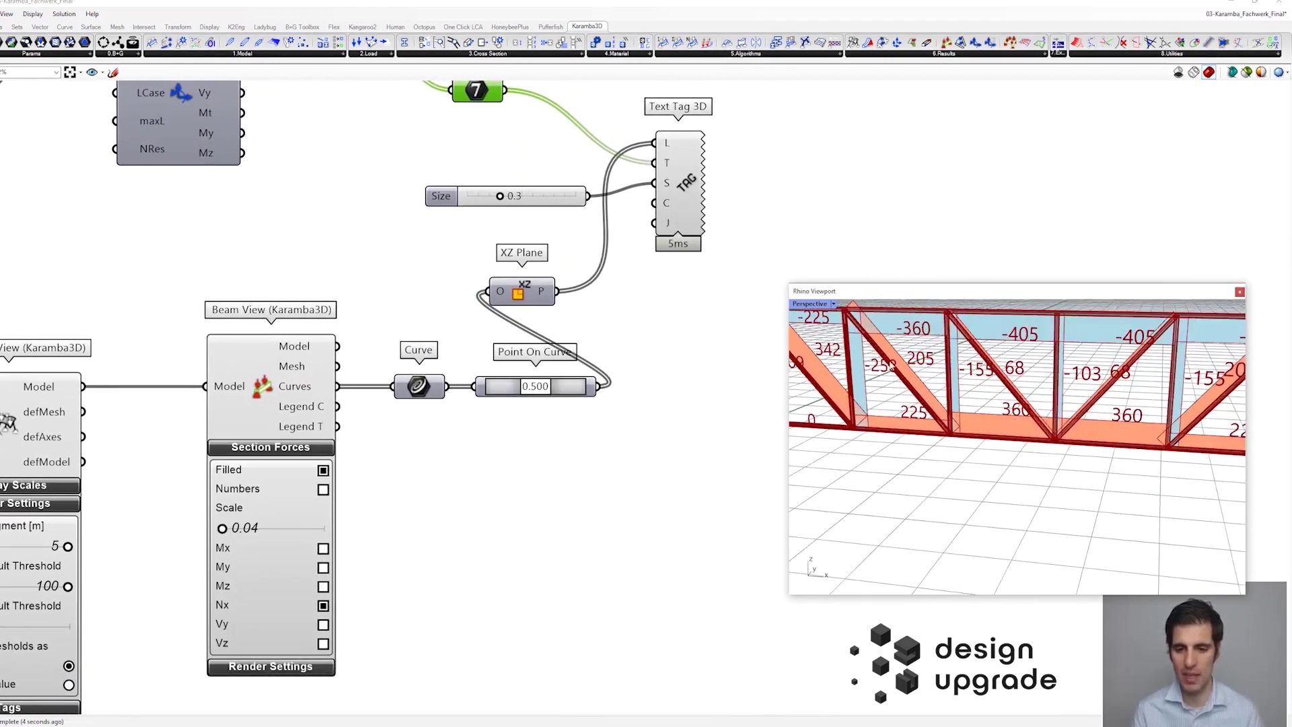
# - Set Text Tag 3D's justification to Middle Center and check the tags along the truss
pyautogui.rightClick(669, 222)
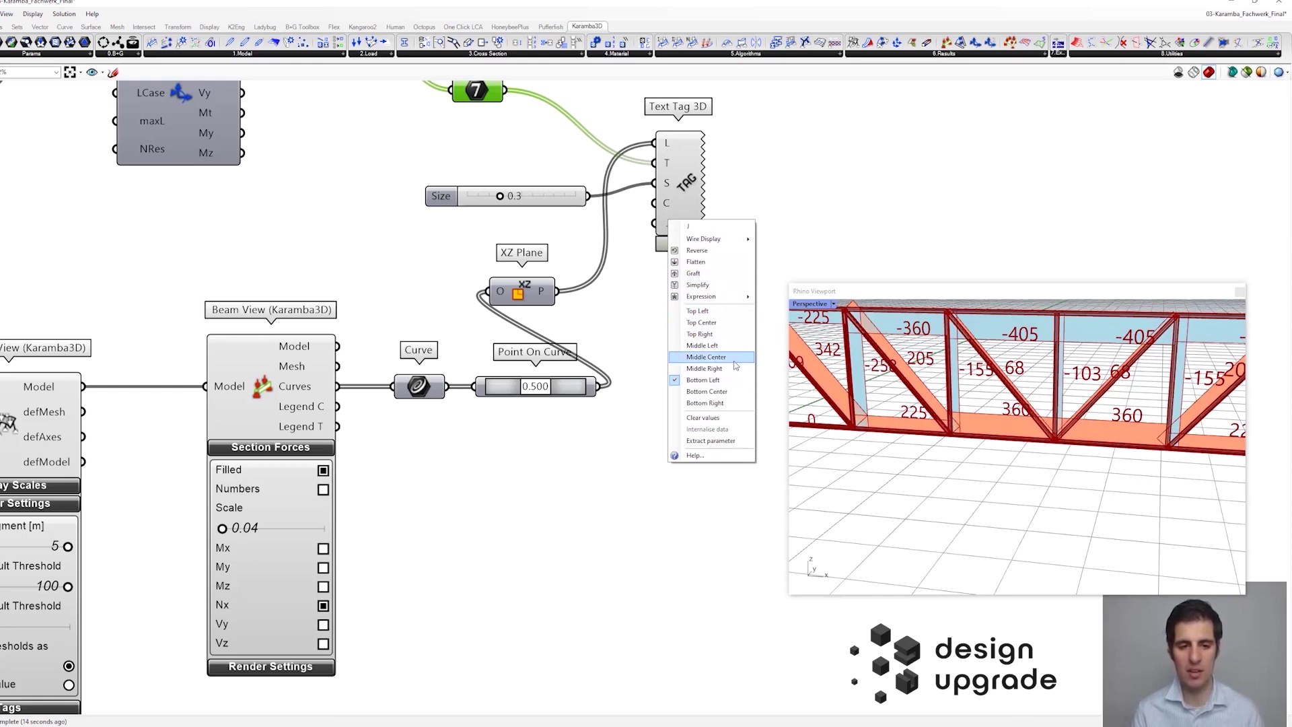
pyautogui.click(706, 357)
pyautogui.moveTo(1024, 391); pyautogui.dragTo(1142, 404, button='right')
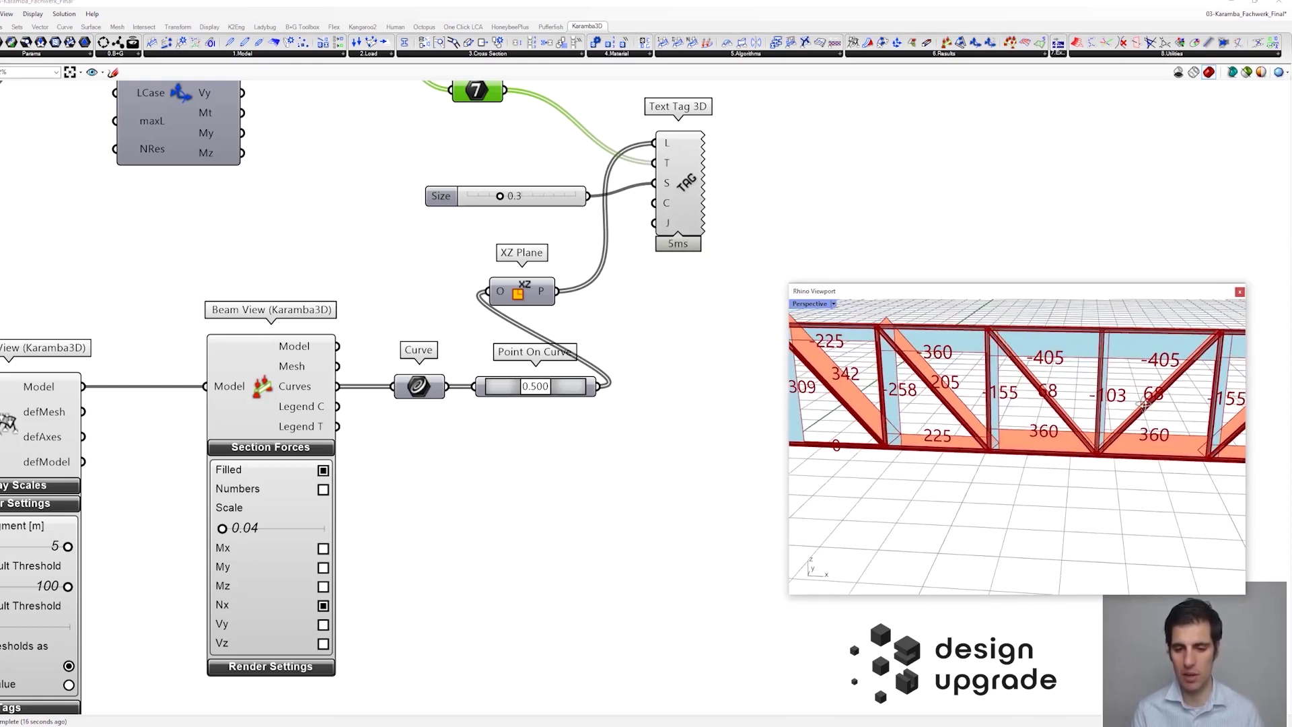
pyautogui.moveTo(1144, 408); pyautogui.dragTo(1109, 413, button='right')
pyautogui.scroll(-5, 1135, 409)
pyautogui.scroll(-2, 1113, 415)
pyautogui.scroll(2, 1066, 411)
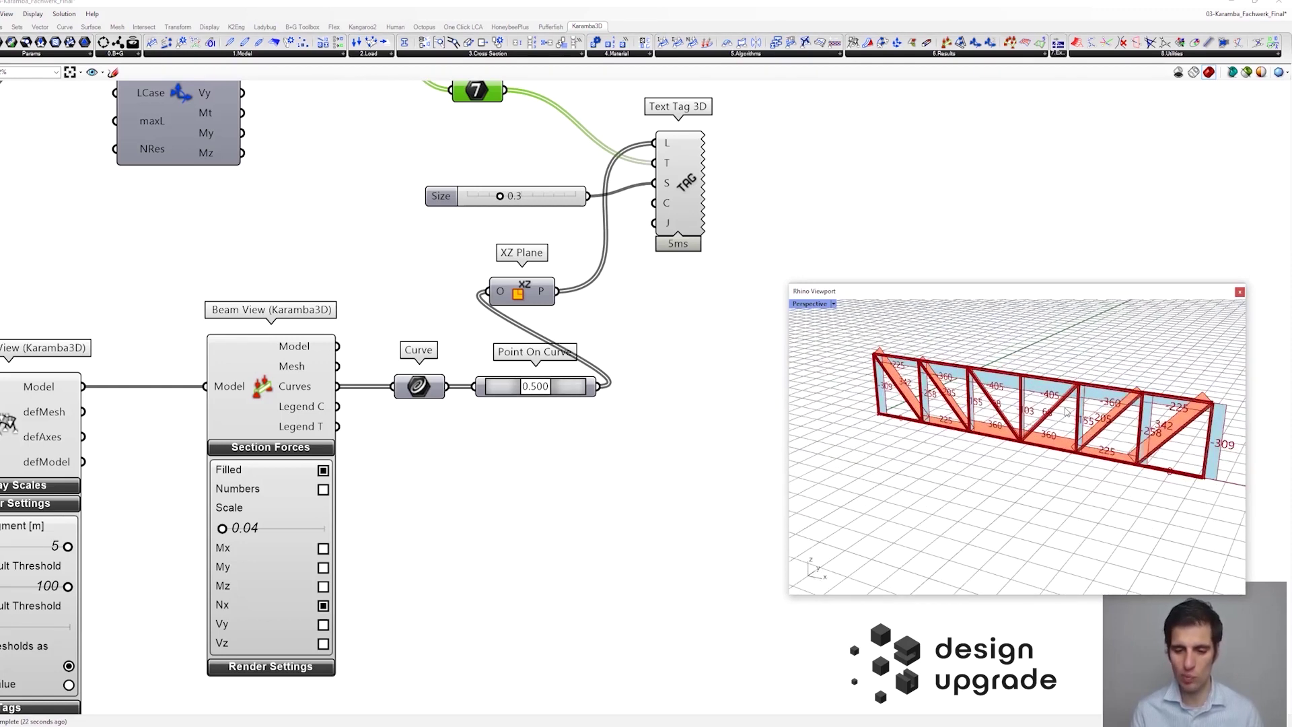
# - Move the floating Rhino viewport higher over the Grasshopper canvas and adjust its view of the truss
pyautogui.moveTo(1057, 283); pyautogui.dragTo(1054, 182)
pyautogui.scroll(3, 1040, 313)
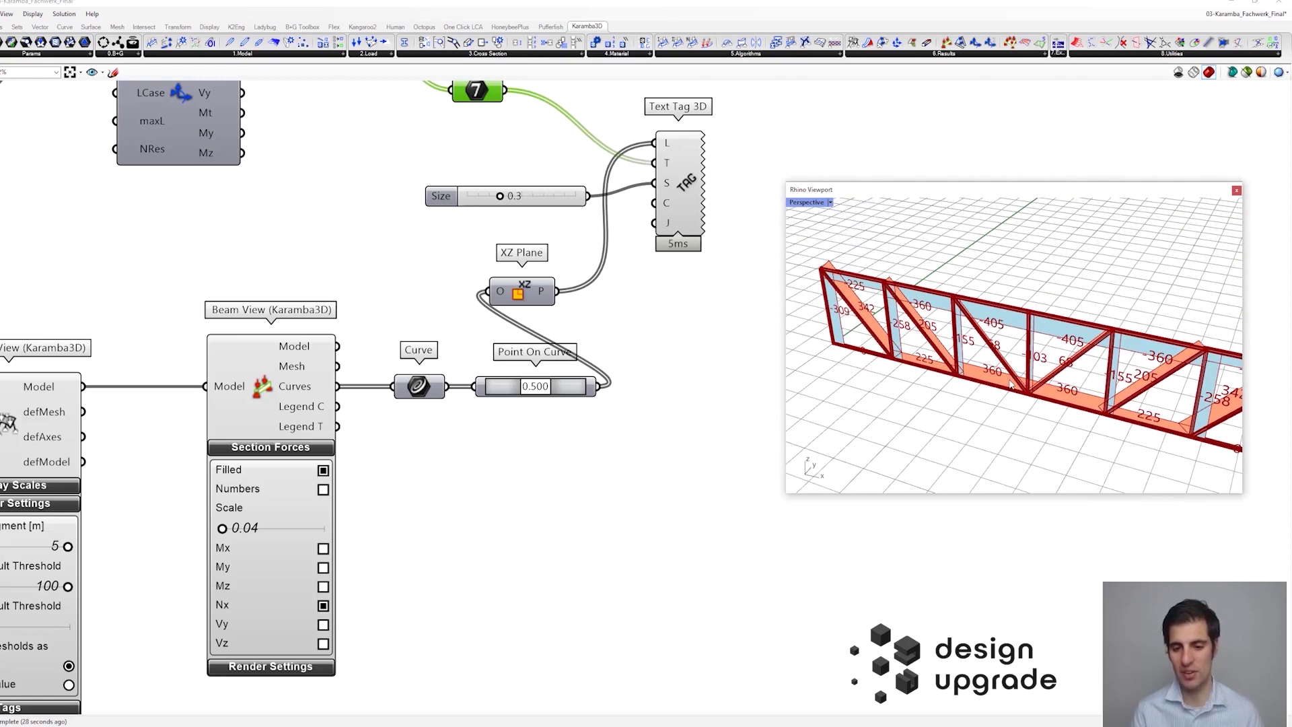
pyautogui.moveTo(1009, 310); pyautogui.dragTo(1028, 304, button='right')
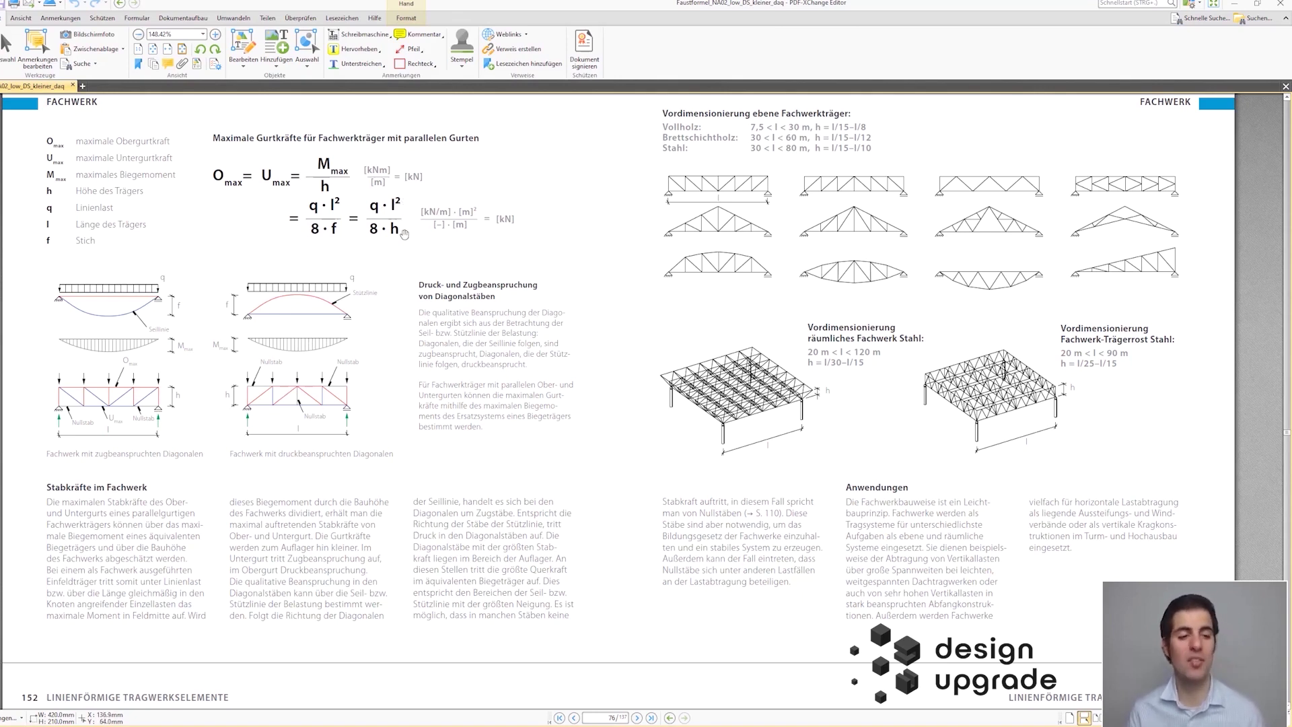
# - Switch from the PDF back to Grasshopper and set the truss's Line Load slider to 50 kN/m
pyautogui.click(1234, 4)
pyautogui.scroll(-7, 983, 264)
pyautogui.scroll(6, 982, 265)
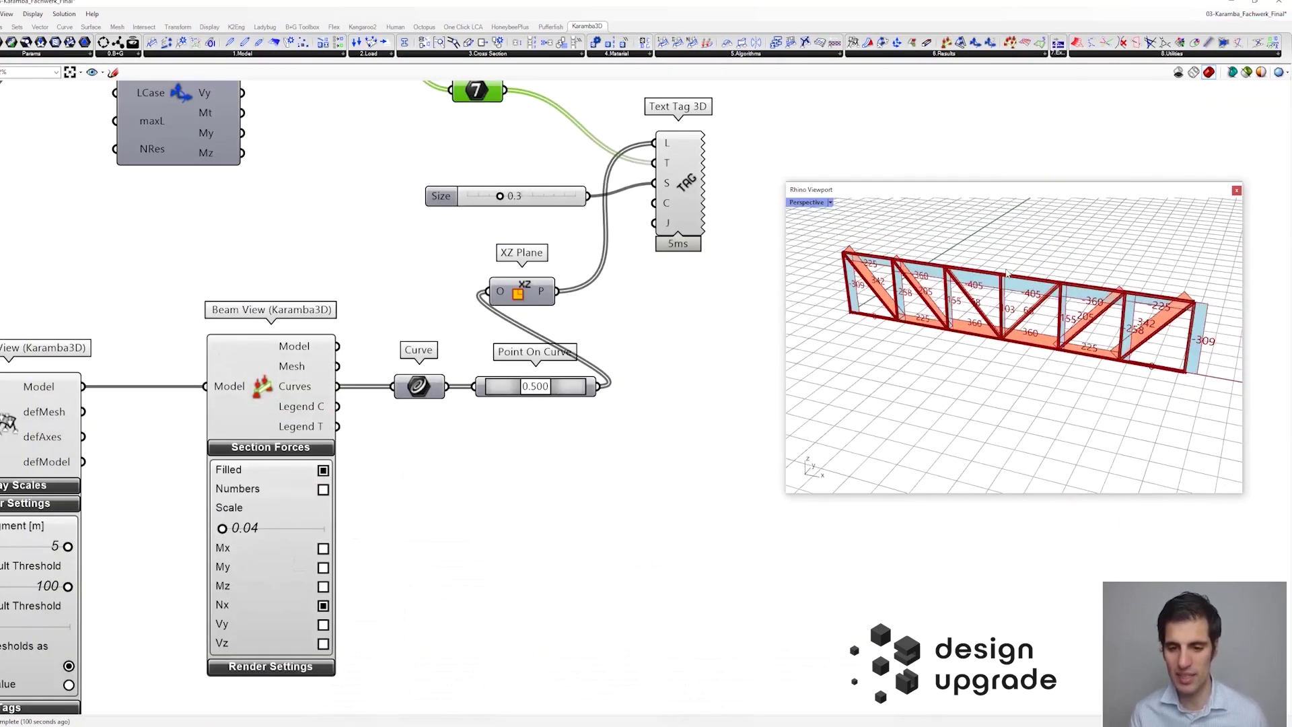
pyautogui.scroll(-3, 981, 307)
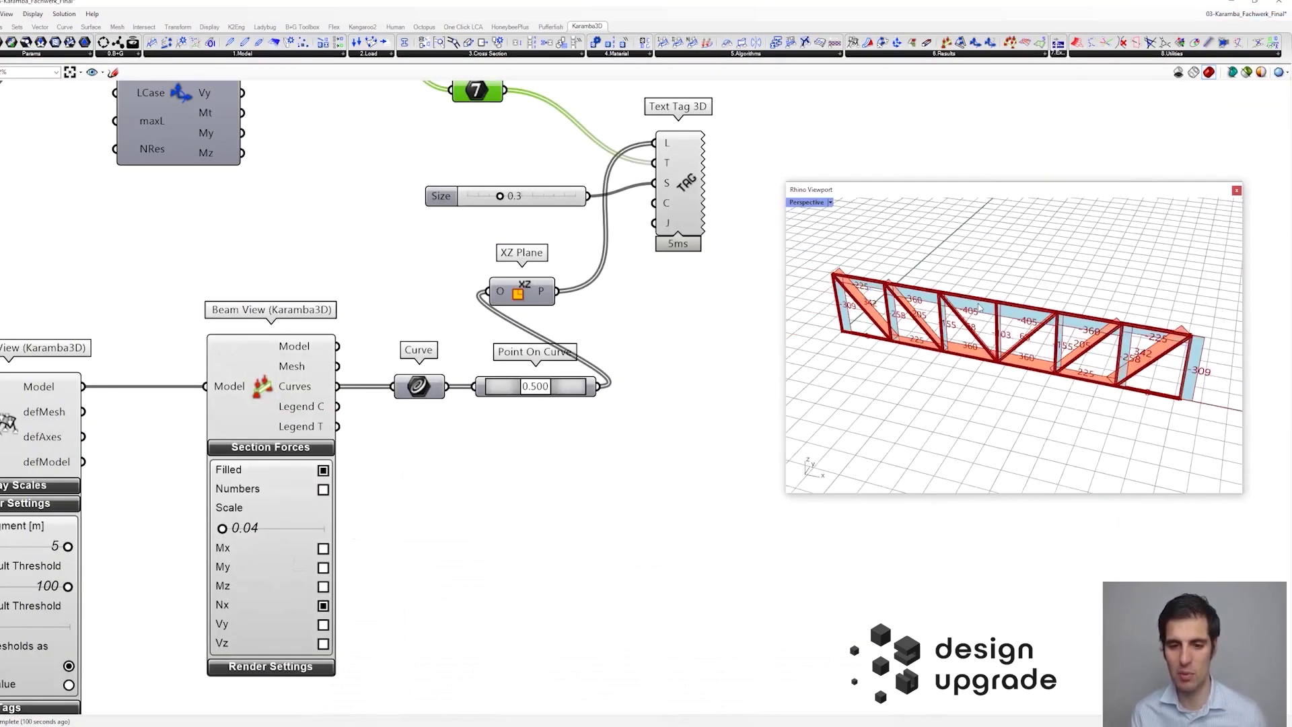
pyautogui.scroll(-8, 298, 341)
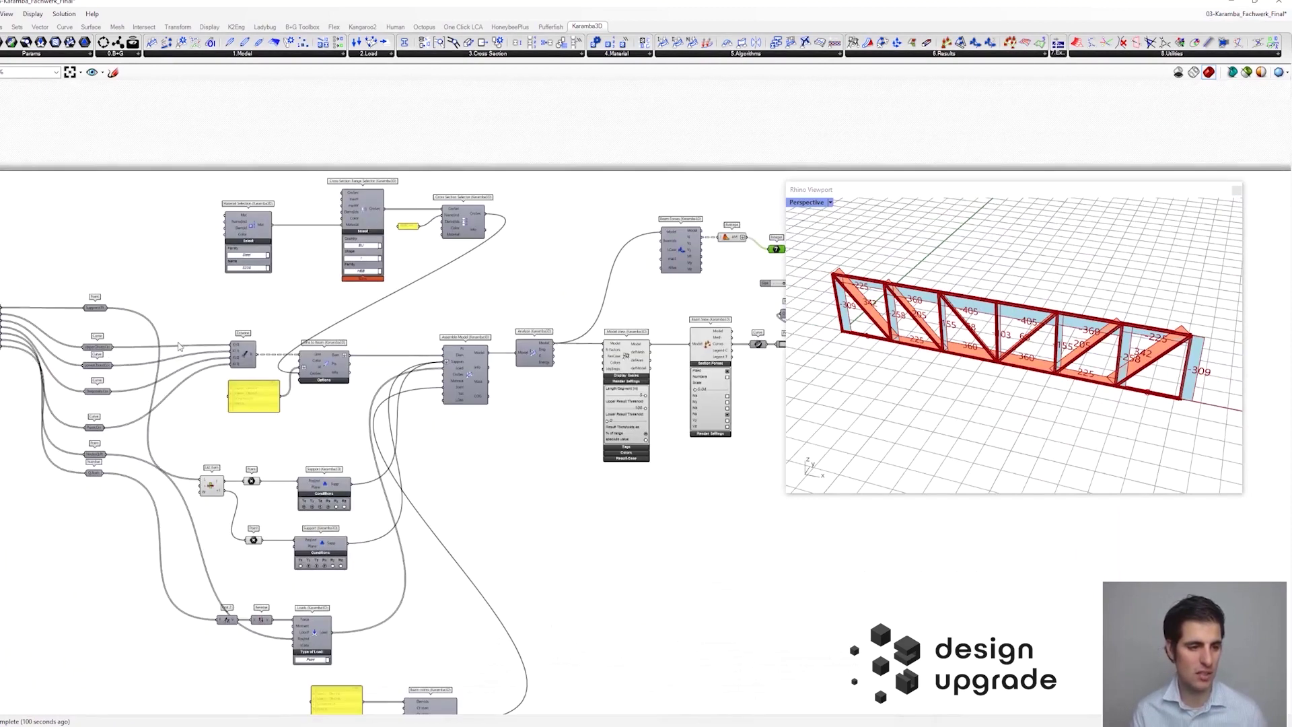
pyautogui.scroll(8, 220, 354)
pyautogui.doubleClick(151, 321)
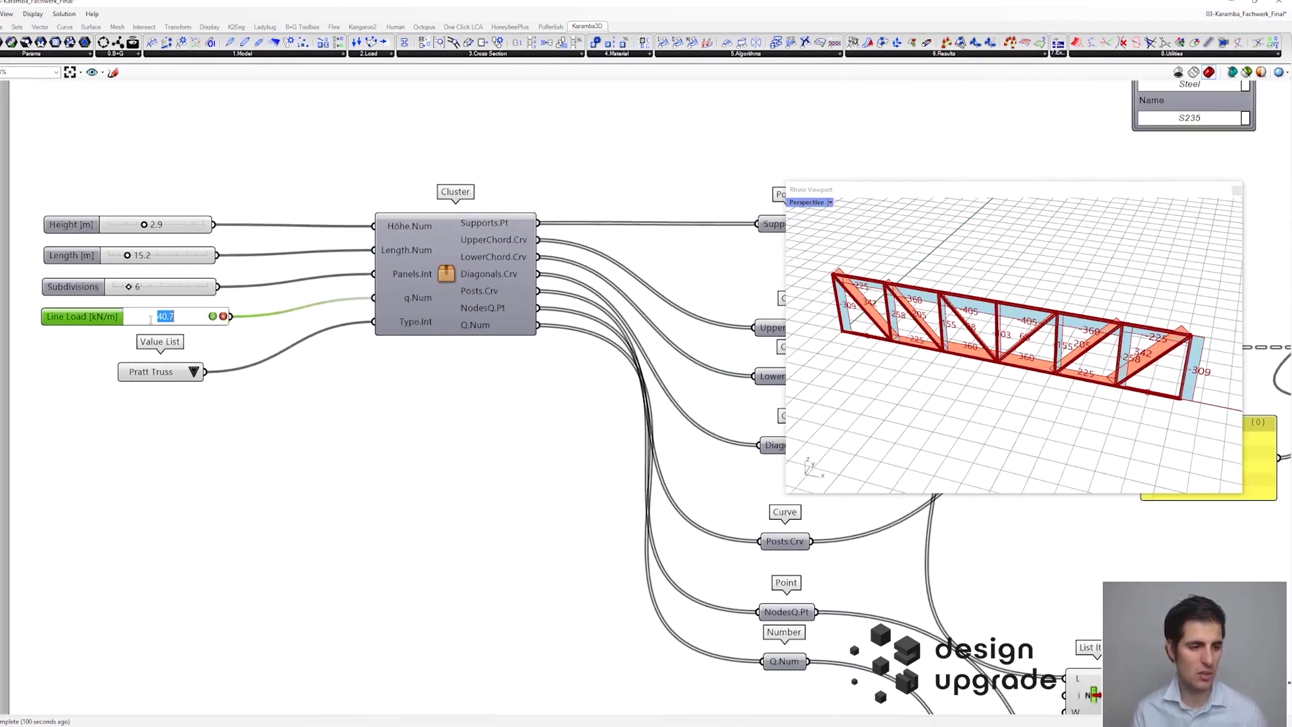
pyautogui.write('50')
pyautogui.press('Return')
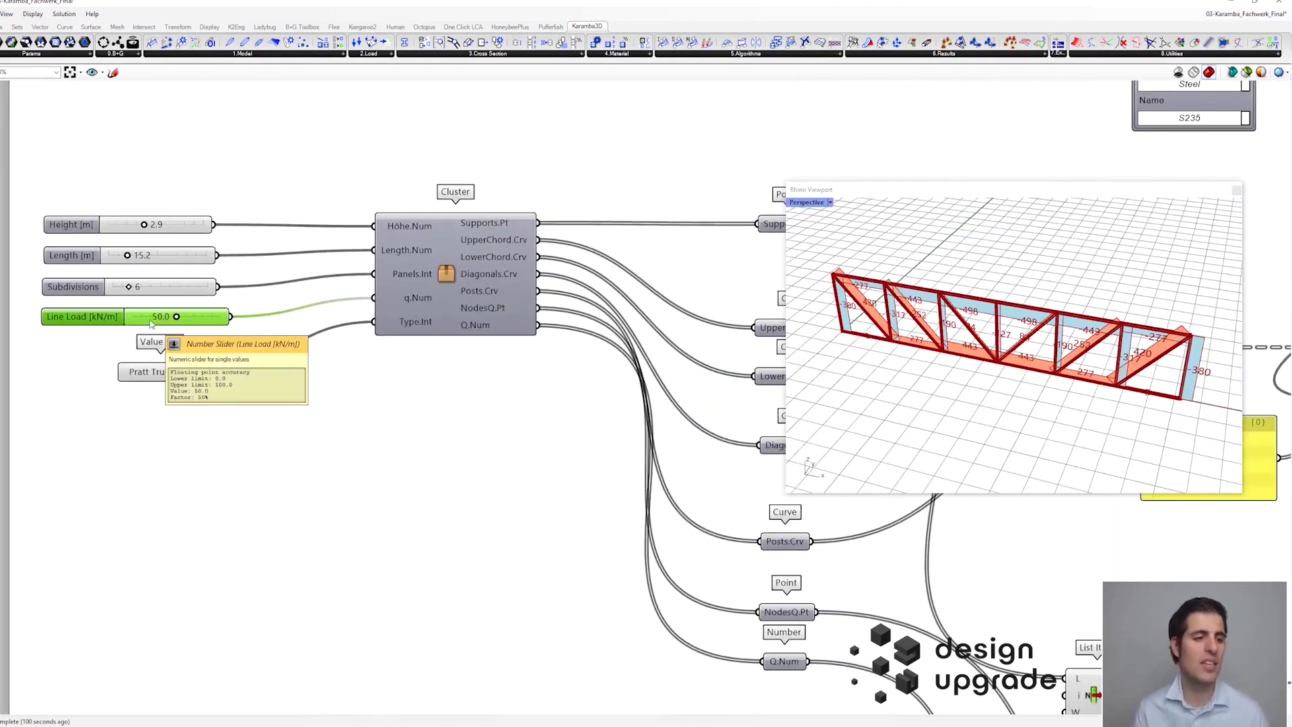
# - Set the truss Length slider to 20 m and inspect the resulting member forces
pyautogui.doubleClick(164, 258)
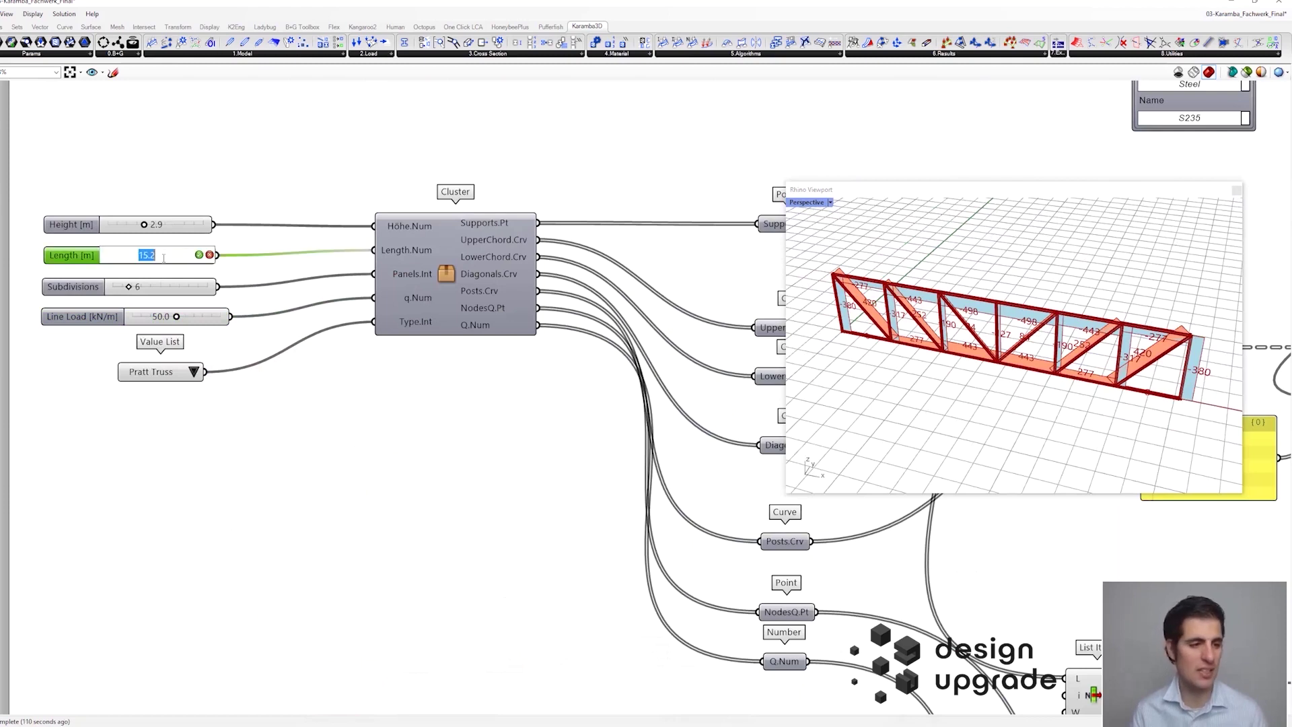
pyautogui.write('20')
pyautogui.press('Return')
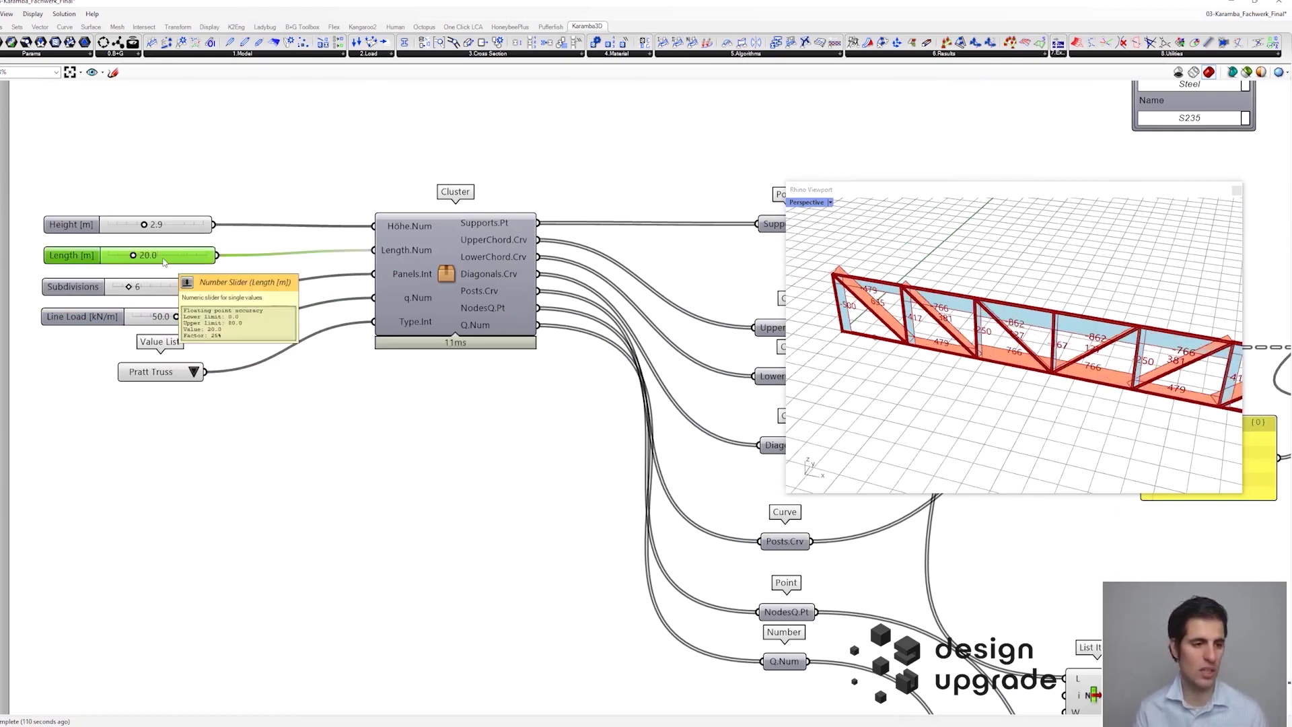
pyautogui.scroll(5, 1018, 290)
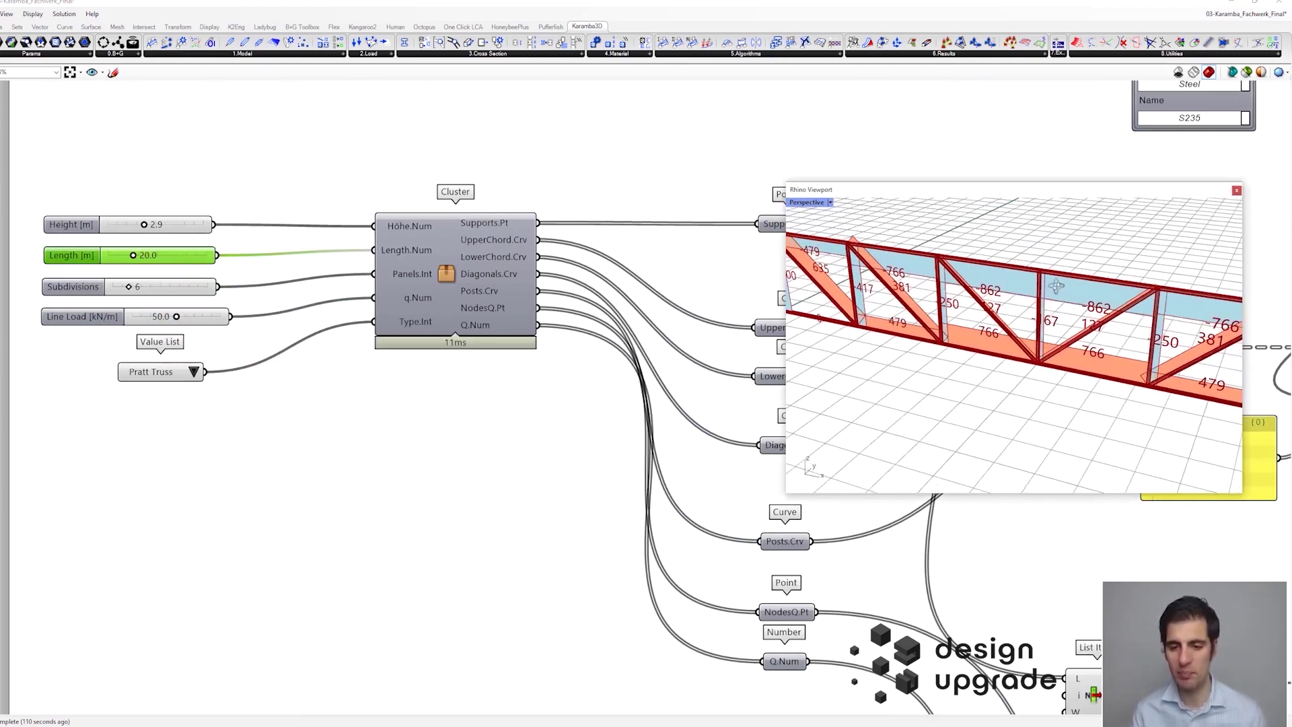
pyautogui.scroll(-2, 1010, 282)
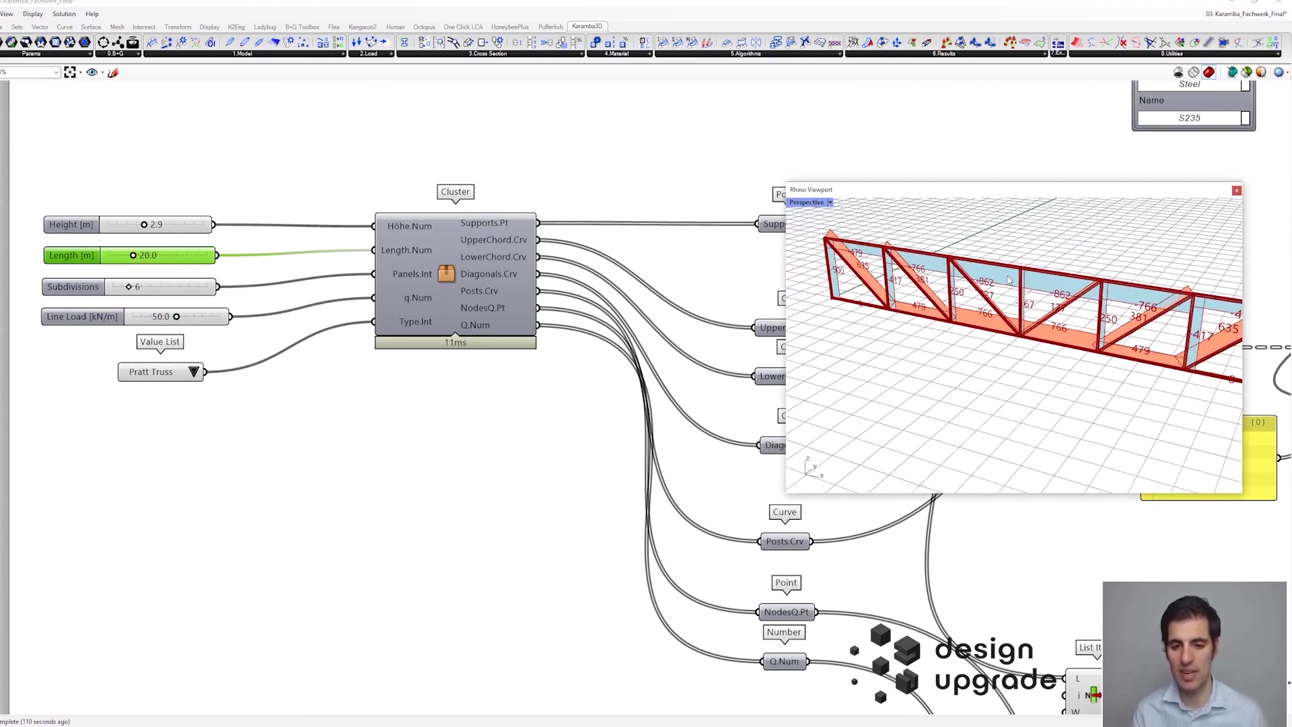
pyautogui.scroll(-3, 1024, 286)
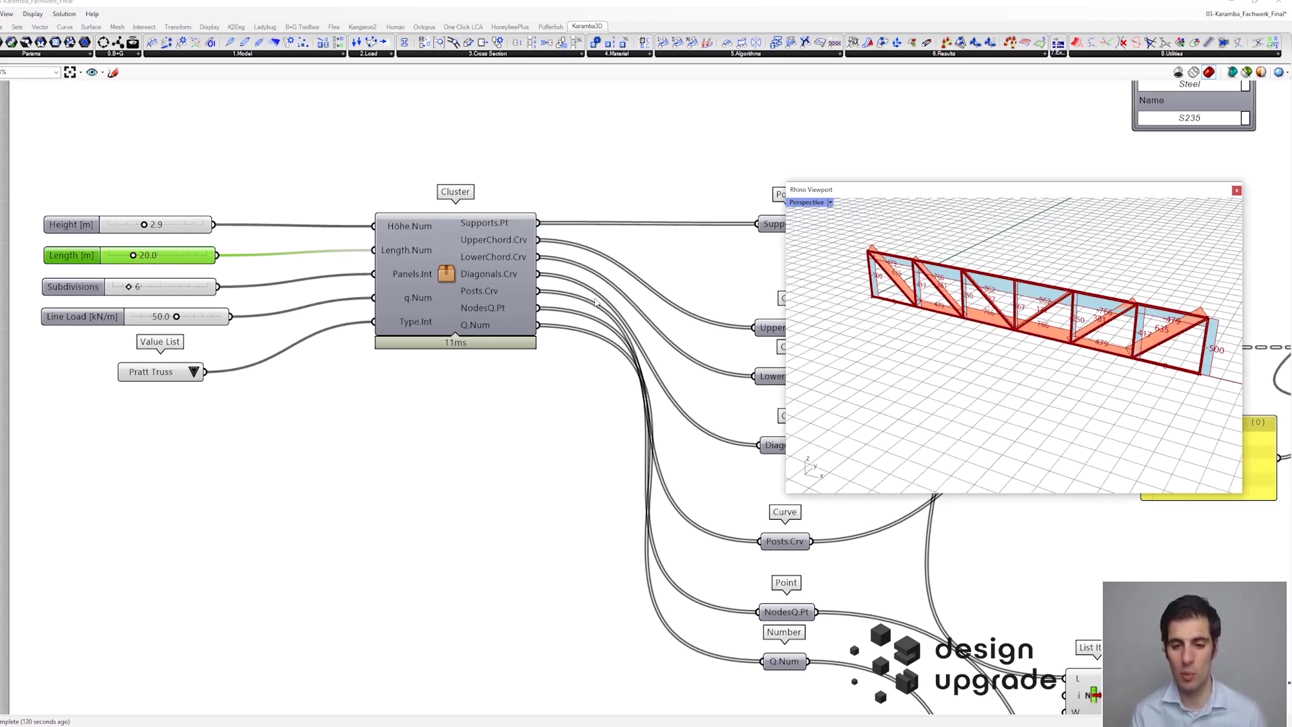
# - Set the truss Height slider to 3 m and inspect the chord forces
pyautogui.doubleClick(168, 226)
pyautogui.write('3')
pyautogui.press('Return')
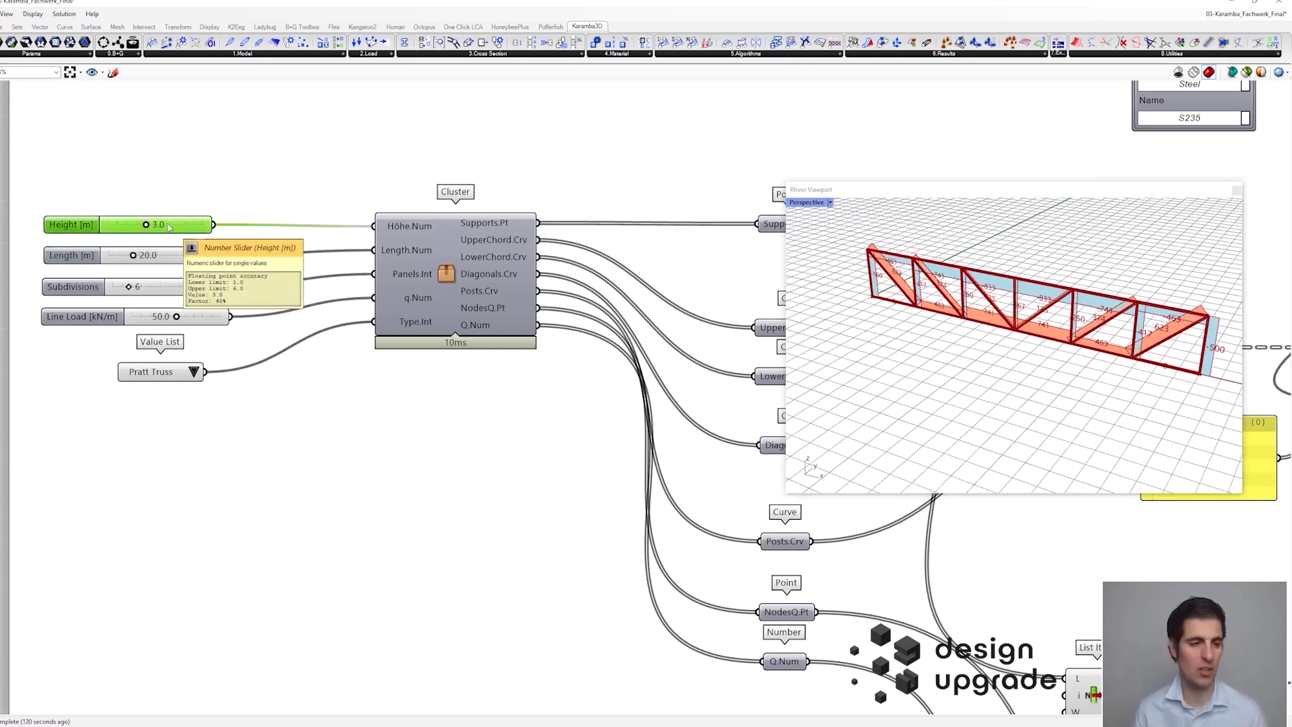
pyautogui.scroll(2, 902, 250)
pyautogui.keyDown('shift'); pyautogui.moveTo(1065, 290); pyautogui.dragTo(1002, 307, button='right'); pyautogui.keyUp('shift')
pyautogui.scroll(-3, 1007, 293)
pyautogui.scroll(3, 998, 307)
pyautogui.scroll(-2, 996, 311)
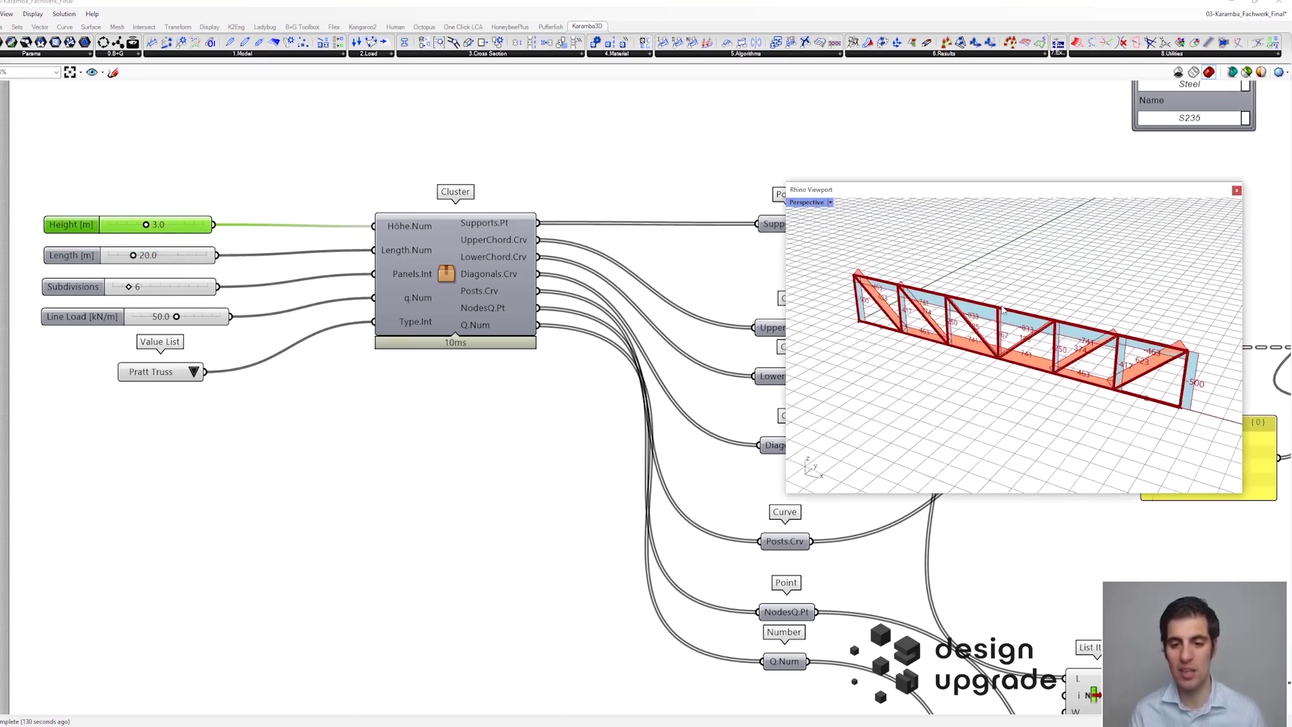
# - Set the truss Height slider to 6 m to compare the chord forces
pyautogui.doubleClick(177, 225)
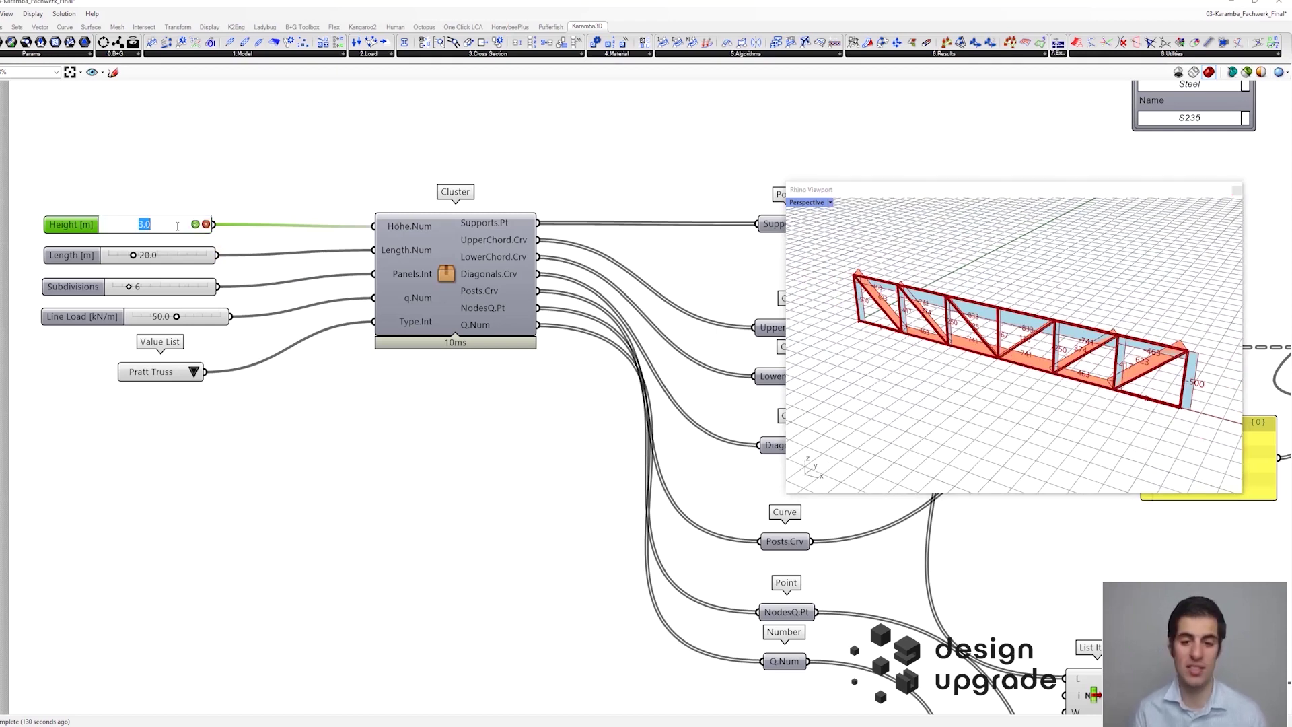
pyautogui.write('6')
pyautogui.press('Return')
pyautogui.scroll(2, 1016, 296)
pyautogui.scroll(-2, 1020, 289)
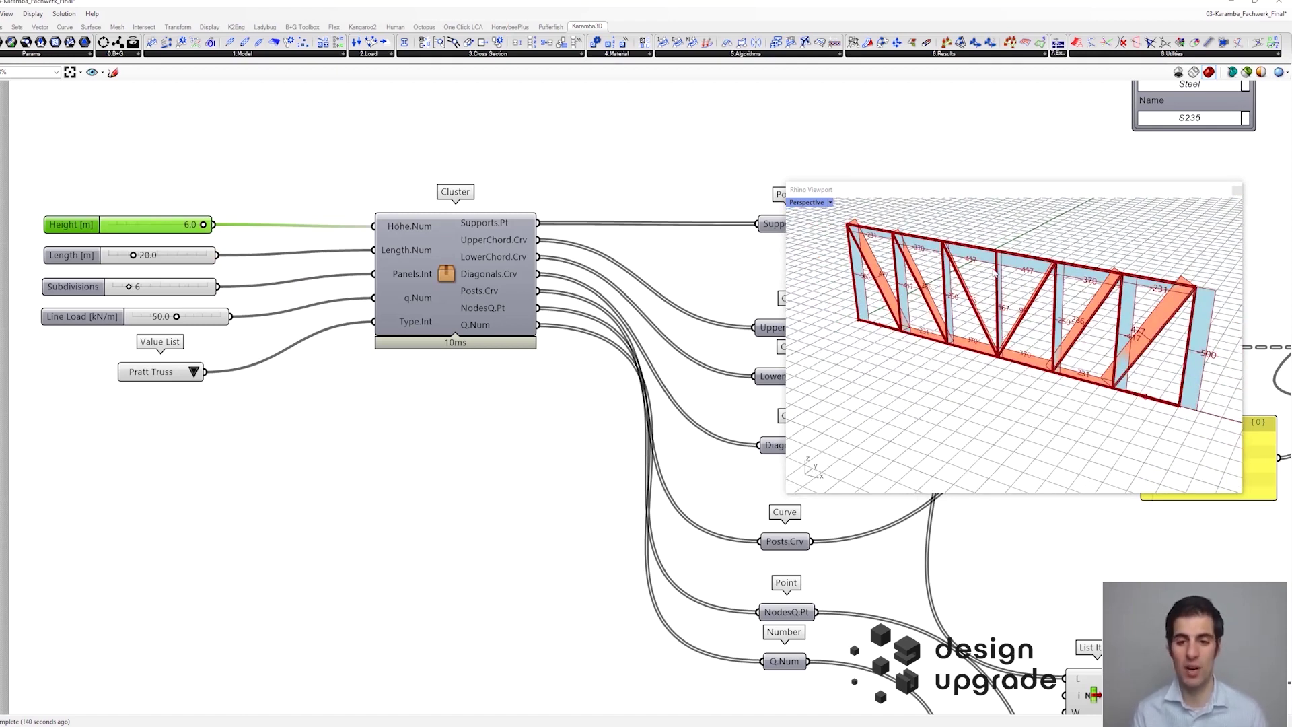
# - Return the truss Height slider to 3 m
pyautogui.doubleClick(156, 227)
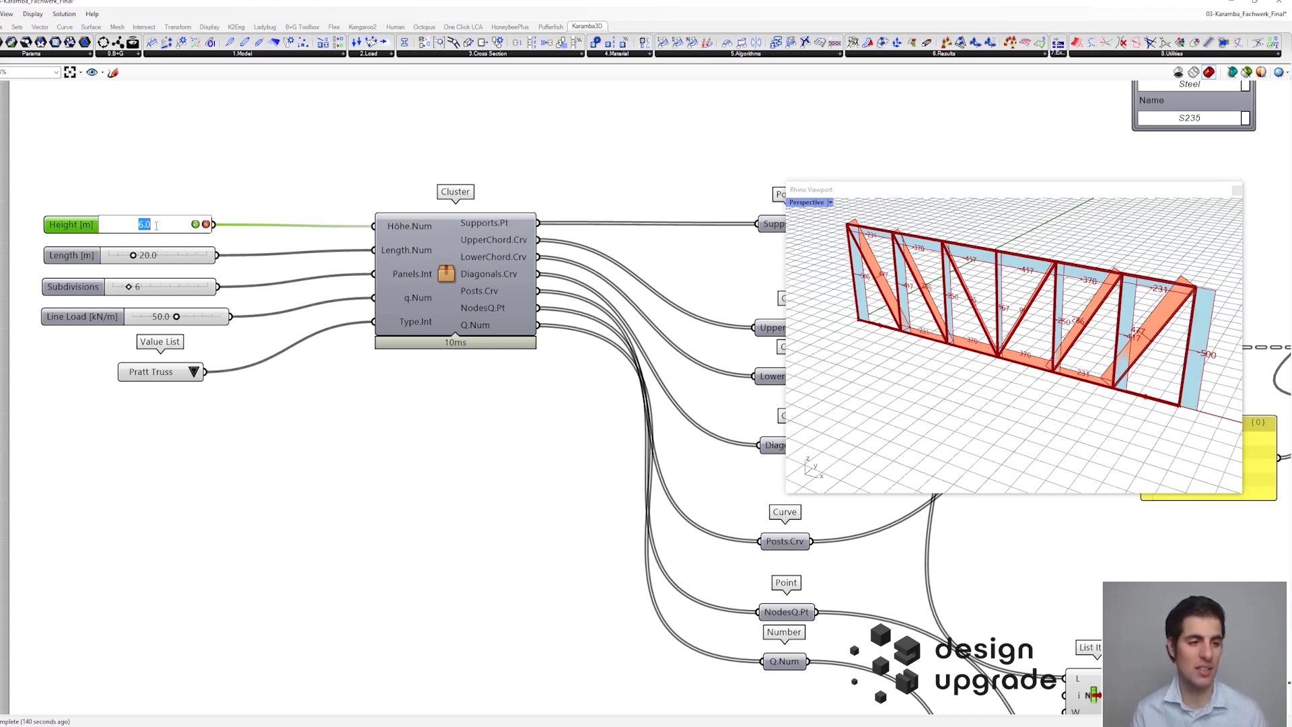
pyautogui.write('3')
pyautogui.press('Return')
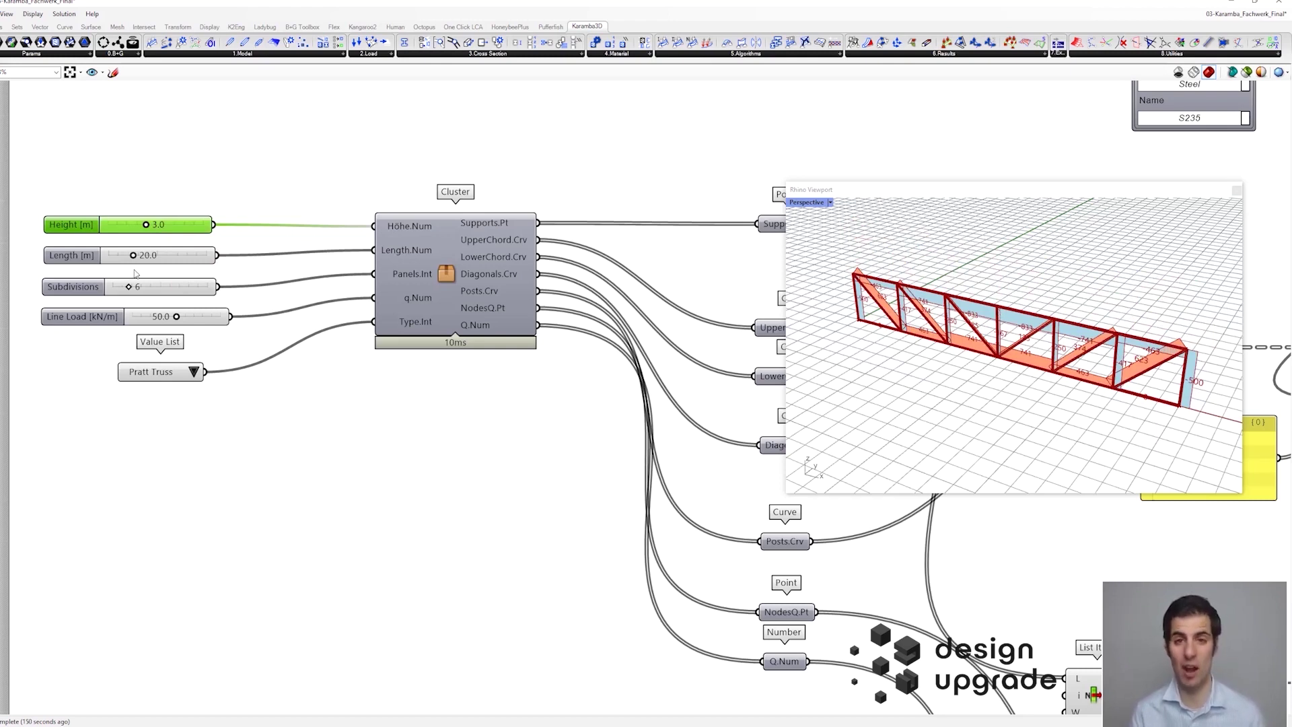
# - Set the truss Length slider to 40 m and inspect the force tags on the longer truss
pyautogui.doubleClick(176, 257)
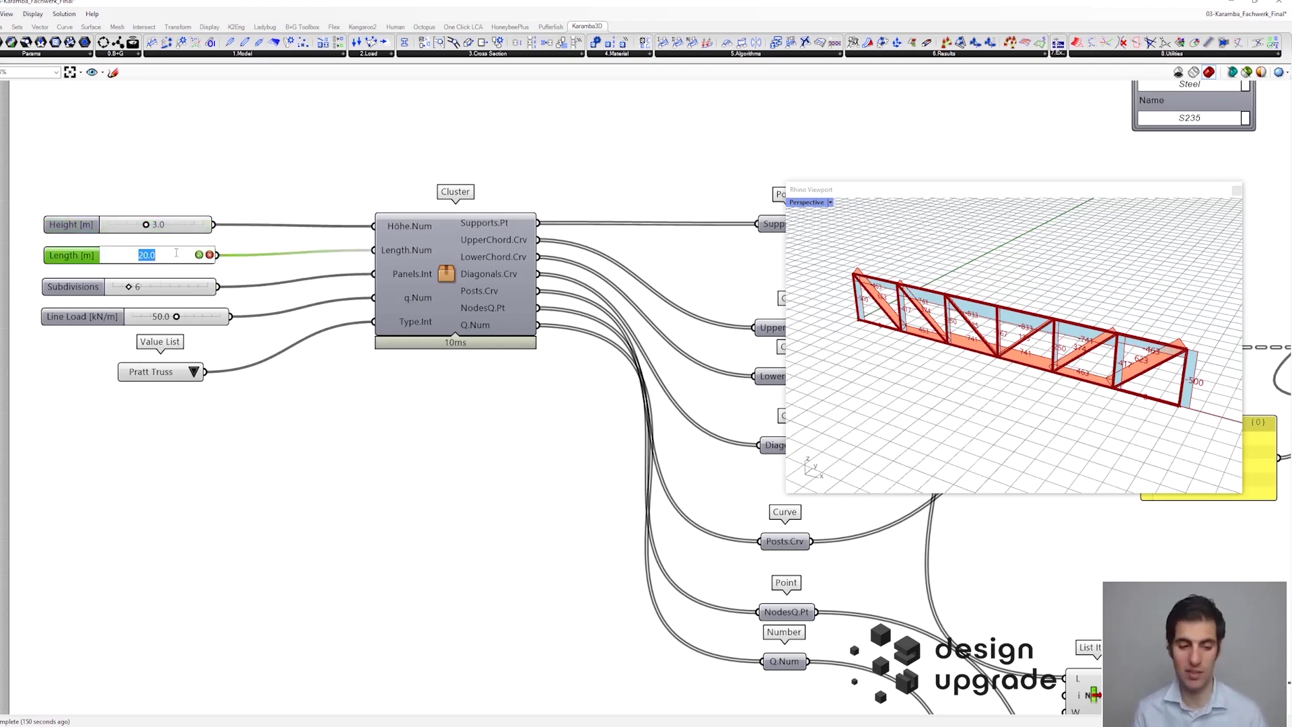
pyautogui.write('4')
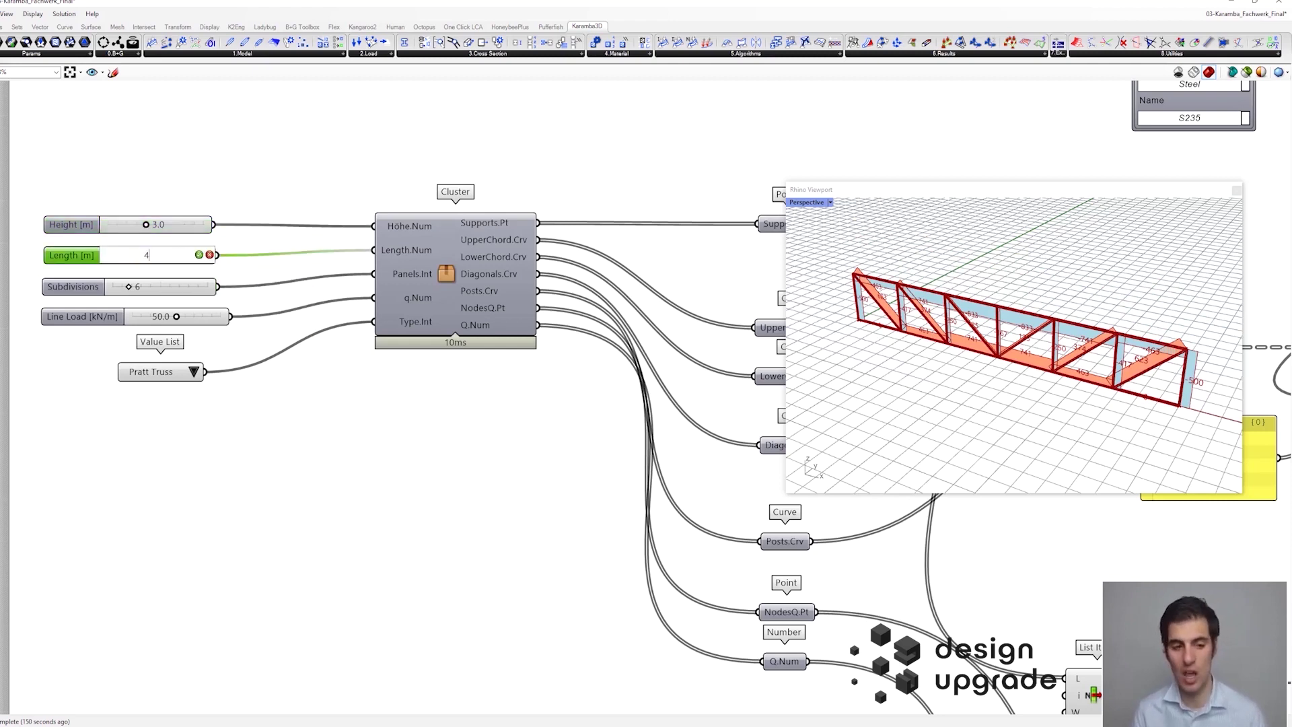
pyautogui.write('0')
pyautogui.press('Return')
pyautogui.scroll(-5, 1078, 308)
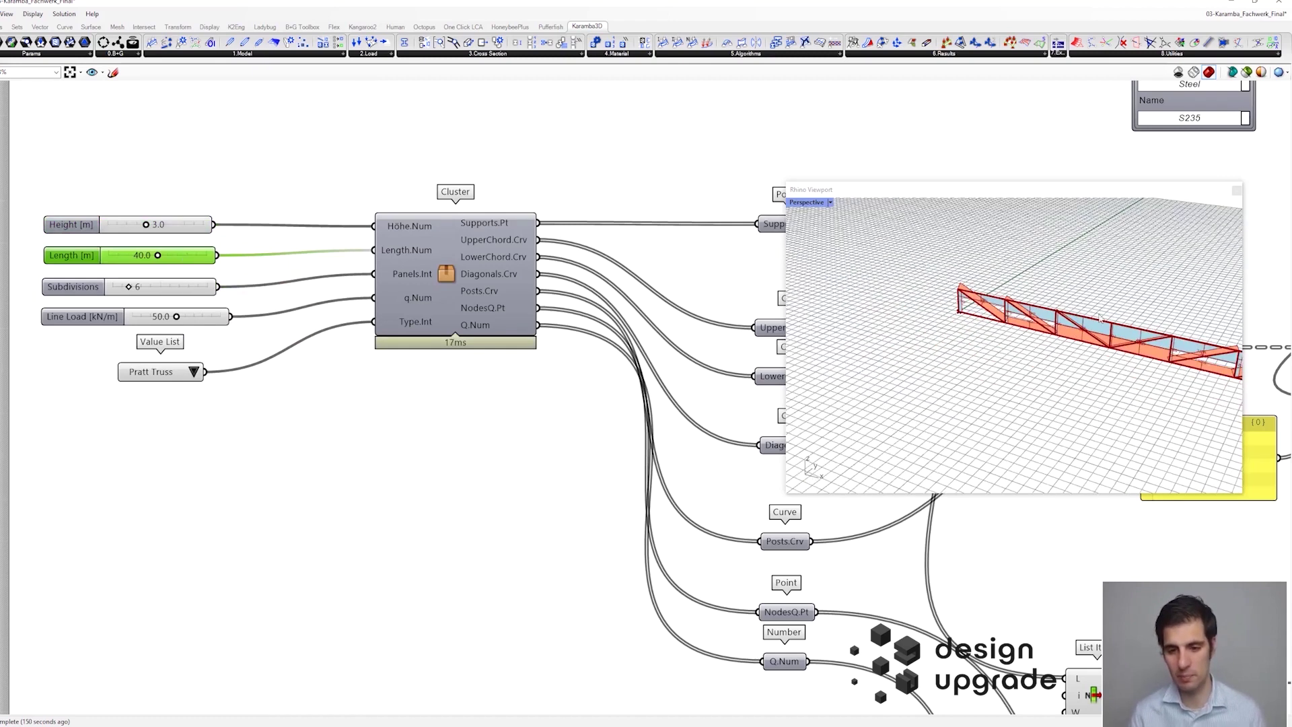
pyautogui.scroll(5, 951, 292)
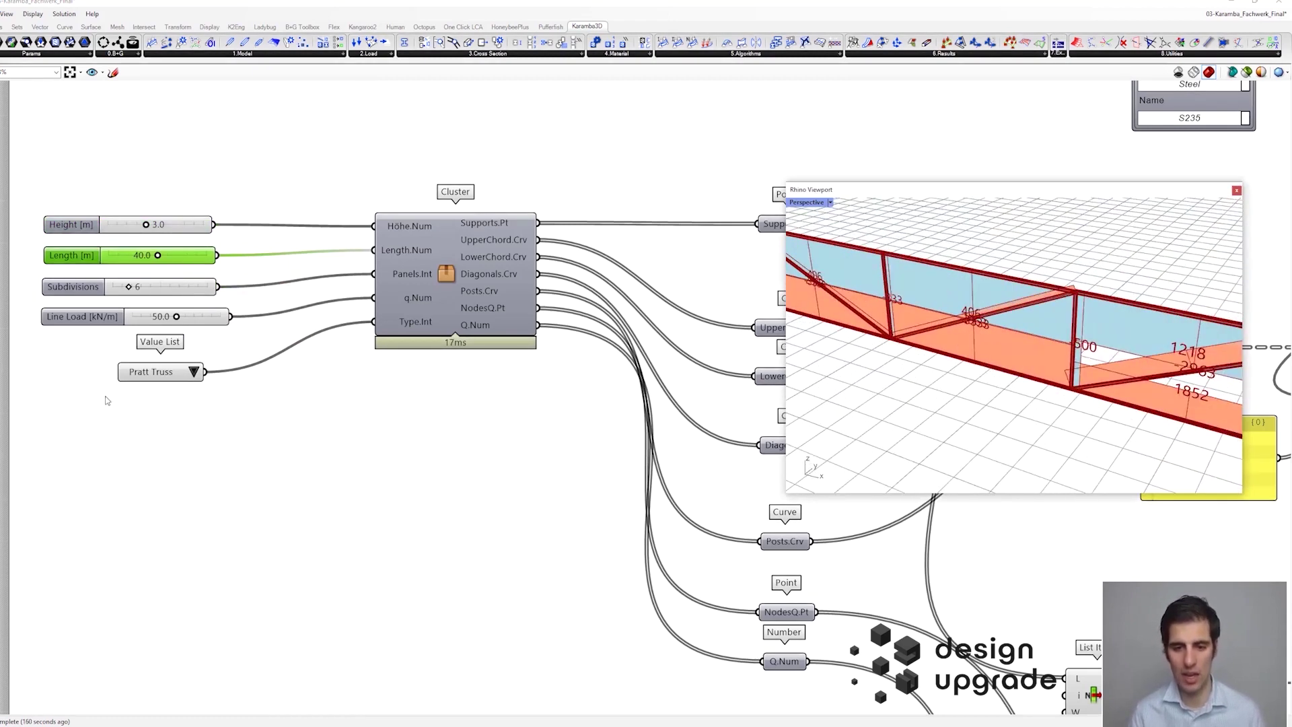
# - Limit the Beam View section-force Scale slider to a maximum of 0.1 and set the scale to 0.02
pyautogui.scroll(-7, 164, 319)
pyautogui.moveTo(726, 331); pyautogui.dragTo(587, 385, button='right')
pyautogui.scroll(6, 609, 345)
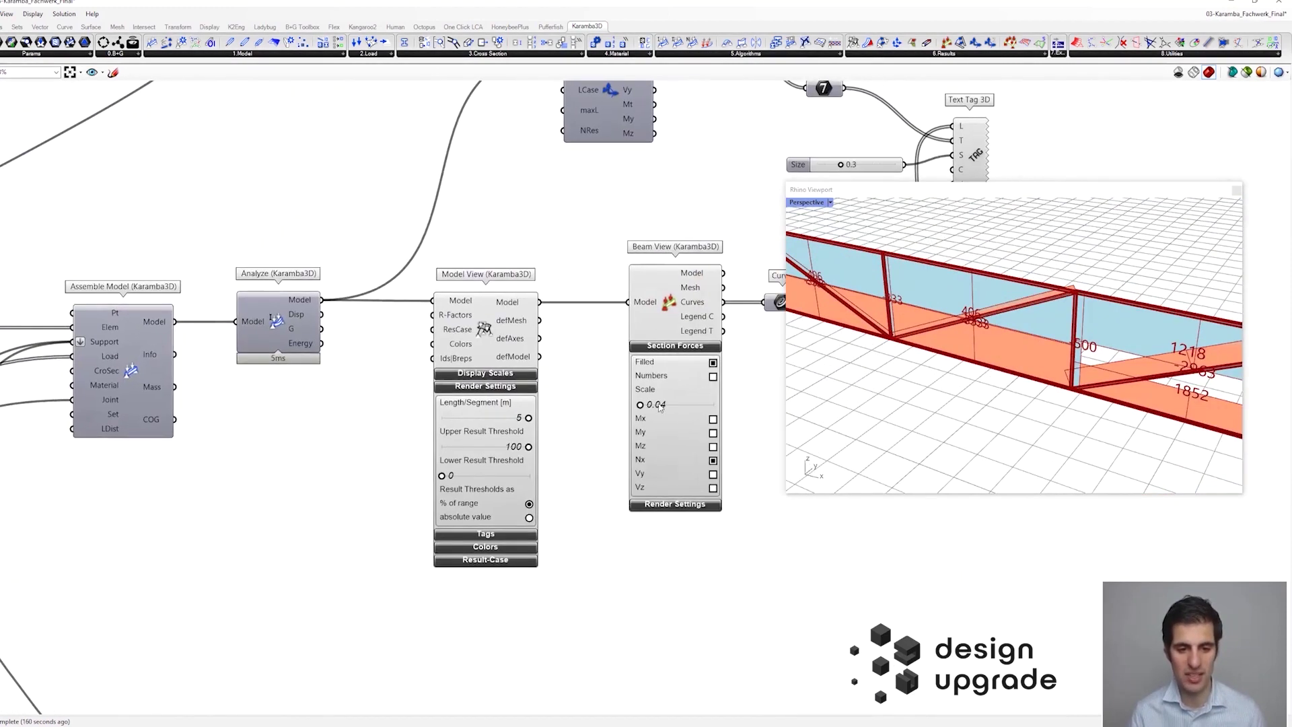
pyautogui.scroll(5, 659, 406)
pyautogui.doubleClick(615, 407)
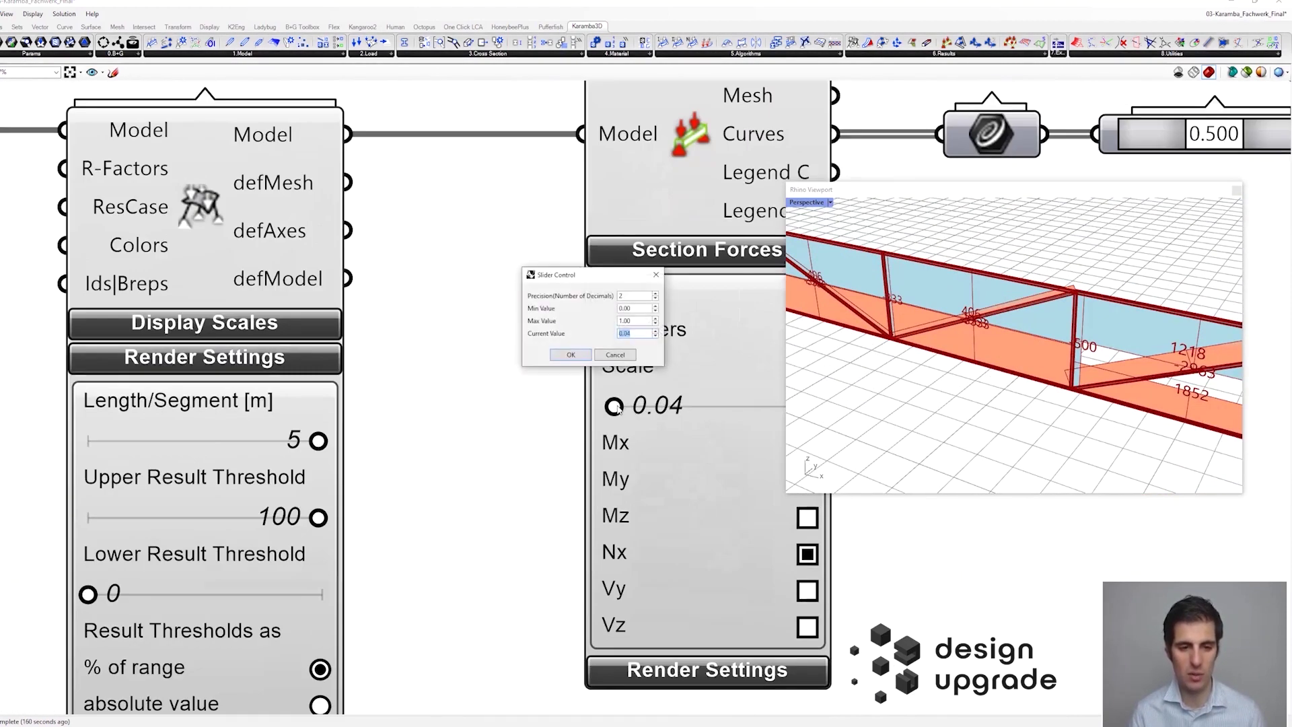
pyautogui.moveTo(640, 321); pyautogui.dragTo(584, 322)
pyautogui.write('0.1')
pyautogui.press('Return')
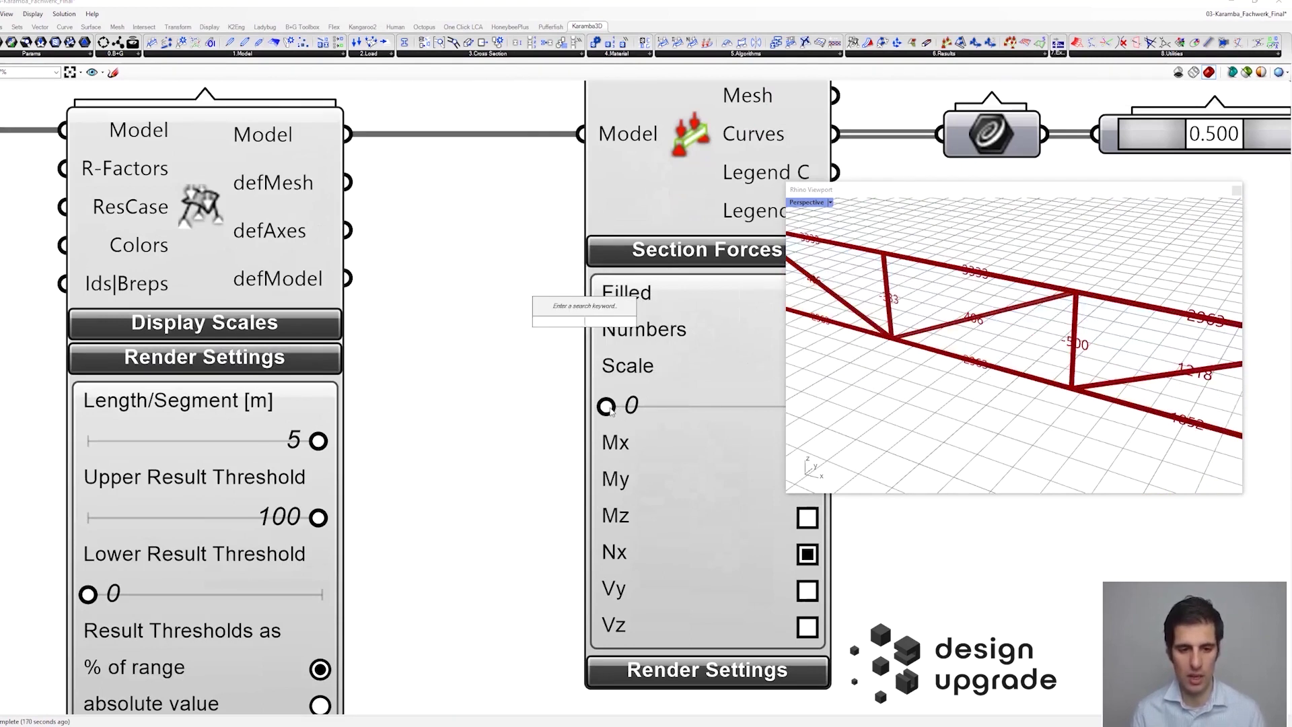
pyautogui.moveTo(608, 407); pyautogui.dragTo(661, 413)
# - Examine the normal-force diagrams and force tags along the upper and lower chords of the truss
pyautogui.scroll(-5, 1073, 308)
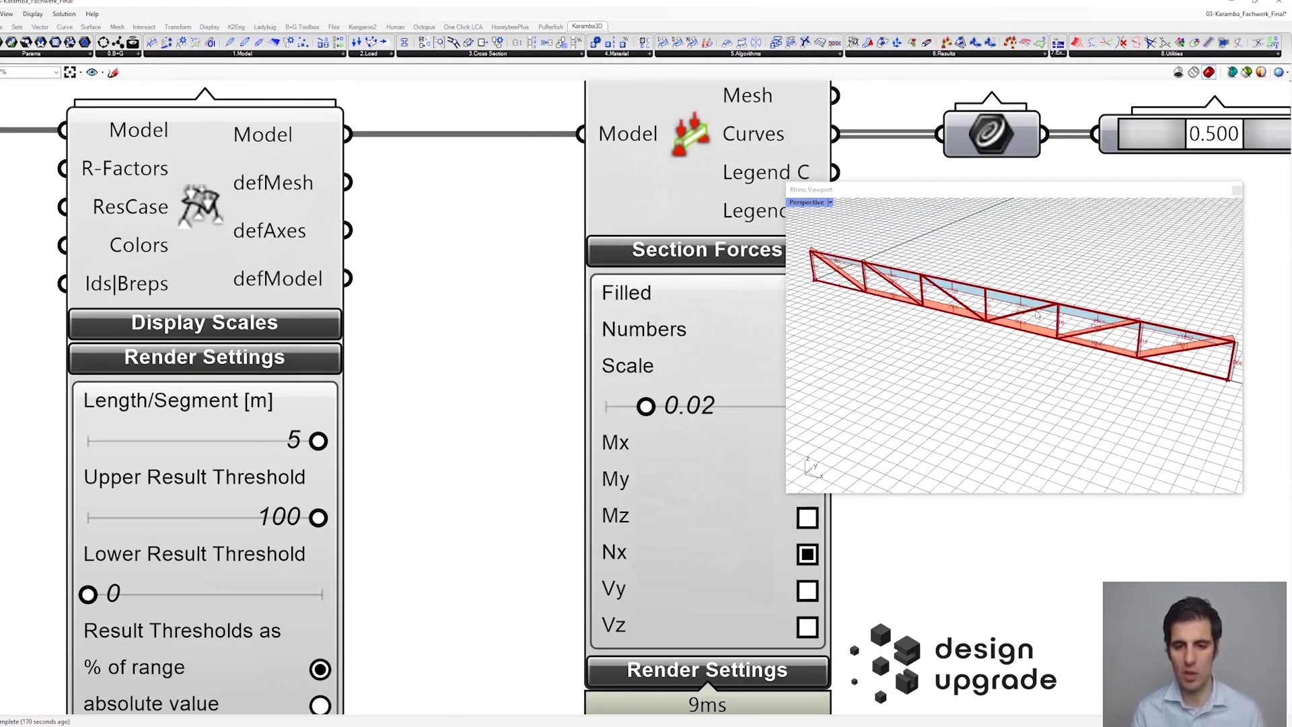
pyautogui.scroll(5, 978, 315)
pyautogui.rightClick(980, 311)
pyautogui.click(961, 359)
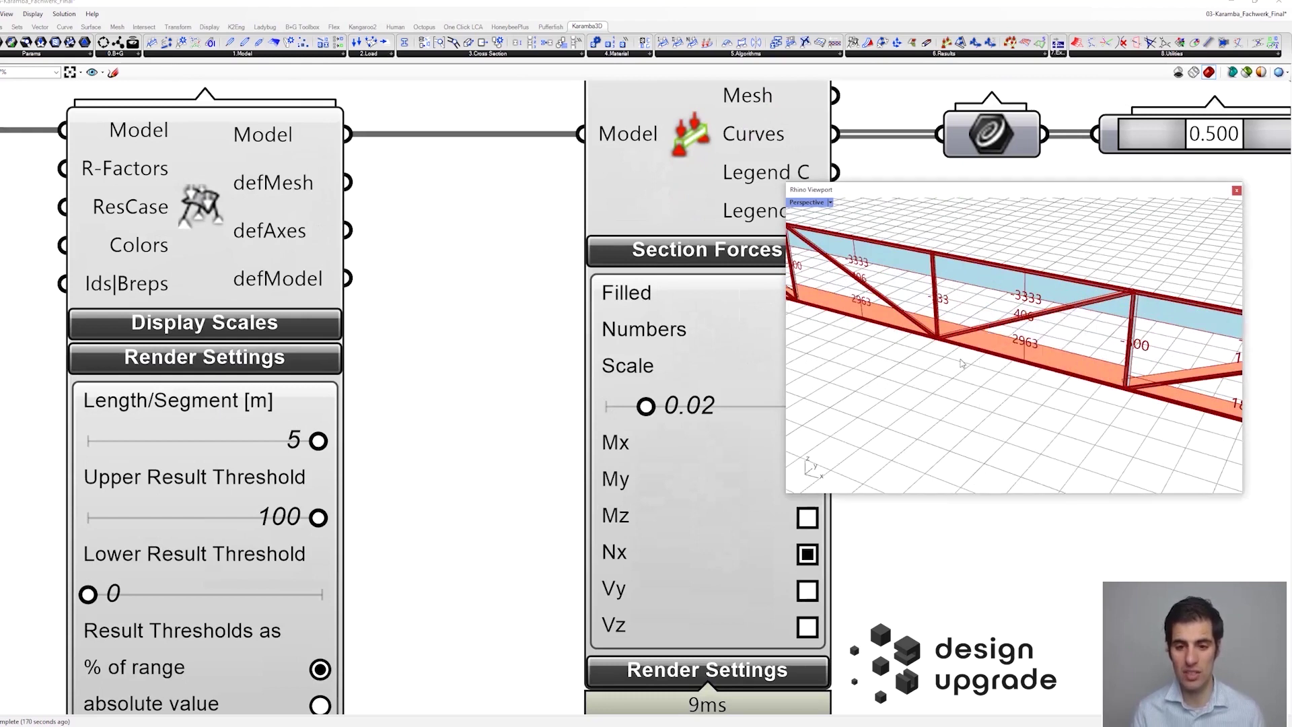
pyautogui.scroll(-5, 961, 359)
pyautogui.keyDown('shift'); pyautogui.moveTo(945, 347); pyautogui.dragTo(985, 362, button='right'); pyautogui.keyUp('shift')
pyautogui.scroll(6, 985, 362)
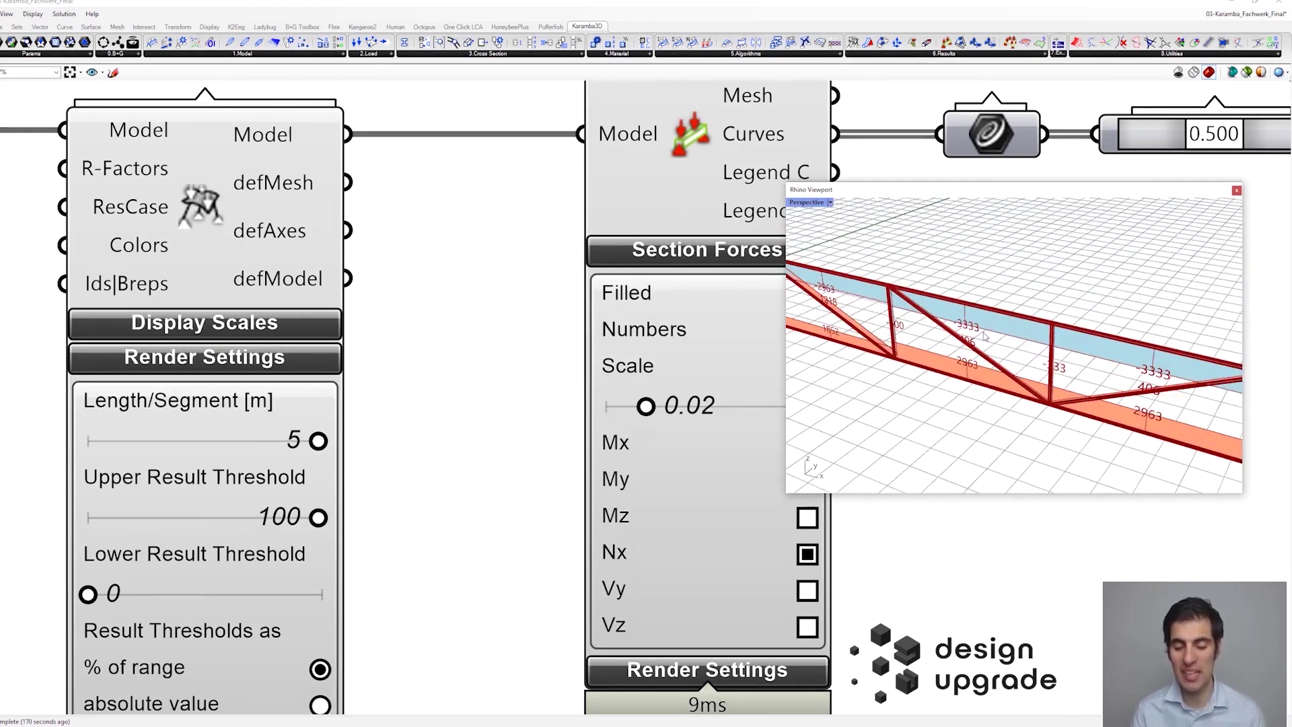
pyautogui.scroll(-3, 985, 337)
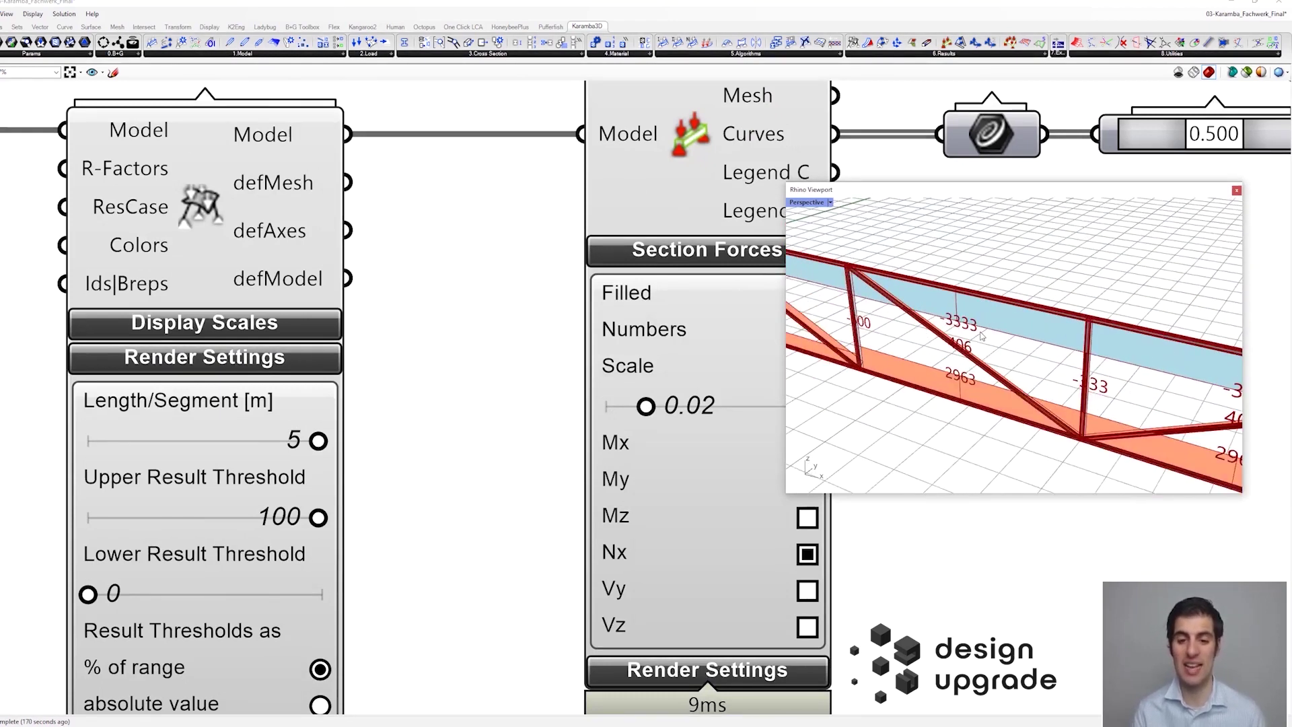
pyautogui.scroll(-2, 982, 335)
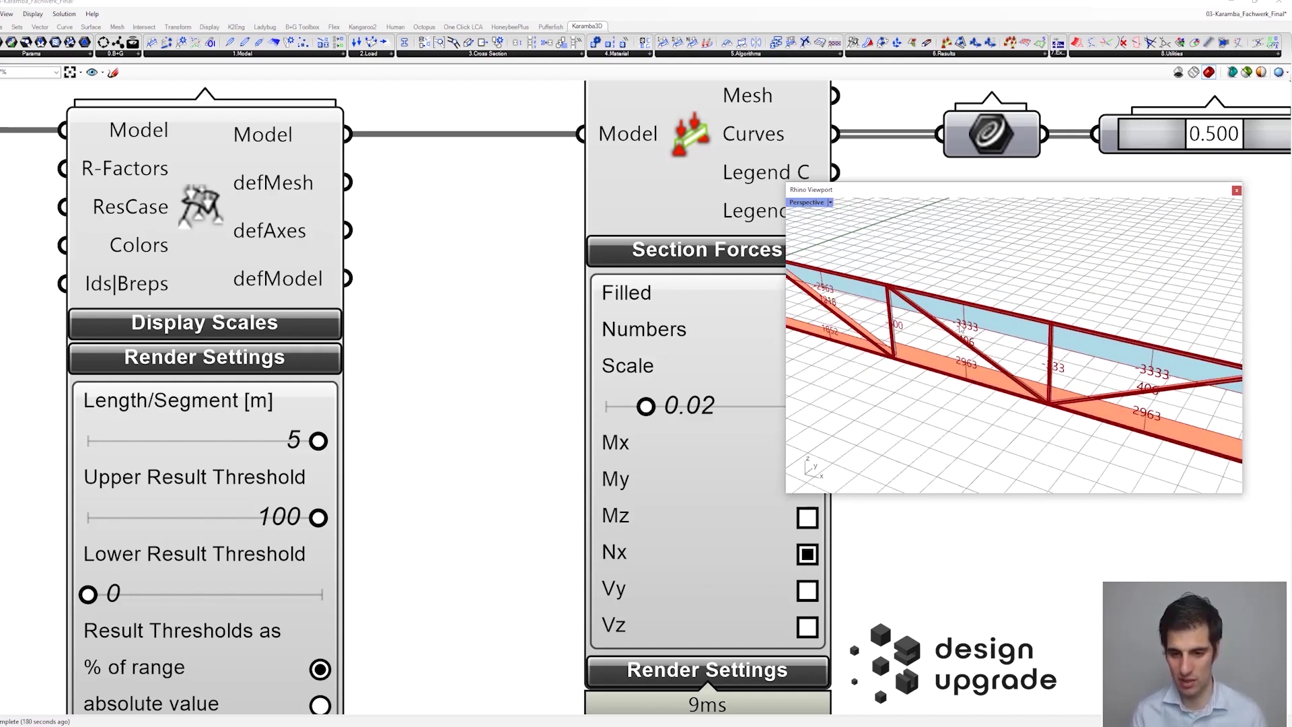
# - Set the truss Length slider to 20 m and inspect the force tags on the shorter truss
pyautogui.scroll(-8, 961, 328)
pyautogui.scroll(5, 961, 328)
pyautogui.scroll(-8, 363, 359)
pyautogui.moveTo(61, 378); pyautogui.dragTo(136, 378, button='right')
pyautogui.scroll(-2, 136, 378)
pyautogui.scroll(4, 44, 315)
pyautogui.scroll(3, 128, 330)
pyautogui.doubleClick(167, 345)
pyautogui.write('20')
pyautogui.press('Return')
pyautogui.scroll(5, 886, 304)
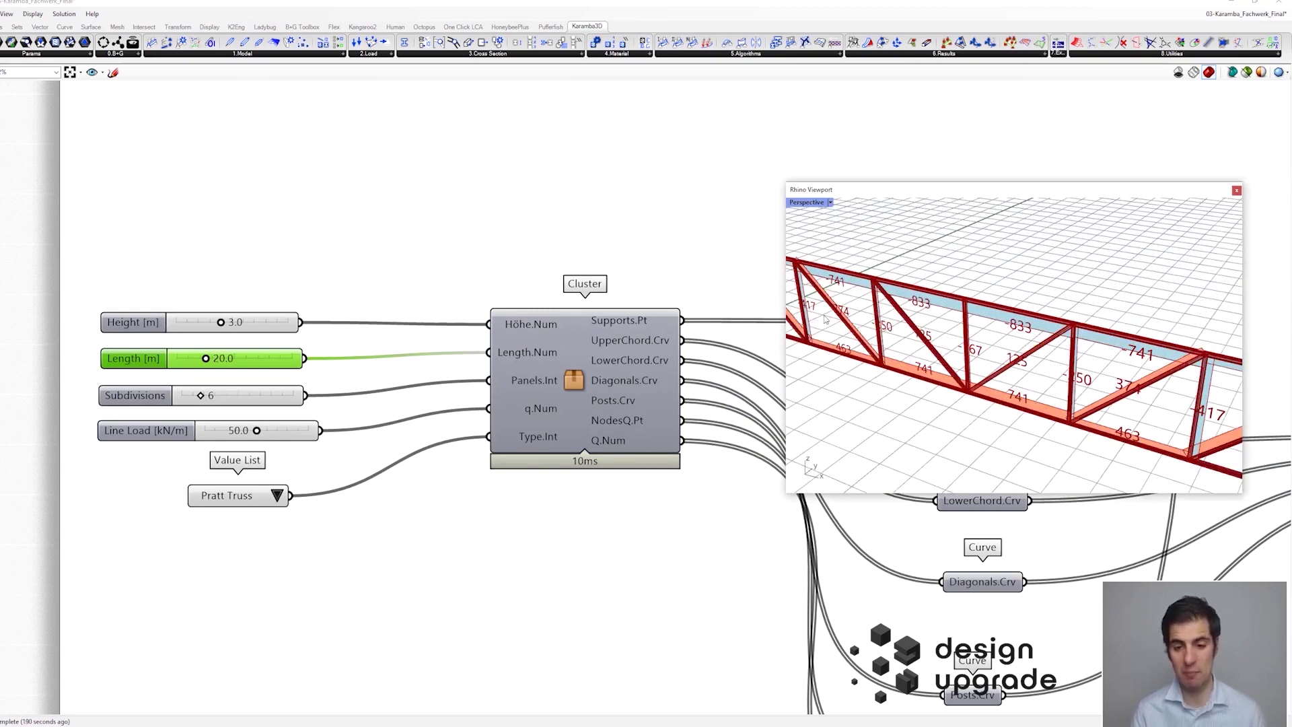
# - Return the truss Length slider to 40 m and inspect the whole truss for comparison
pyautogui.doubleClick(252, 364)
pyautogui.write('40')
pyautogui.press('Return')
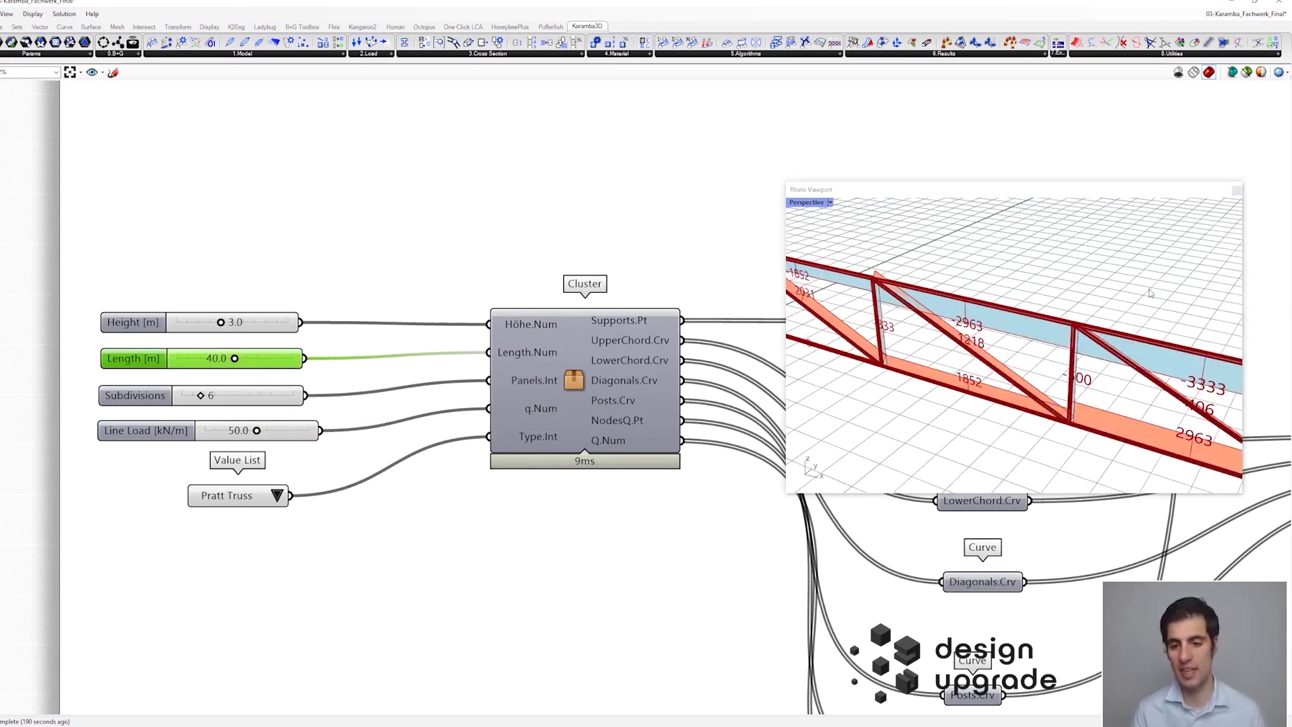
pyautogui.scroll(-10, 1149, 291)
pyautogui.keyDown('shift'); pyautogui.moveTo(1149, 290); pyautogui.dragTo(991, 314, button='right'); pyautogui.keyUp('shift')
pyautogui.scroll(2, 987, 306)
pyautogui.moveTo(842, 330); pyautogui.dragTo(853, 357, button='right')
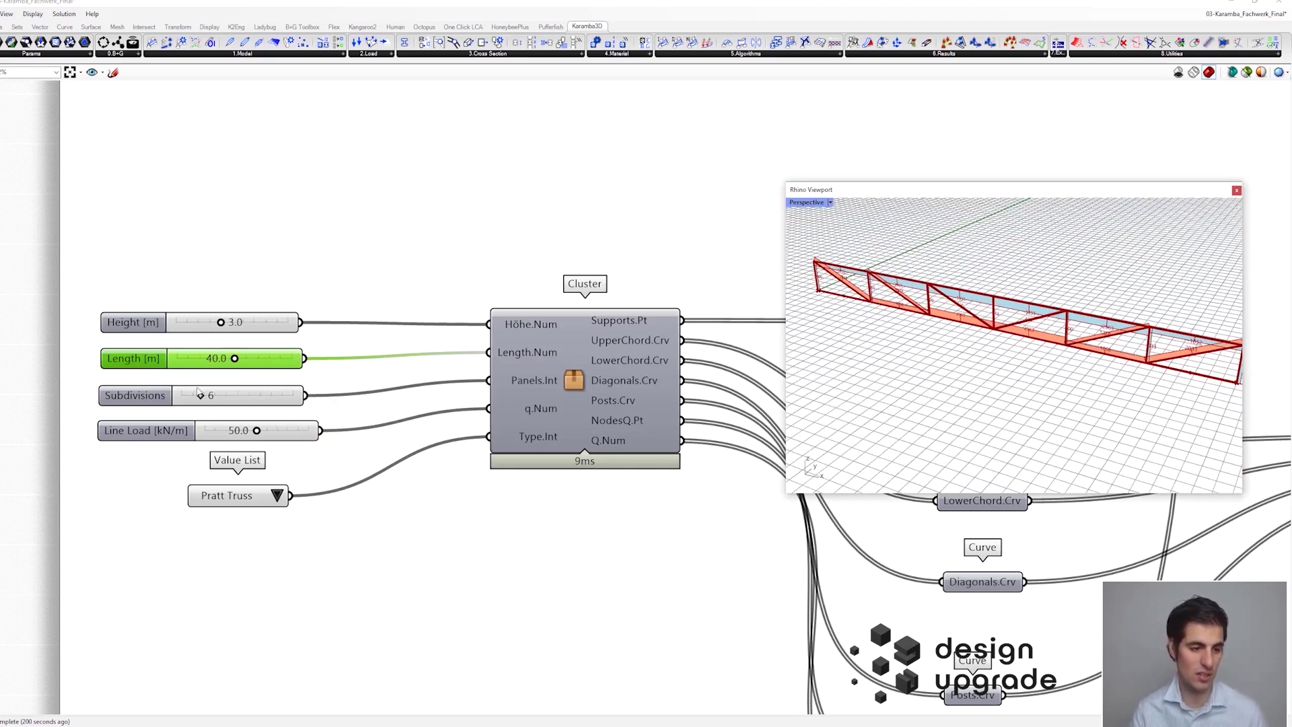
# - Set the truss Subdivisions to 8, the Height to 3.4 m and the Length to 30.9 m
pyautogui.moveTo(207, 399); pyautogui.dragTo(231, 399)
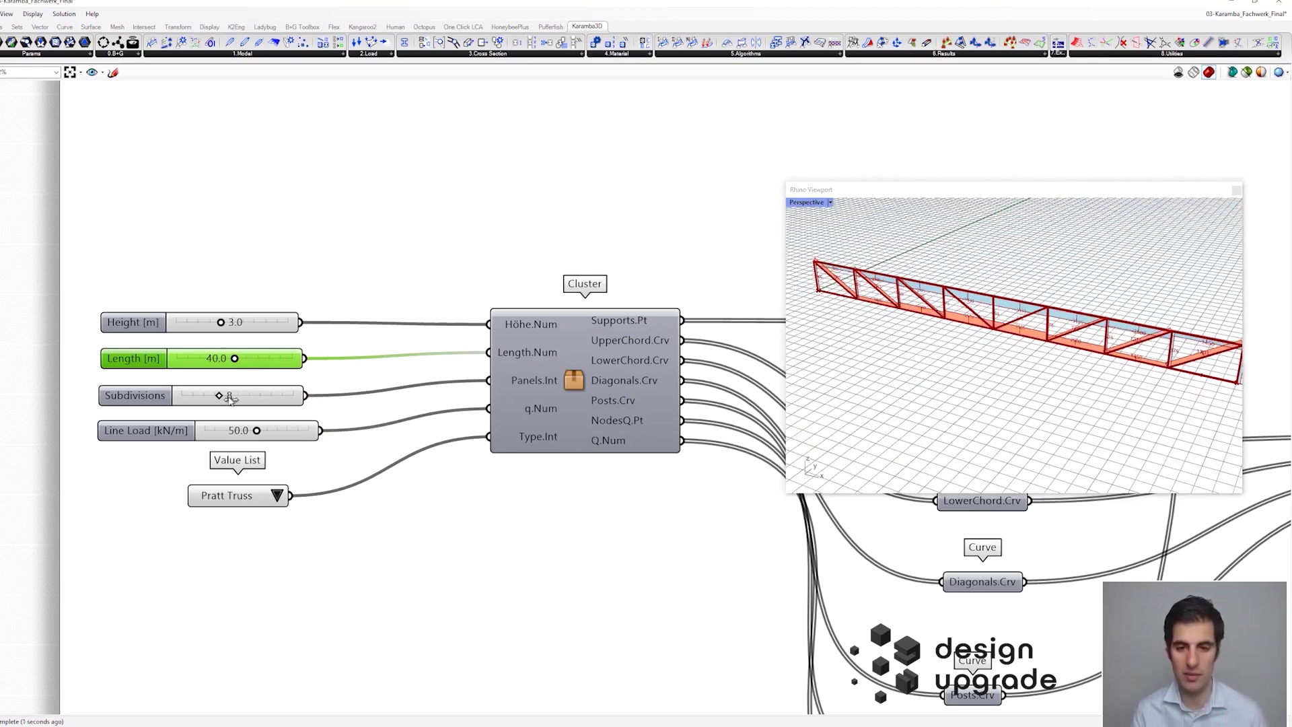
pyautogui.moveTo(223, 324); pyautogui.dragTo(221, 359)
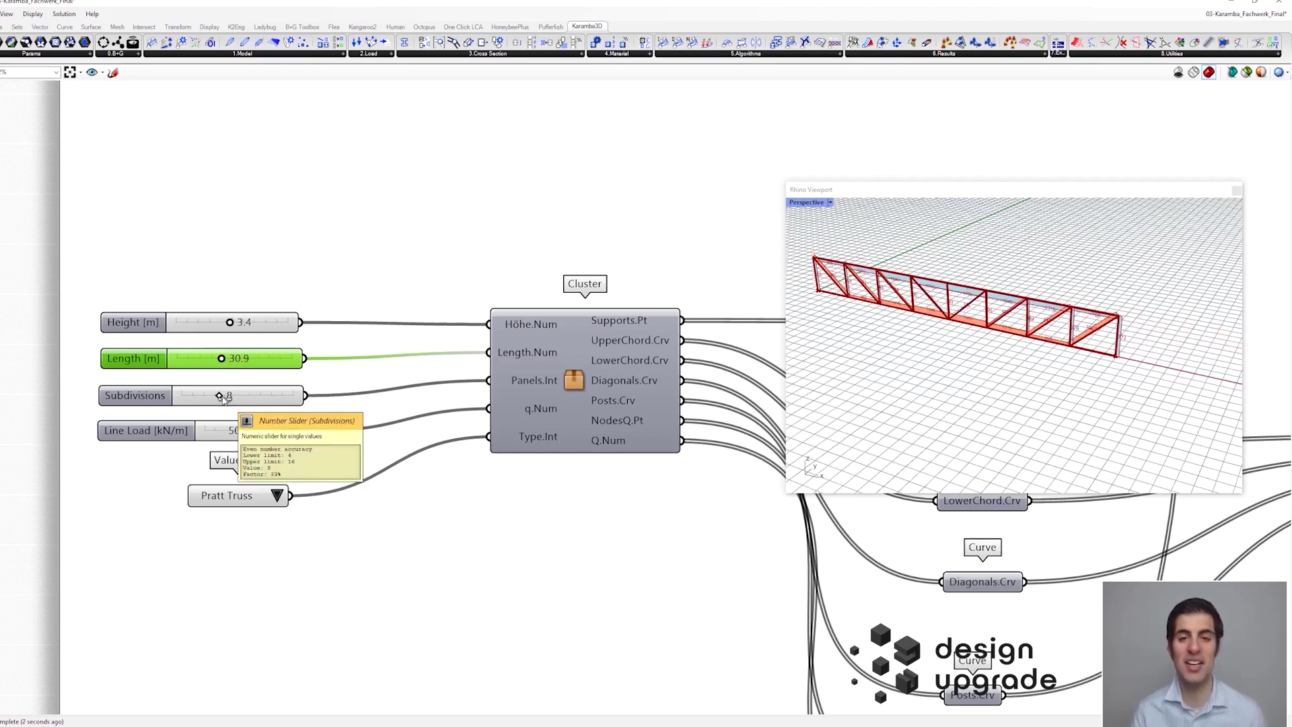
# - Review the Grasshopper definition from the truss cluster through the model assembly to the force text tags
pyautogui.scroll(-5, 431, 270)
pyautogui.moveTo(411, 252); pyautogui.dragTo(179, 208, button='right')
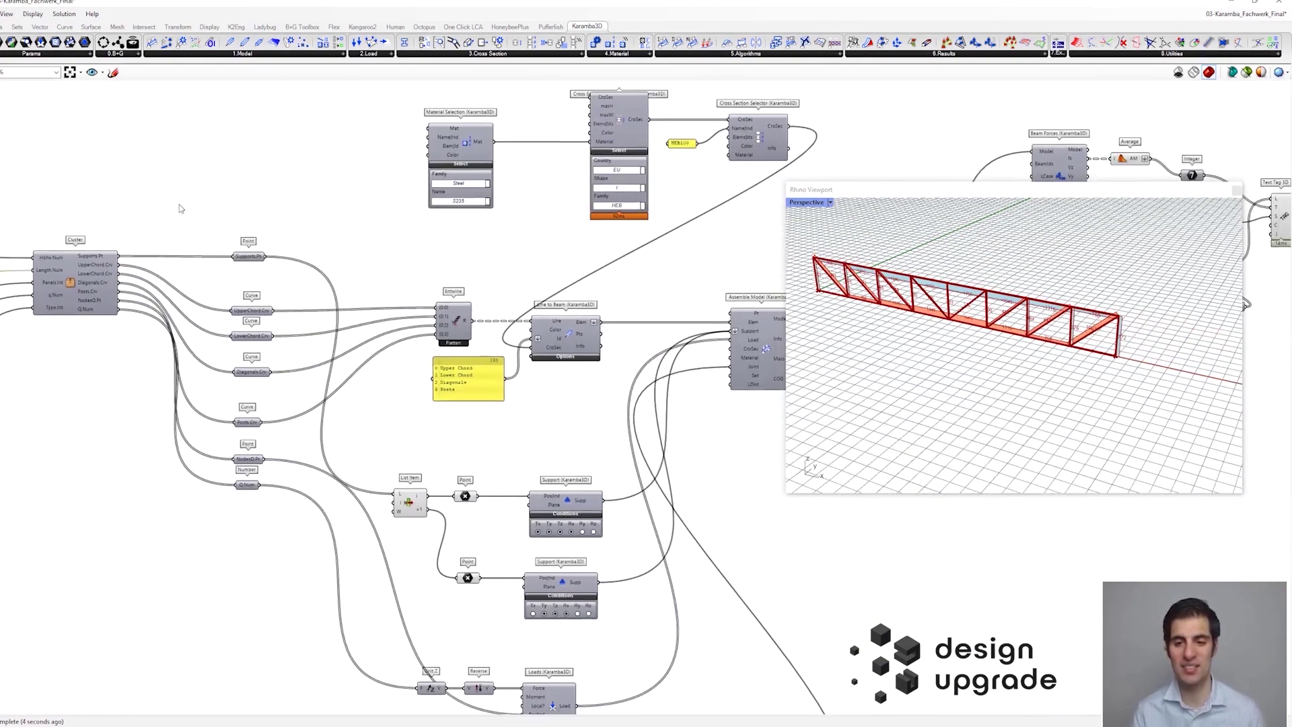
pyautogui.scroll(-4, 415, 234)
pyautogui.moveTo(579, 231); pyautogui.dragTo(481, 239, button='right')
pyautogui.scroll(3, 624, 226)
pyautogui.scroll(1, 576, 224)
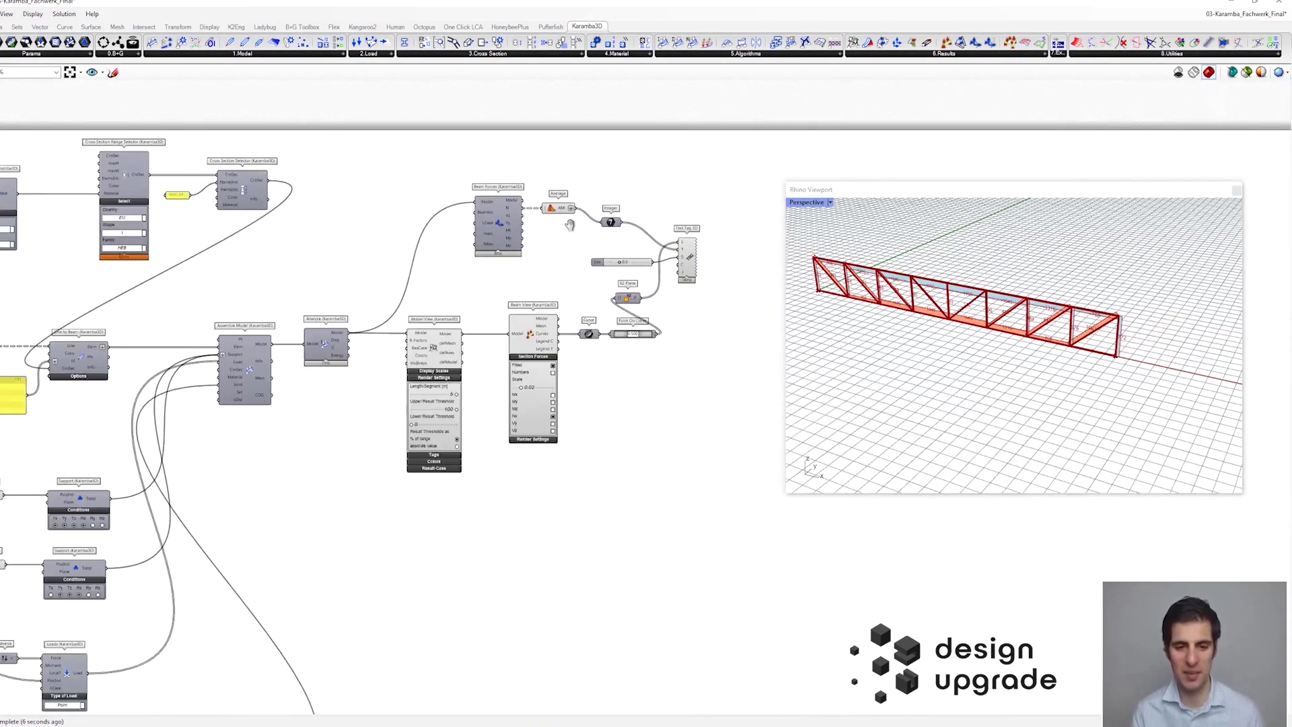